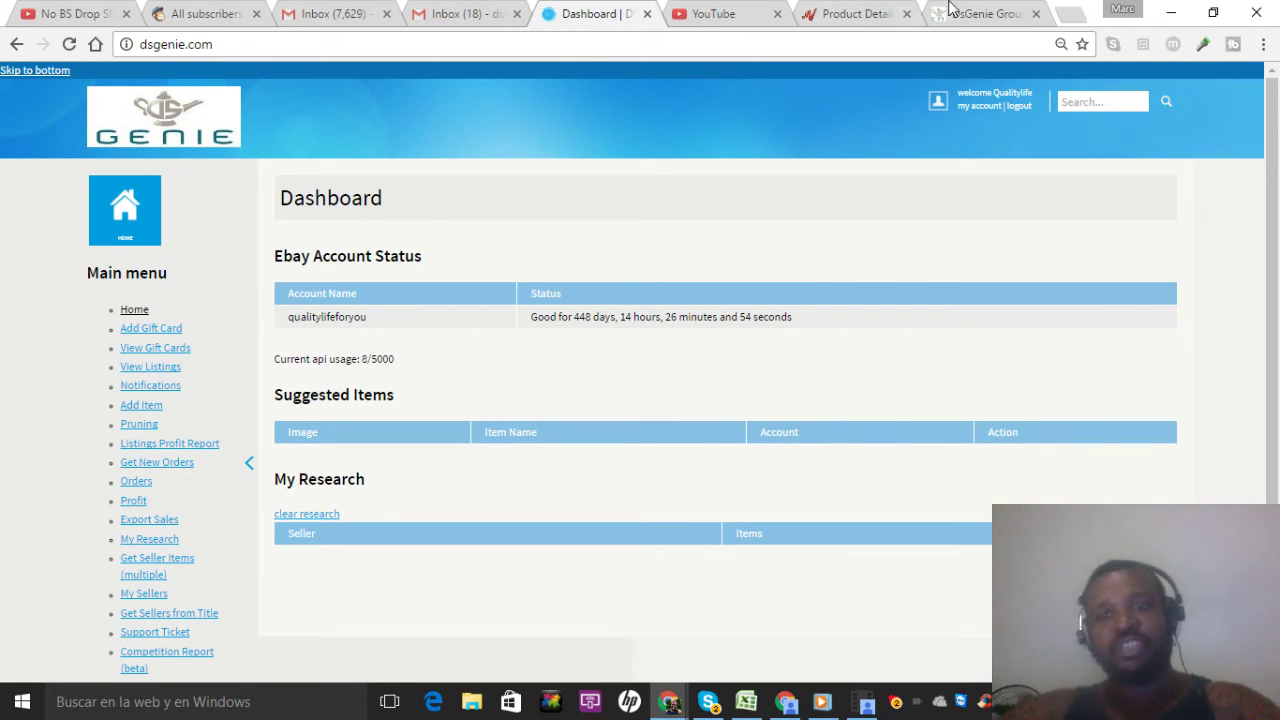
Step: Open ebay.com in a new browser tab
left_click(1068, 13)
type("eb")
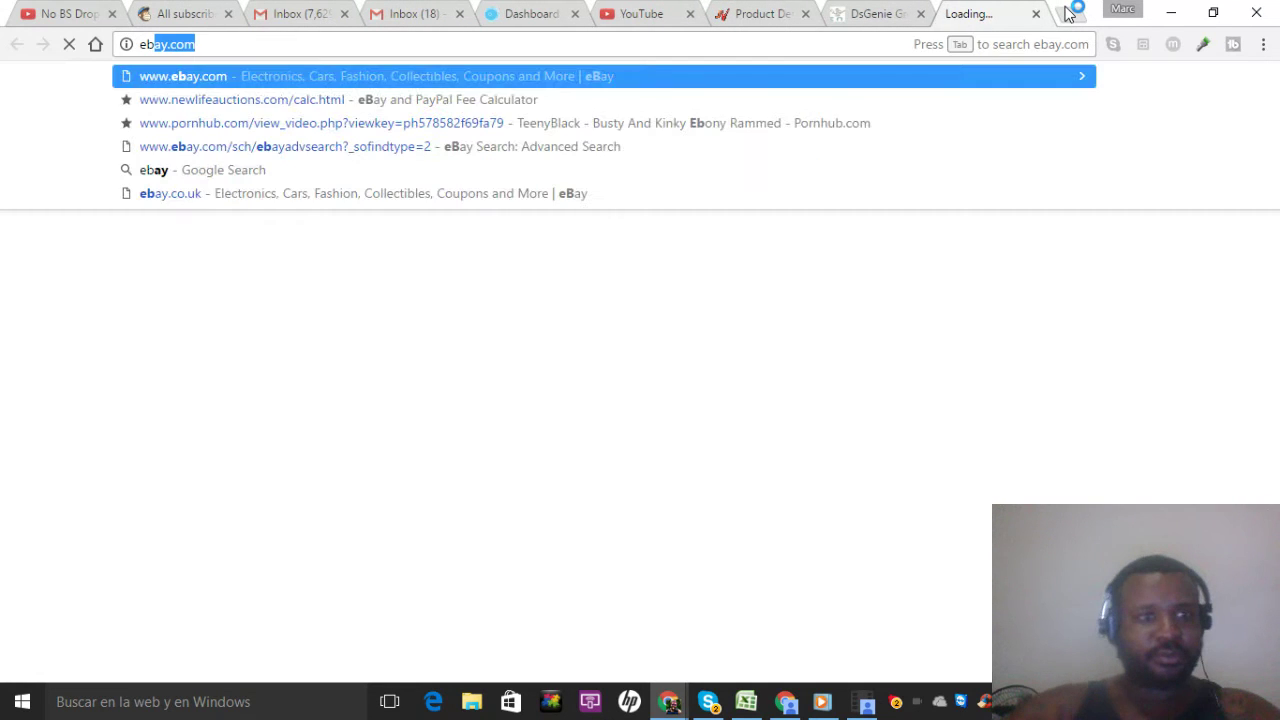
key("Return")
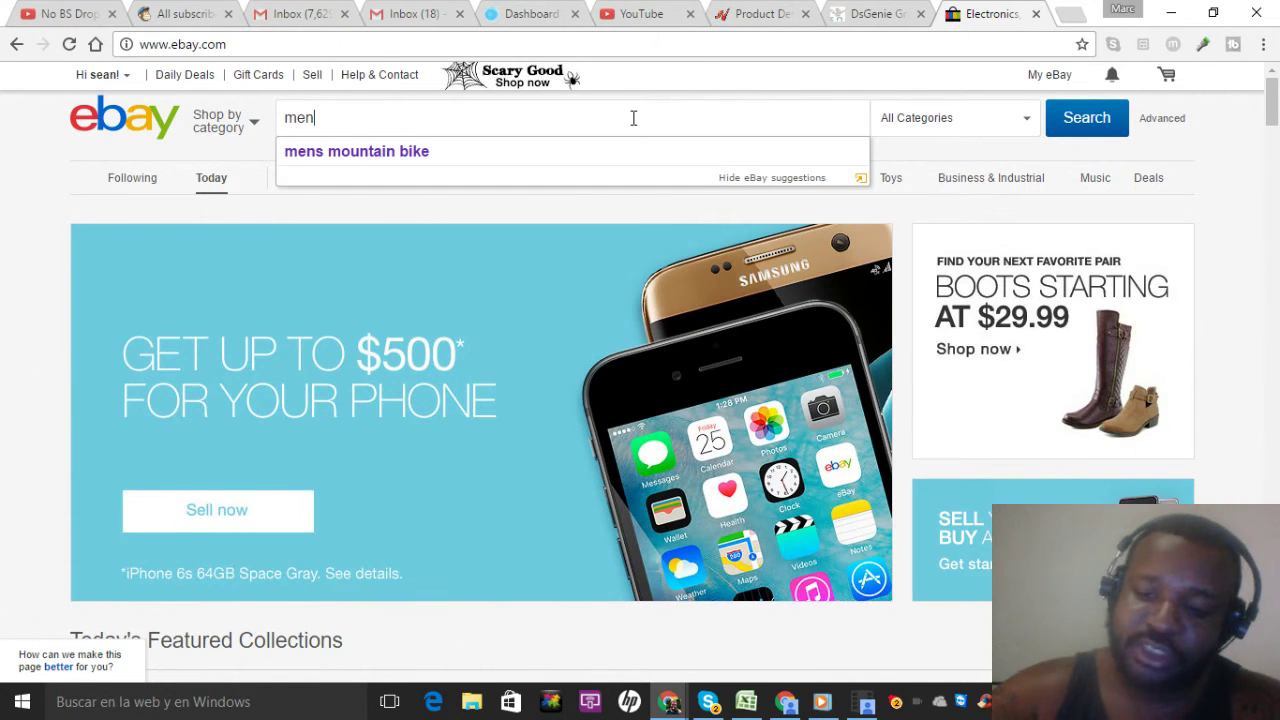
Step: Search eBay for "office desk"
key("BackSpace")
key("BackSpace")
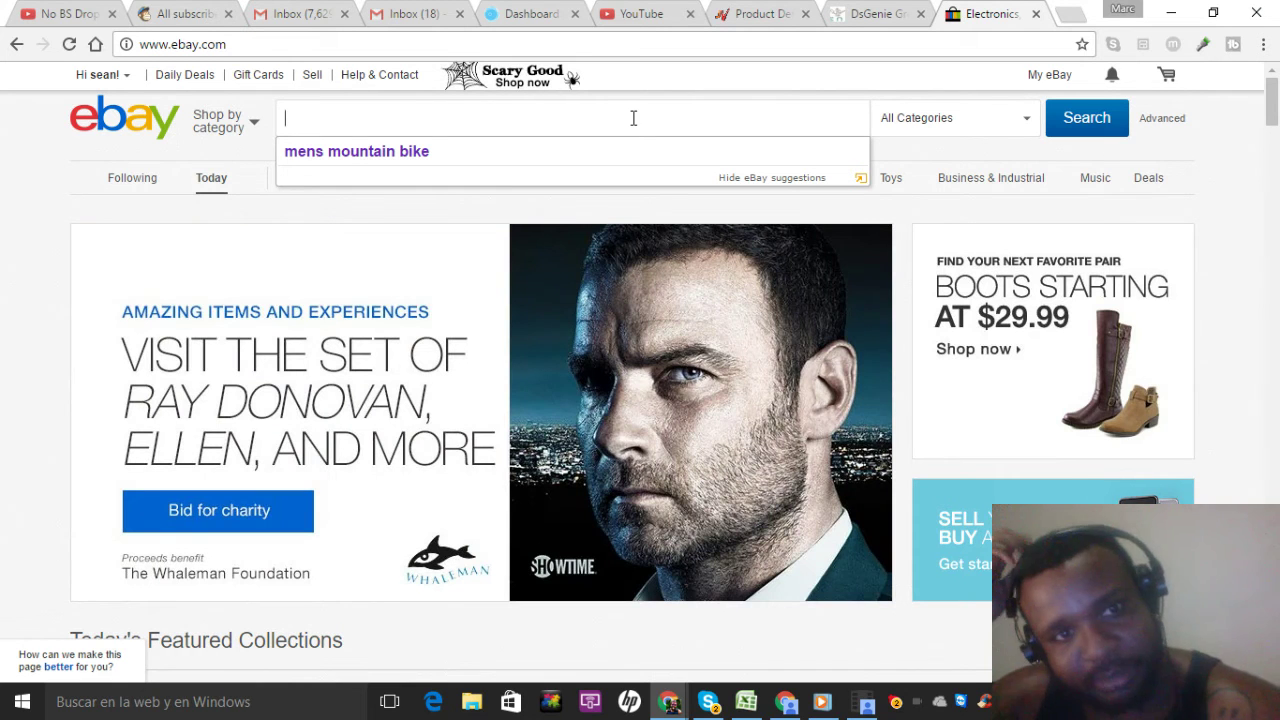
type("office desk")
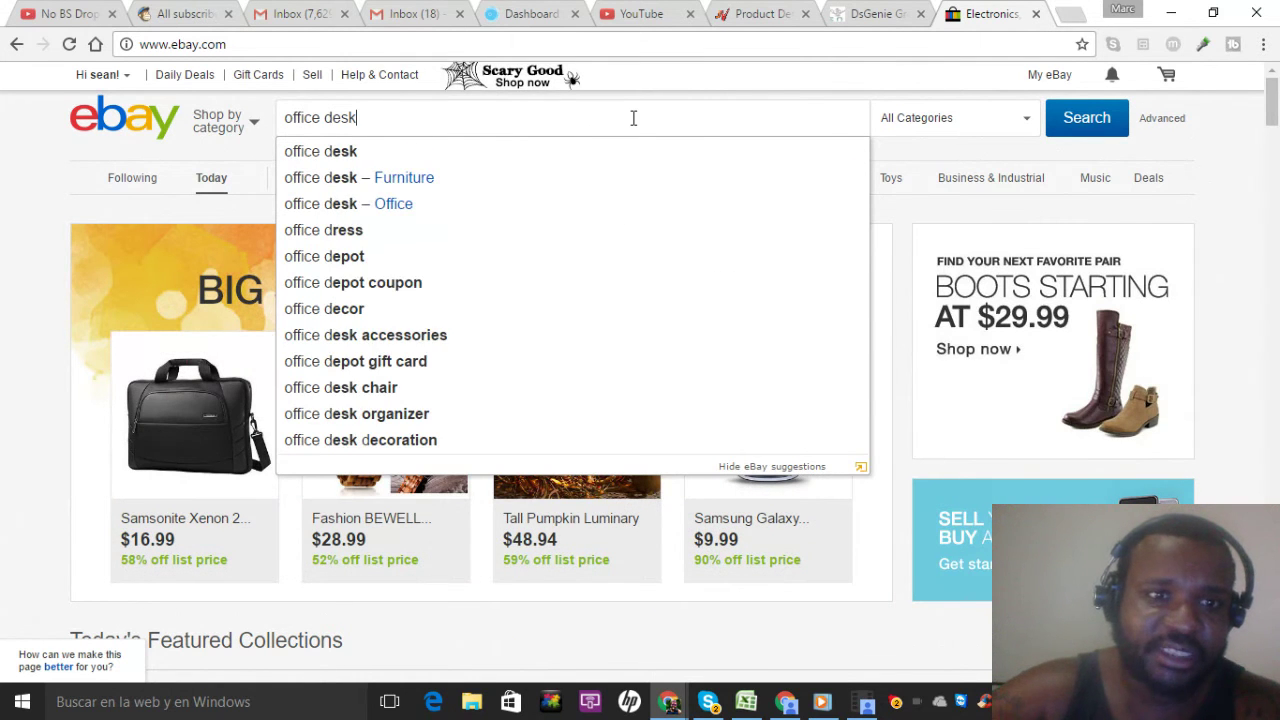
key("BackSpace")
key("BackSpace")
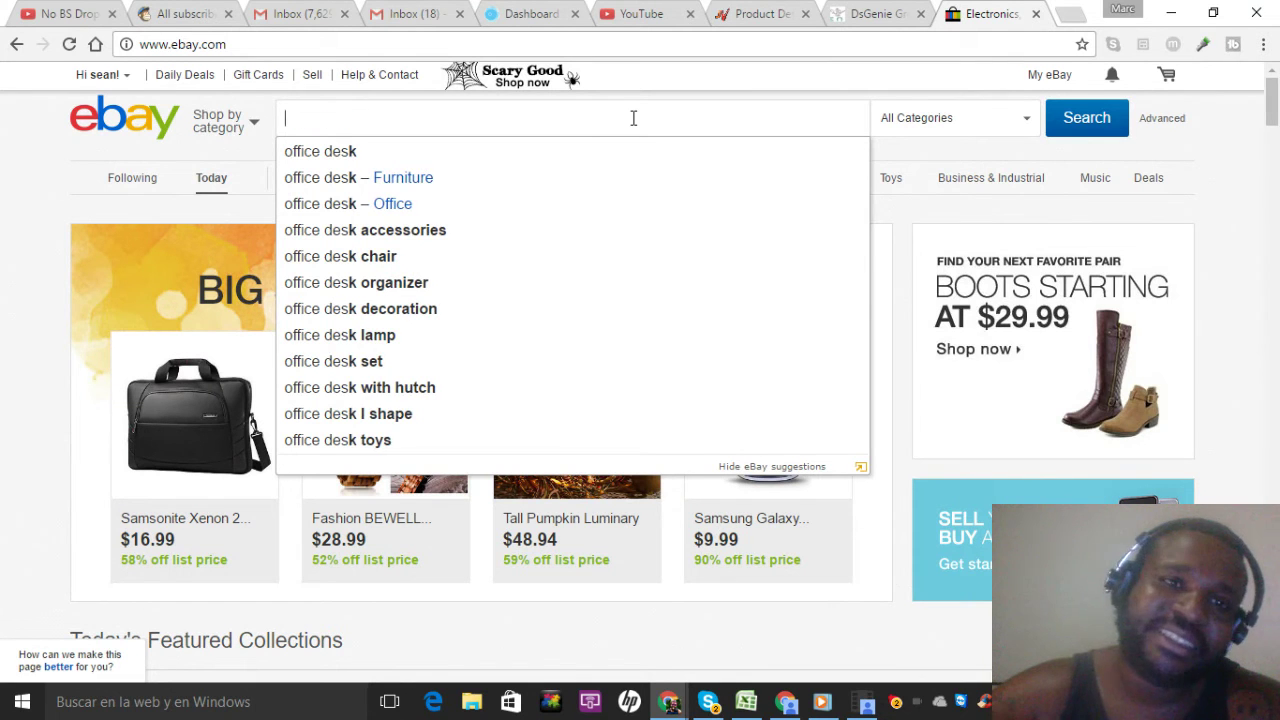
type("office desk")
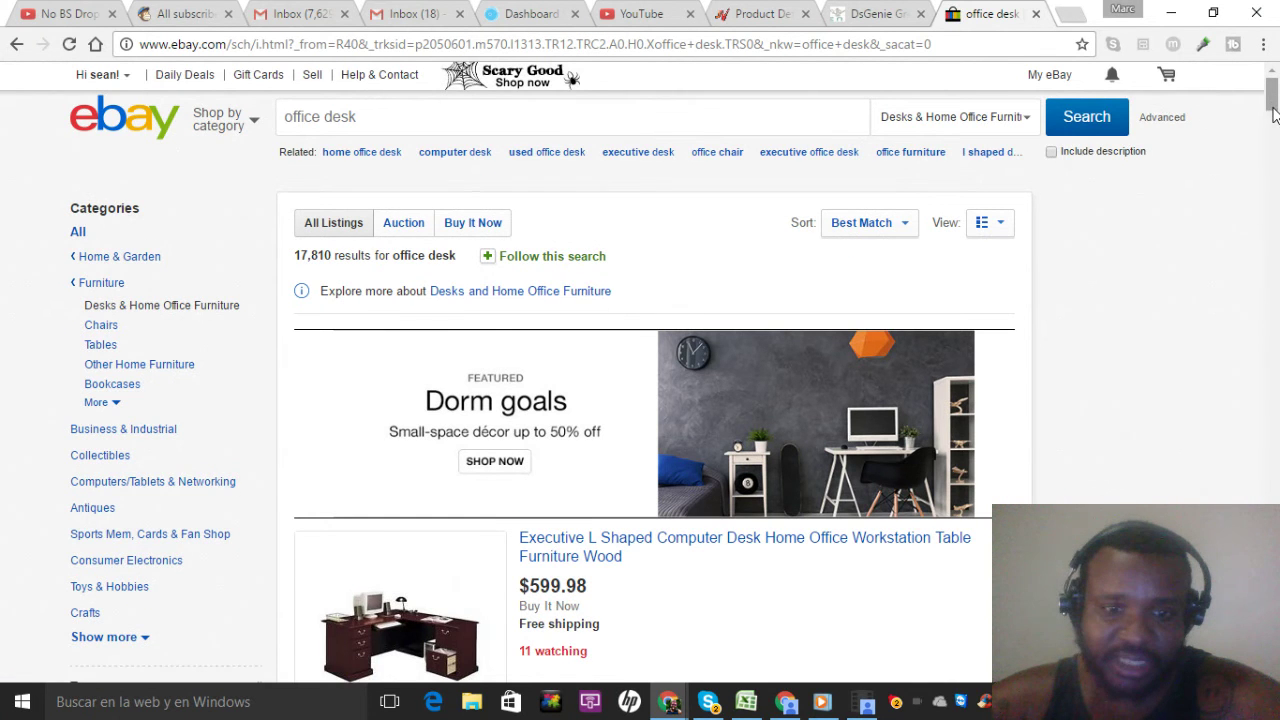
Step: Open the Executive L Shaped Computer Desk and the Office Computer Desk Executive listings from the results in separate new tabs
scroll(1275, 97, "down", 3)
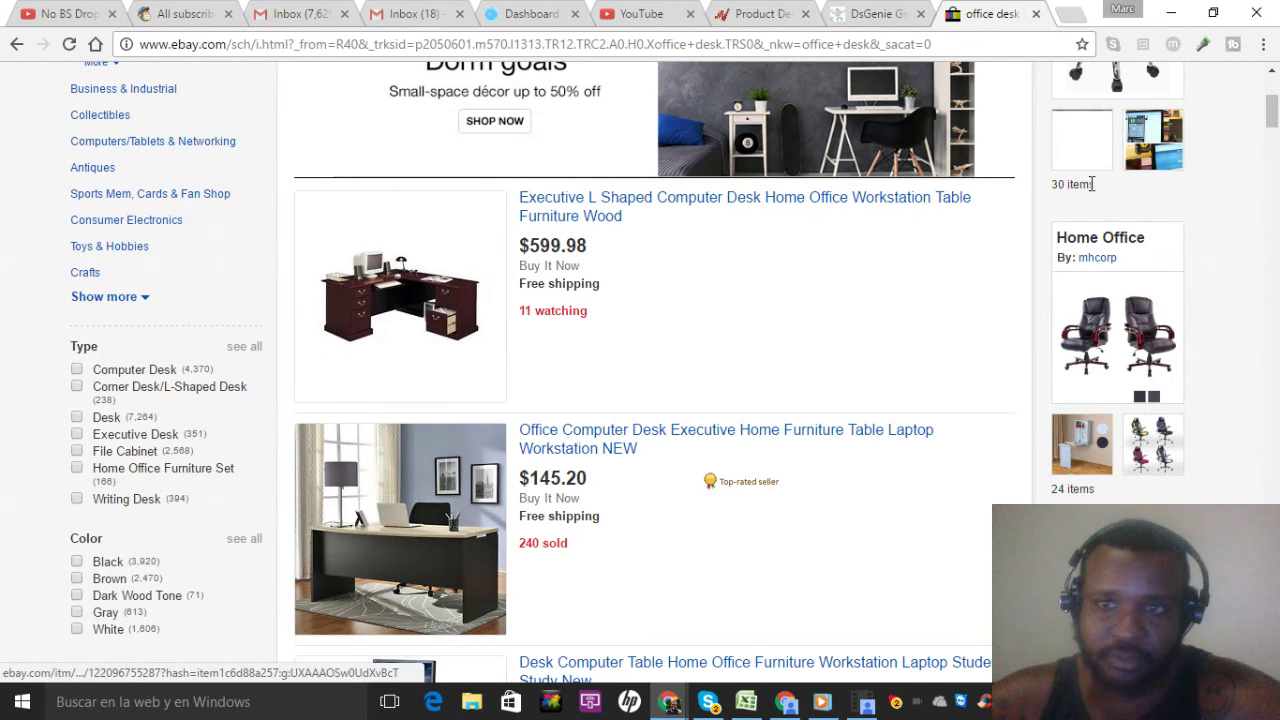
scroll(1271, 104, "up", 1)
scroll(1271, 104, "up", 2)
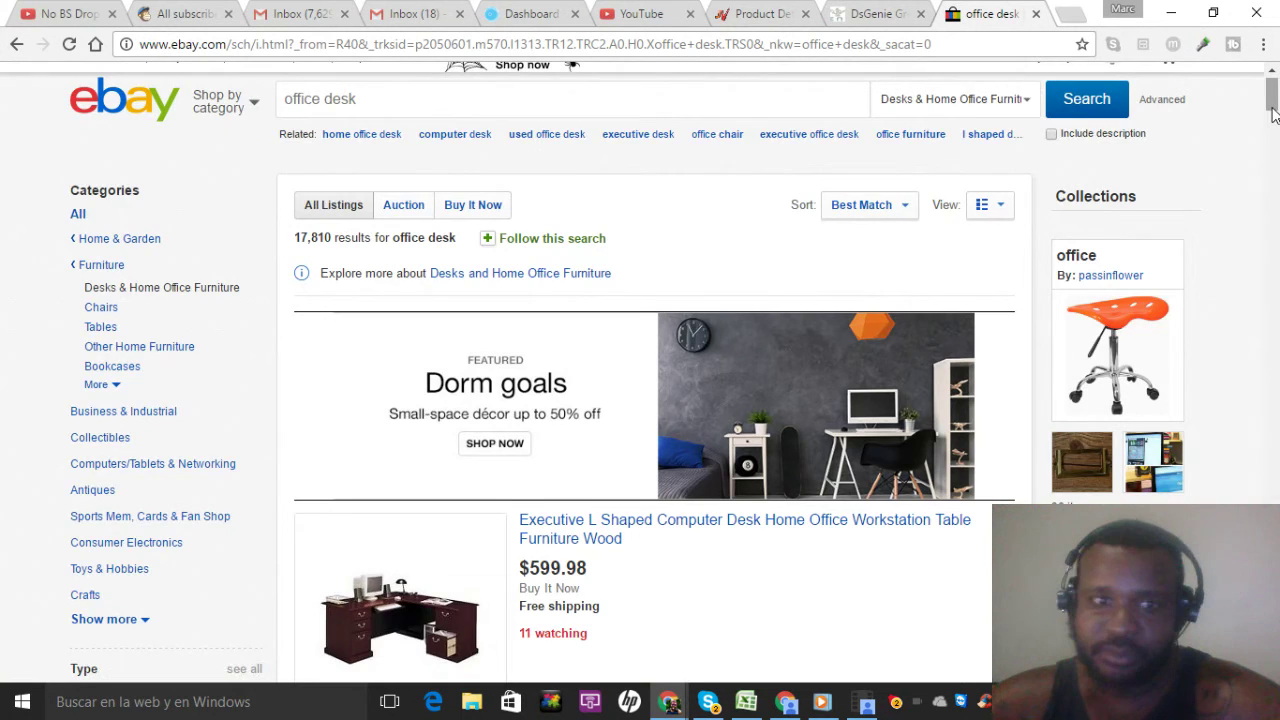
scroll(1273, 127, "down", 2)
left_click_drag(1273, 127, 1273, 135)
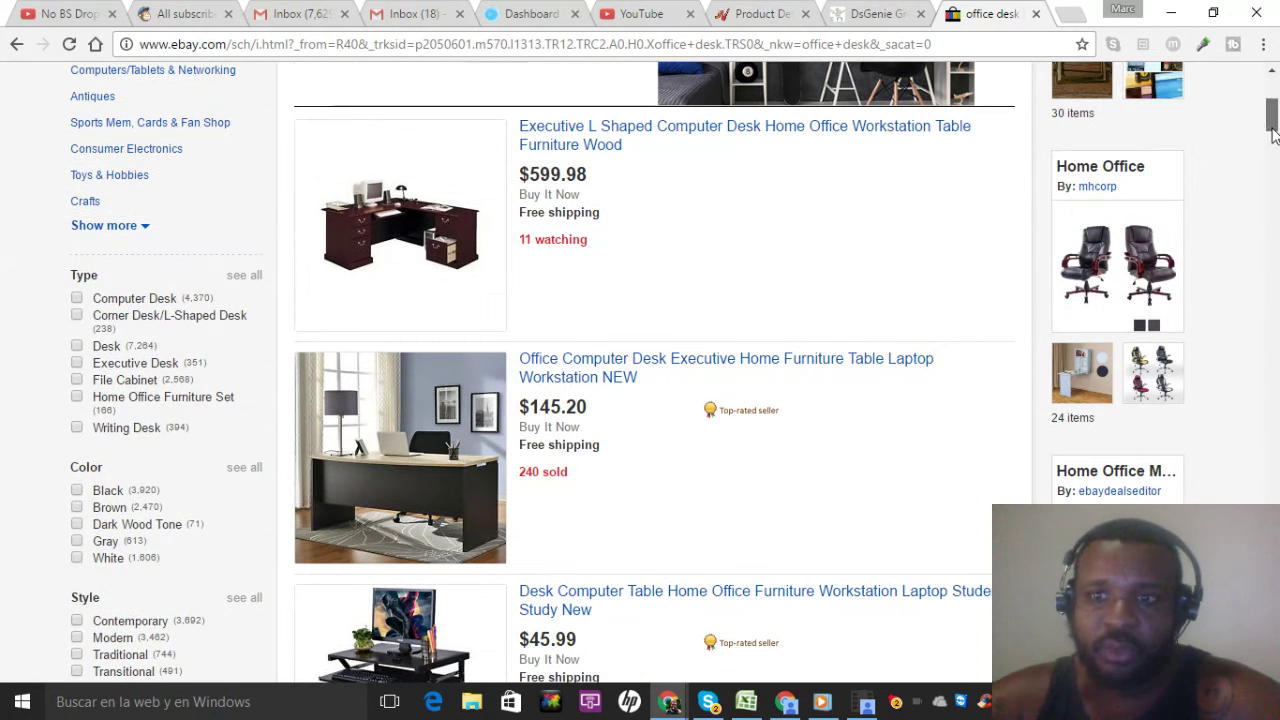
right_click(736, 141)
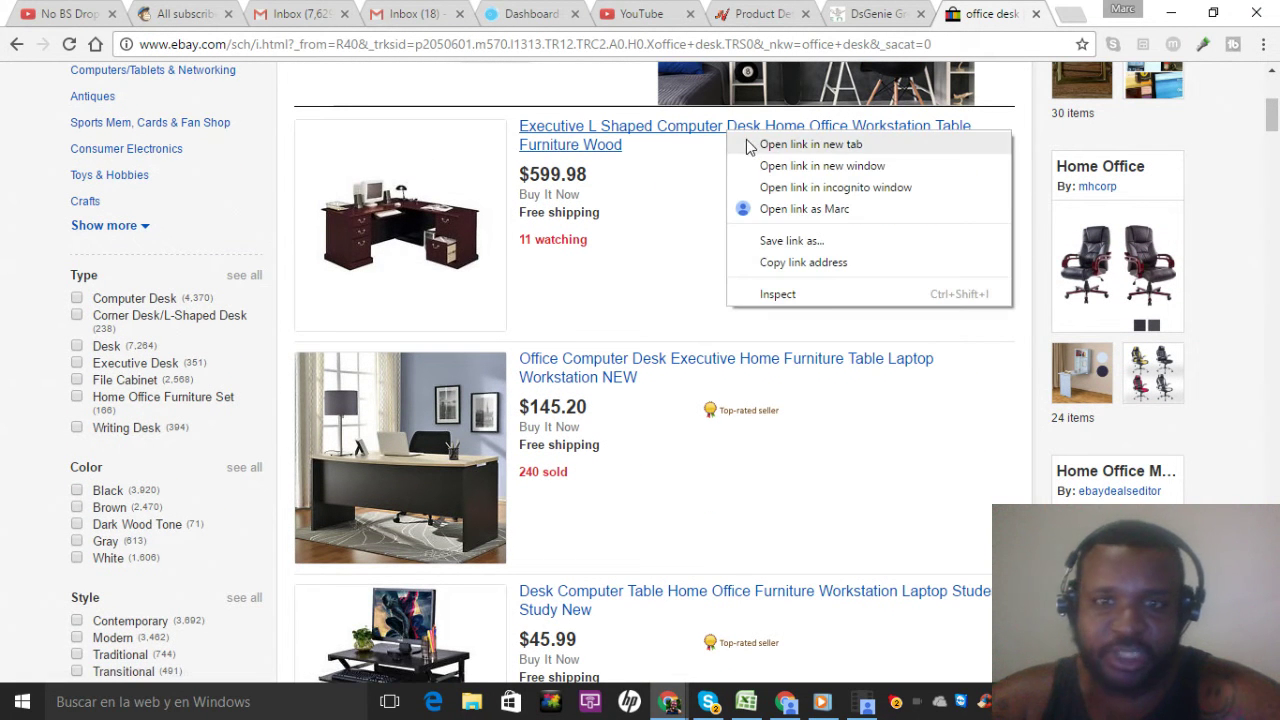
left_click(752, 143)
right_click(680, 368)
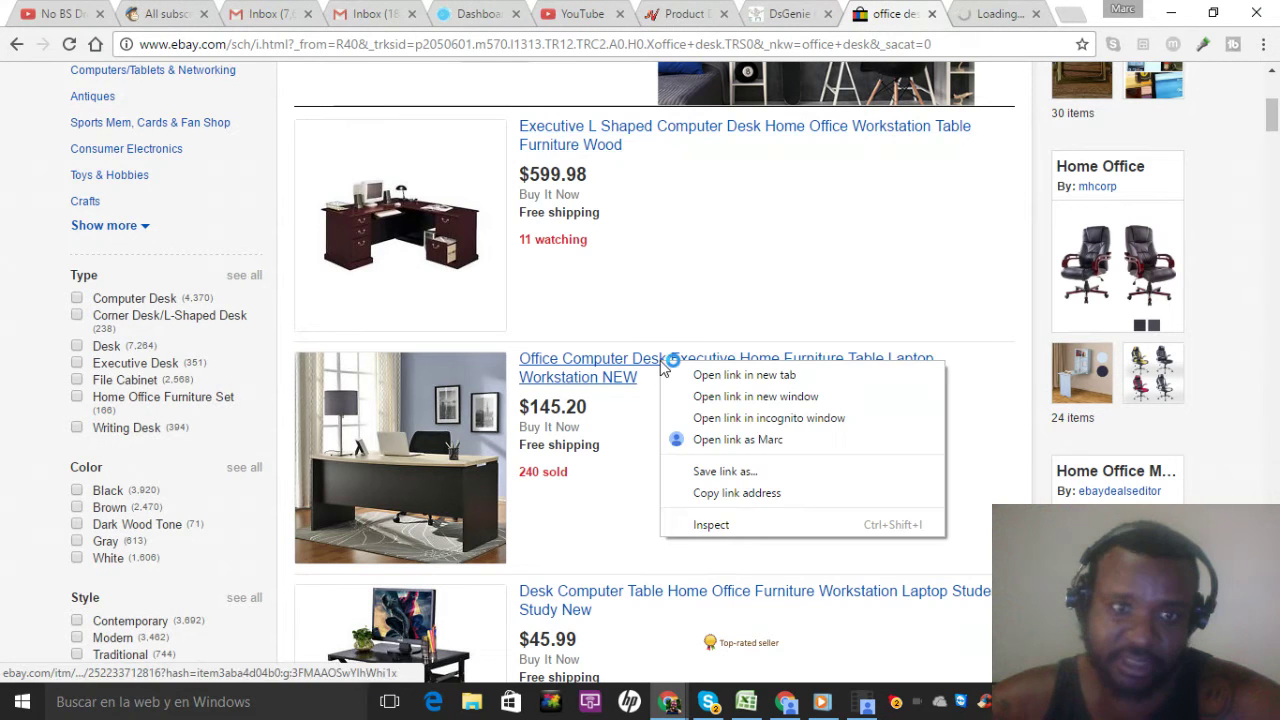
left_click(688, 375)
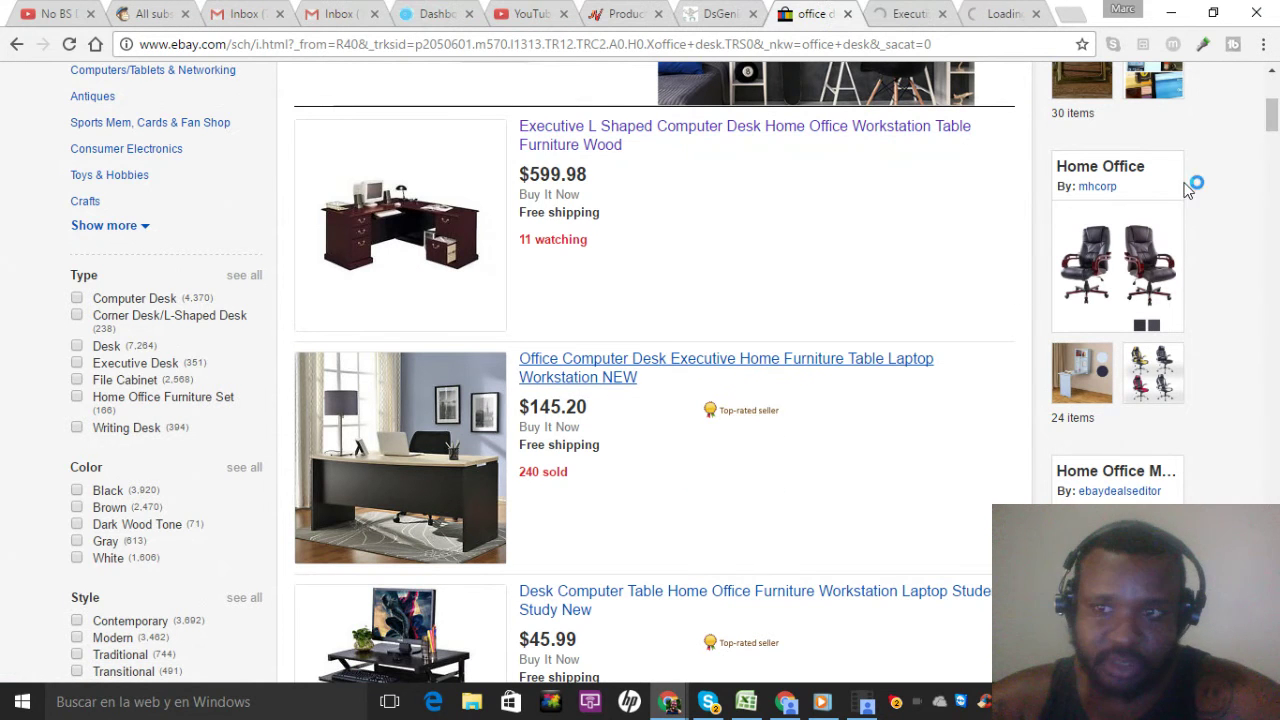
Step: Open the Desk Computer Table Home Office Furniture listing in its own tab, review its sales and seller details, and close it
left_click_drag(1272, 127, 1273, 151)
right_click(732, 172)
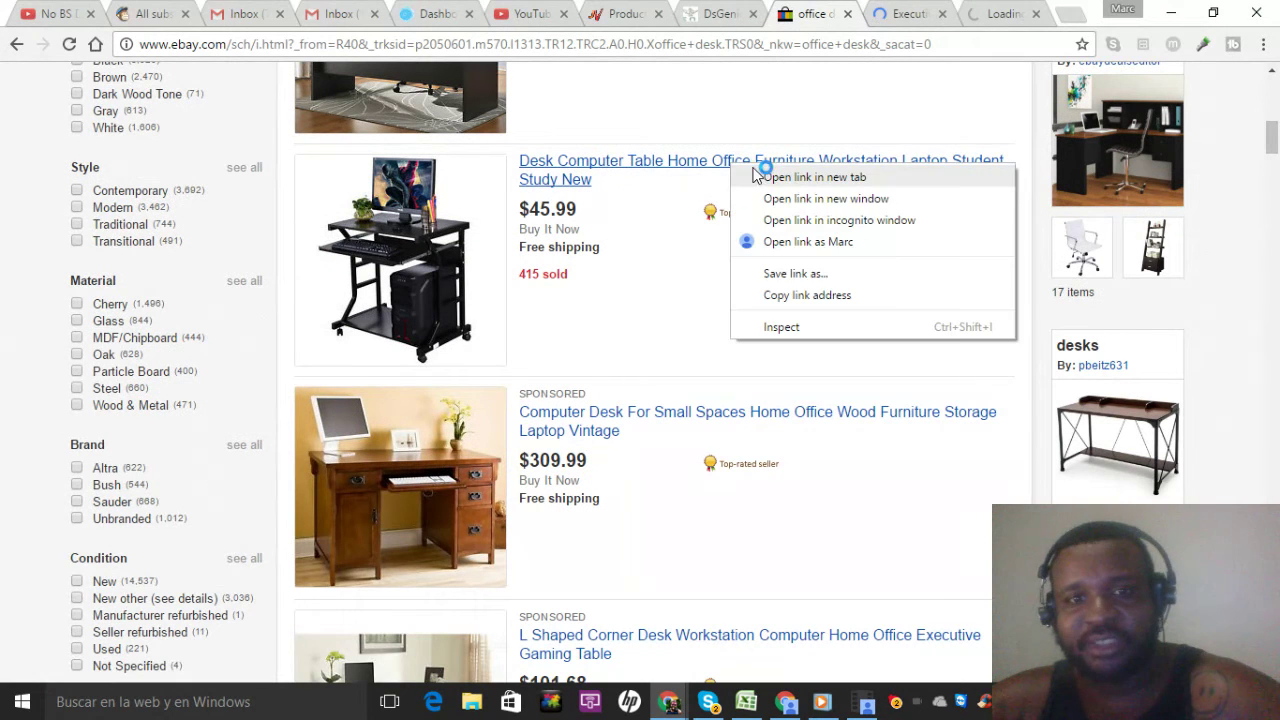
left_click(768, 176)
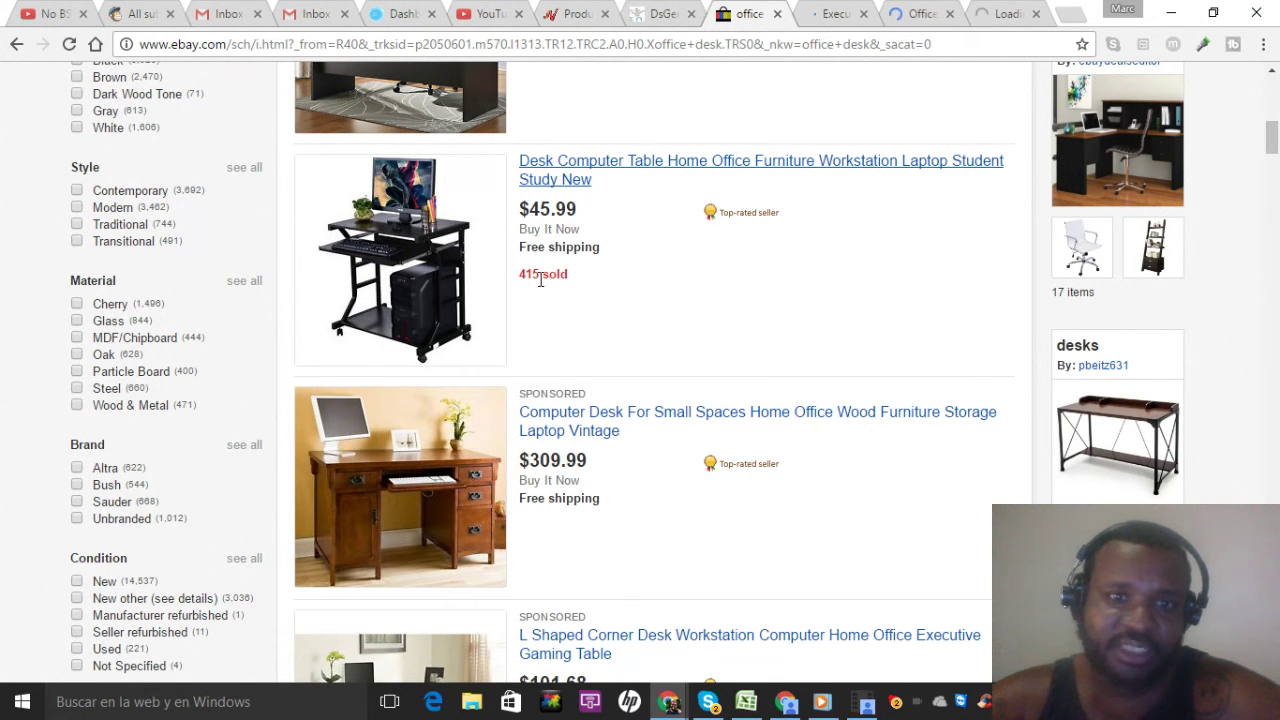
left_click(988, 8)
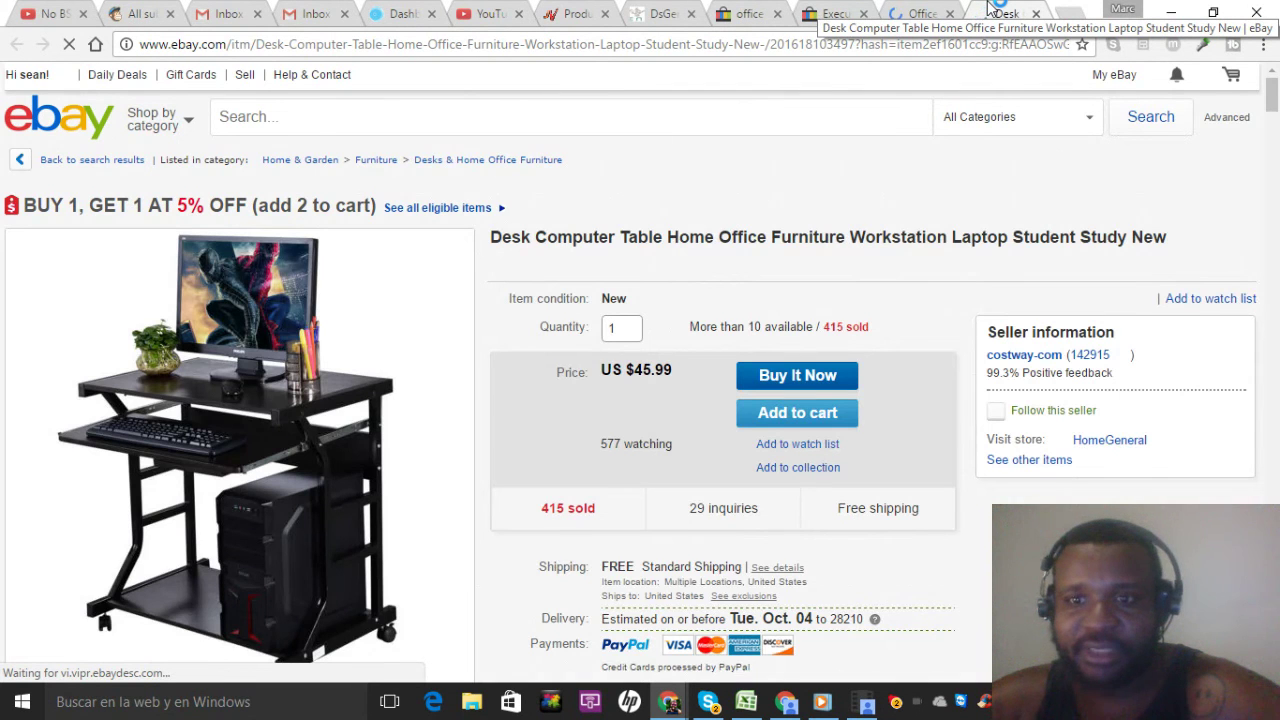
left_click(1036, 15)
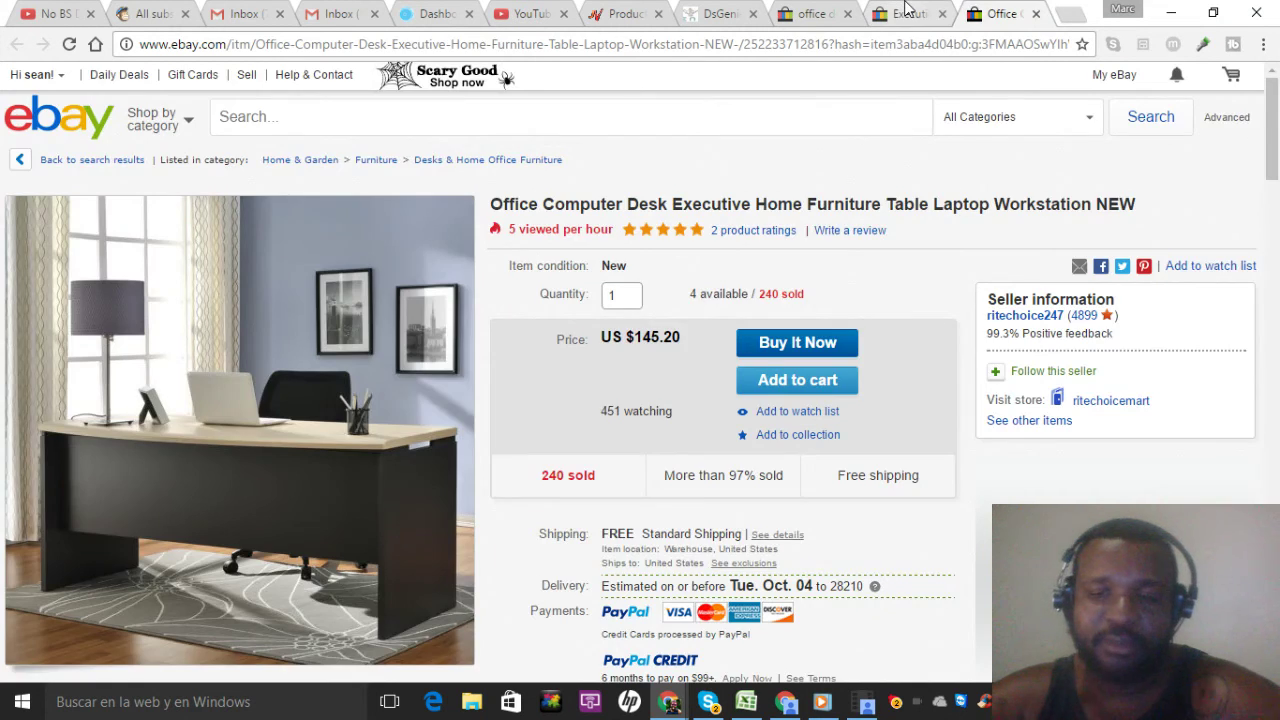
Step: Check the price, seller, shipping and returns details of the Executive L Shaped Computer Desk listing
left_click(906, 10)
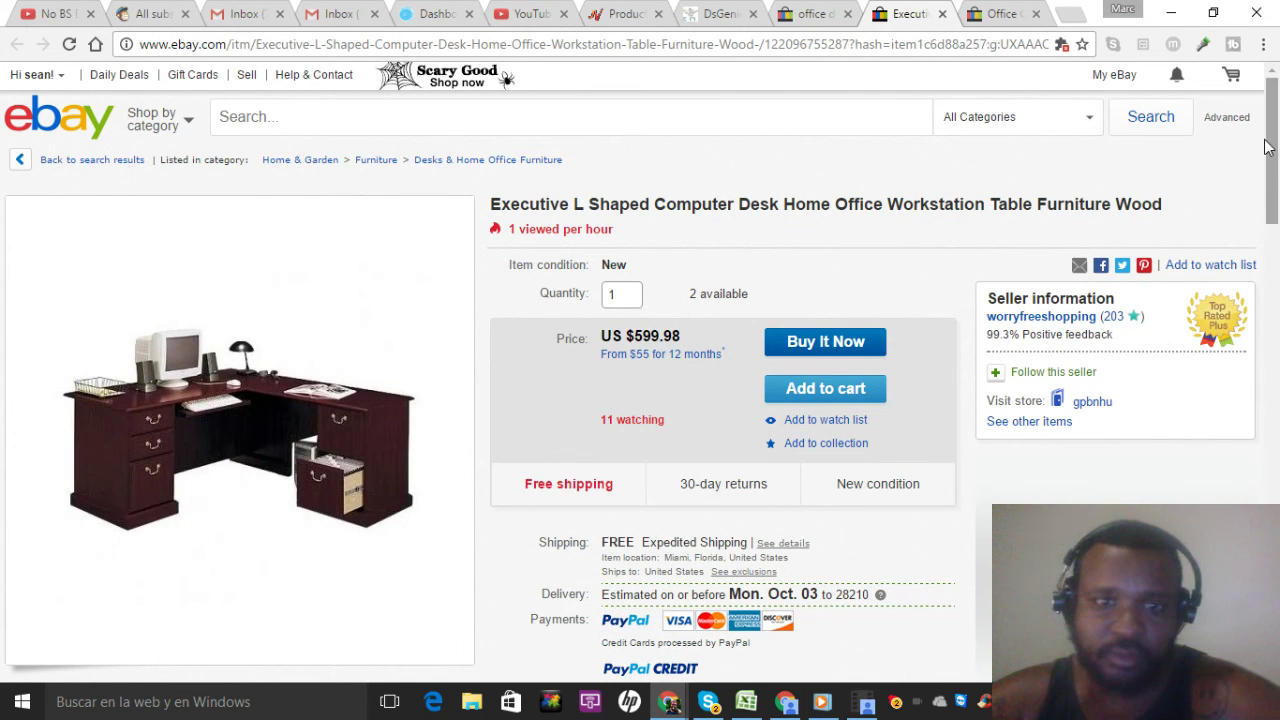
left_click_drag(1268, 146, 1268, 233)
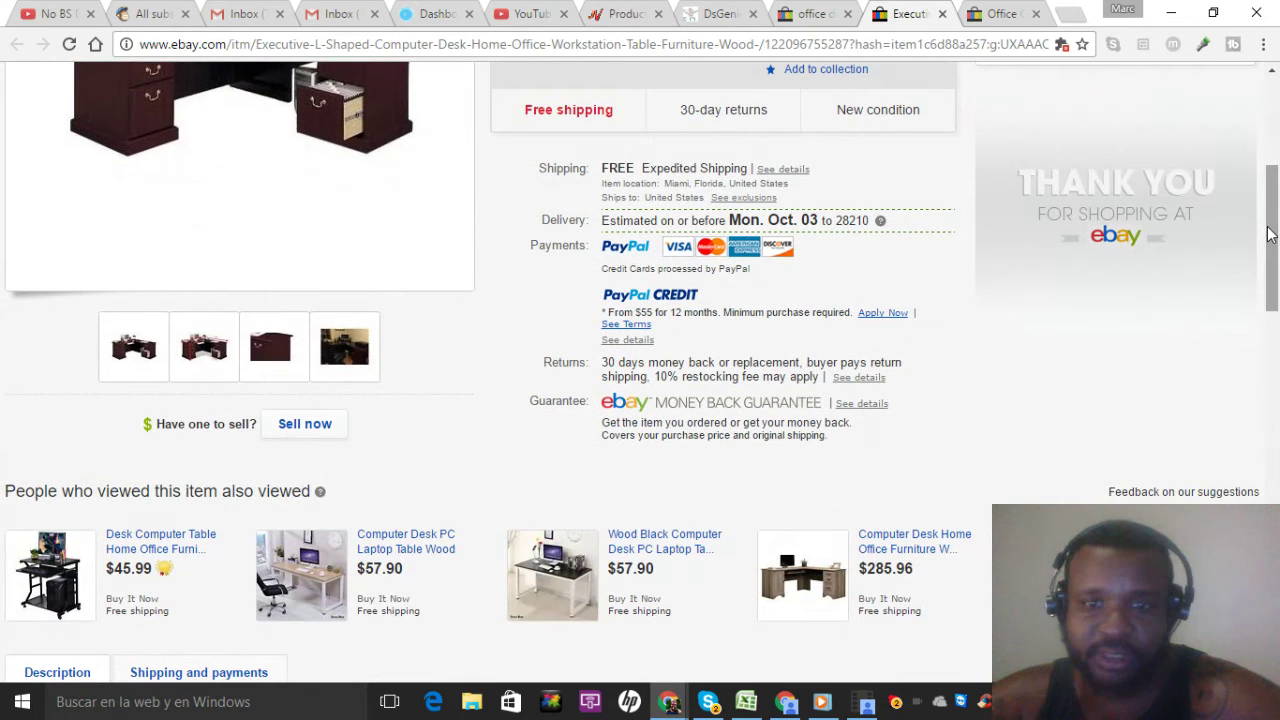
Step: Return to the office desk results and open the black Desk Home Office Computer Furniture Wood Table listing in a new tab
left_click(818, 13)
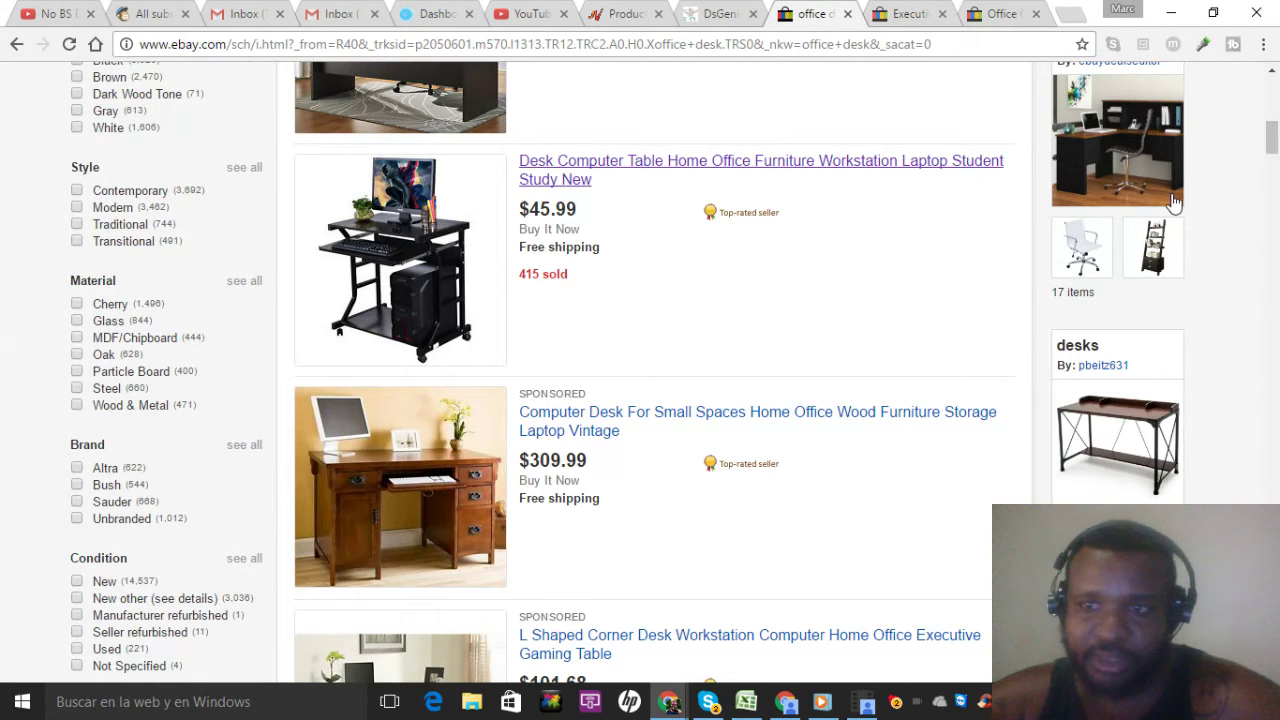
left_click_drag(1268, 150, 1273, 192)
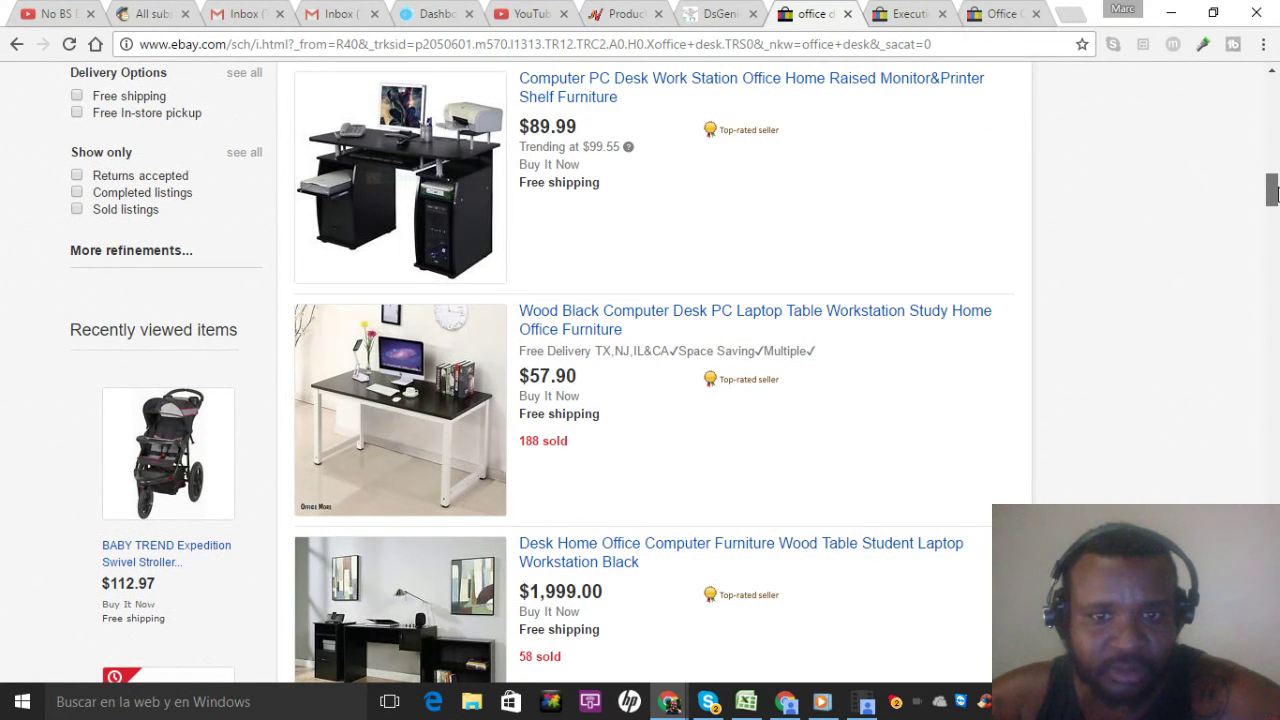
left_click_drag(1274, 196, 1276, 216)
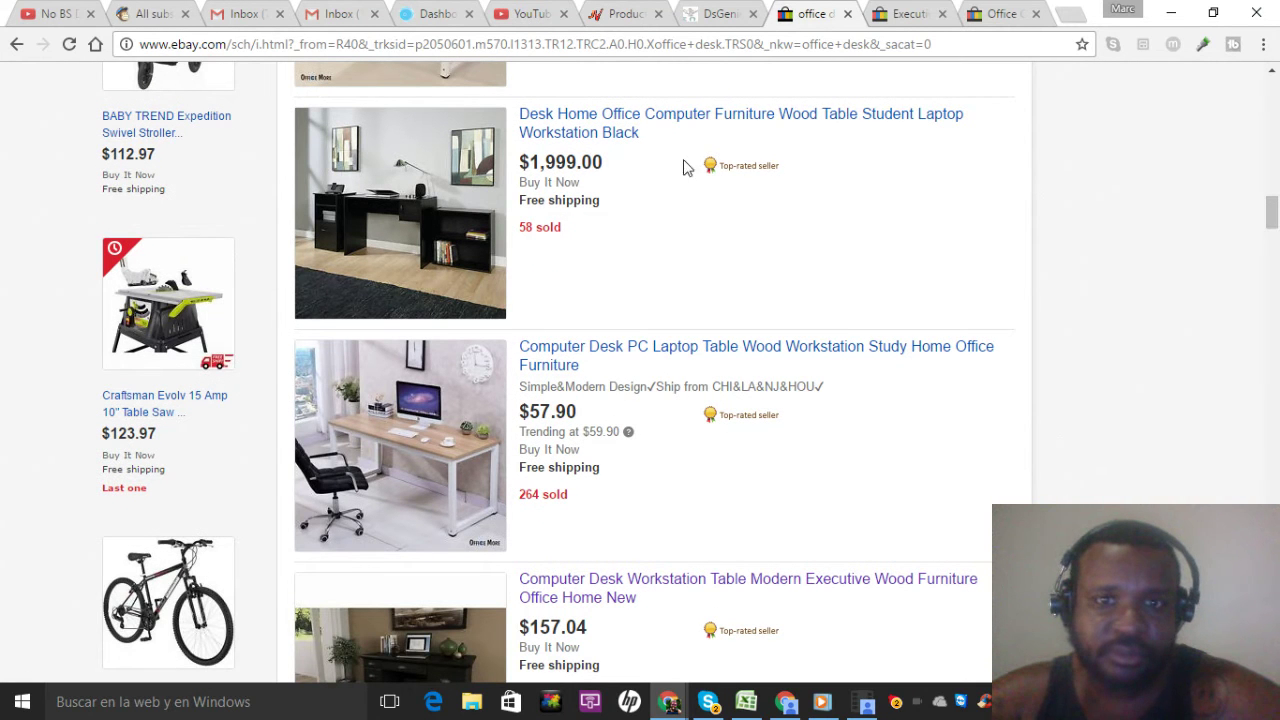
right_click(558, 138)
left_click(605, 152)
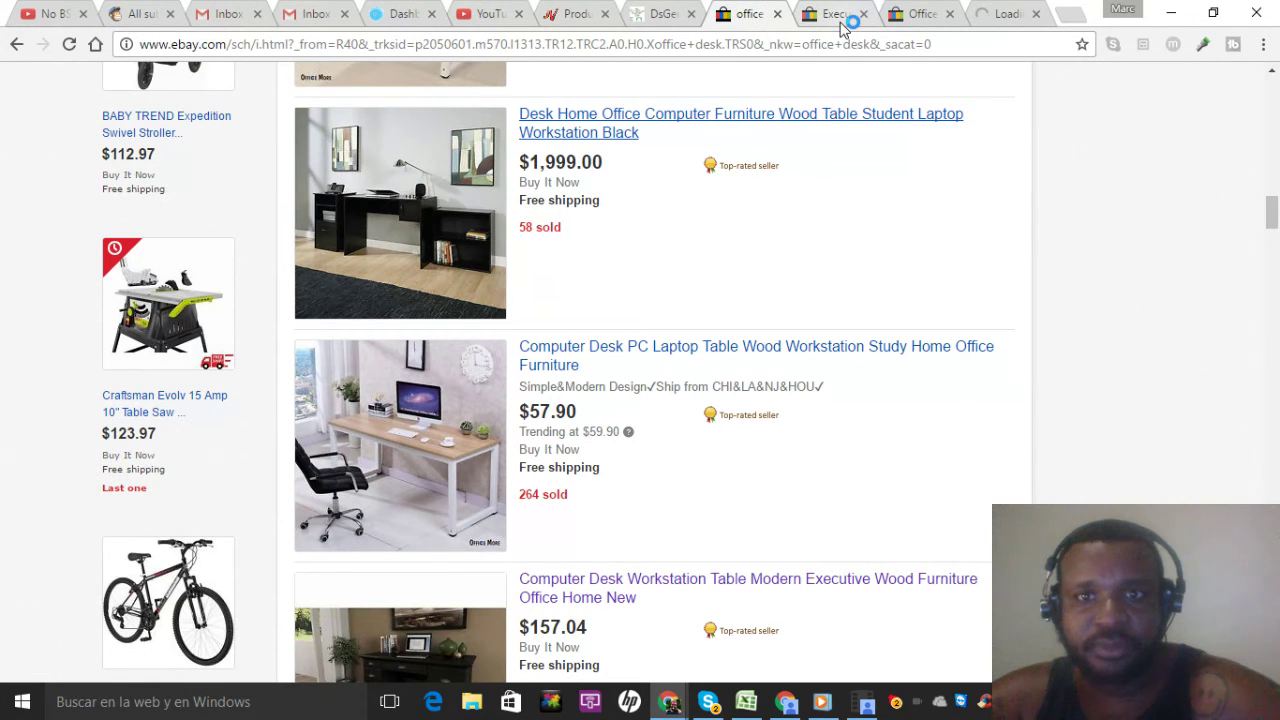
Step: Read the item specifics and description of the Executive L Shaped Computer Desk listing, including its delivery and return terms
left_click(838, 18)
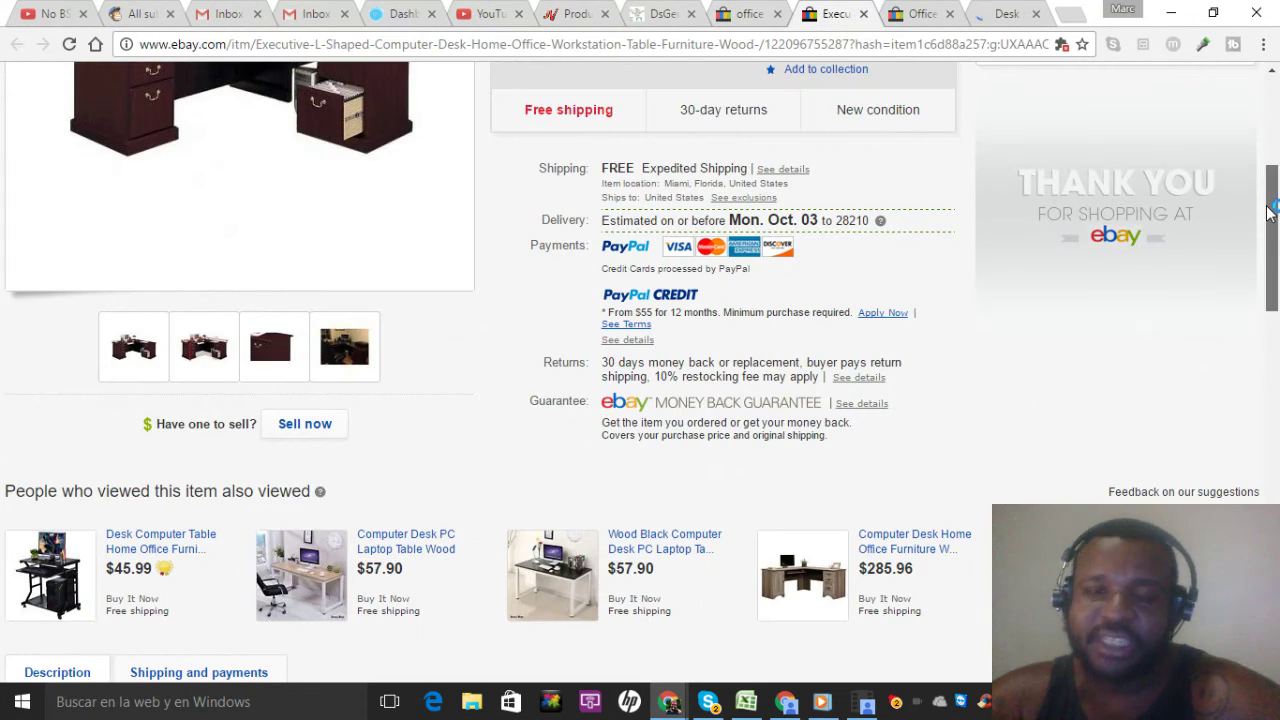
left_click_drag(1270, 210, 1273, 366)
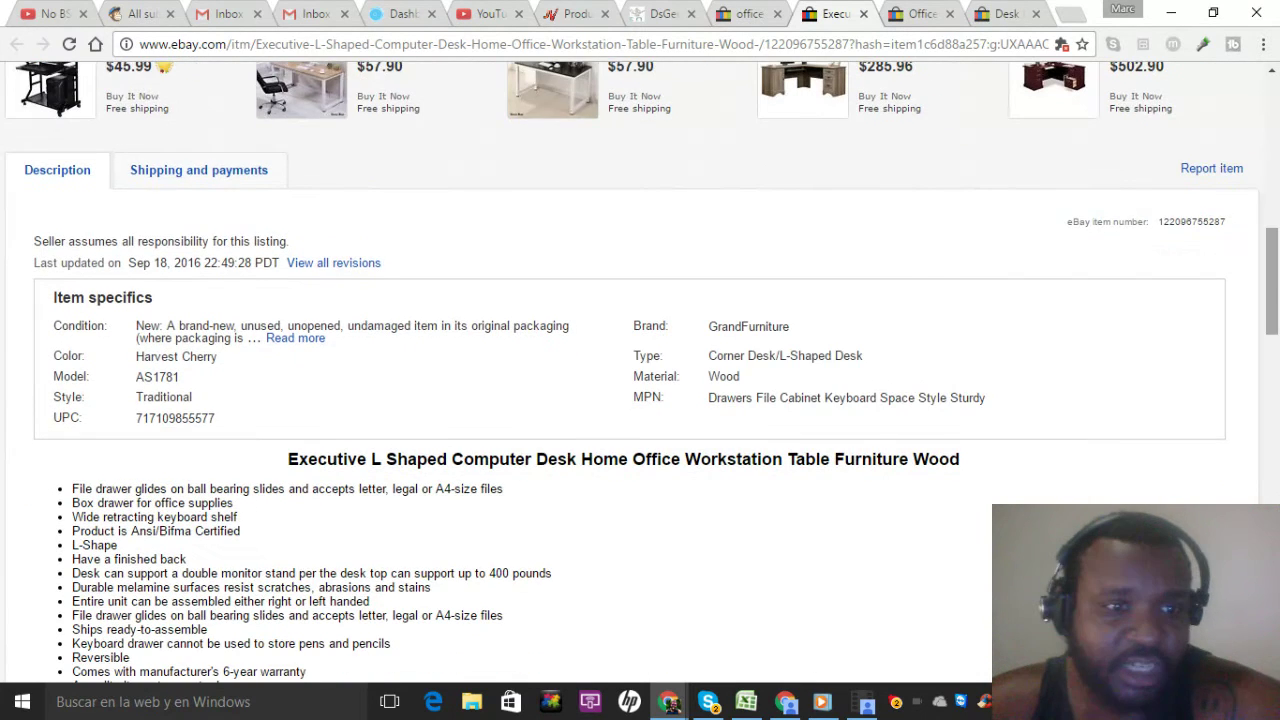
scroll(586, 471, "down", 2)
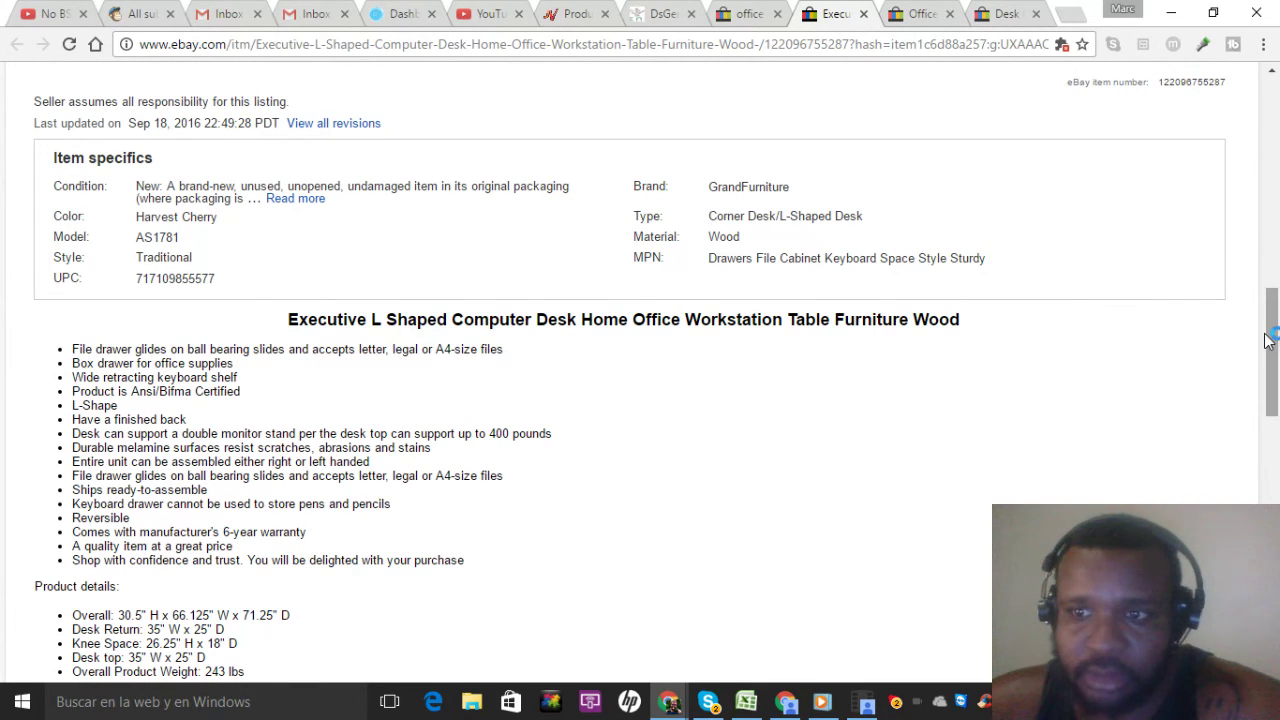
mouse_move(1272, 350)
left_mouse_down()
mouse_move(1274, 490)
mouse_move(1274, 360)
left_mouse_up()
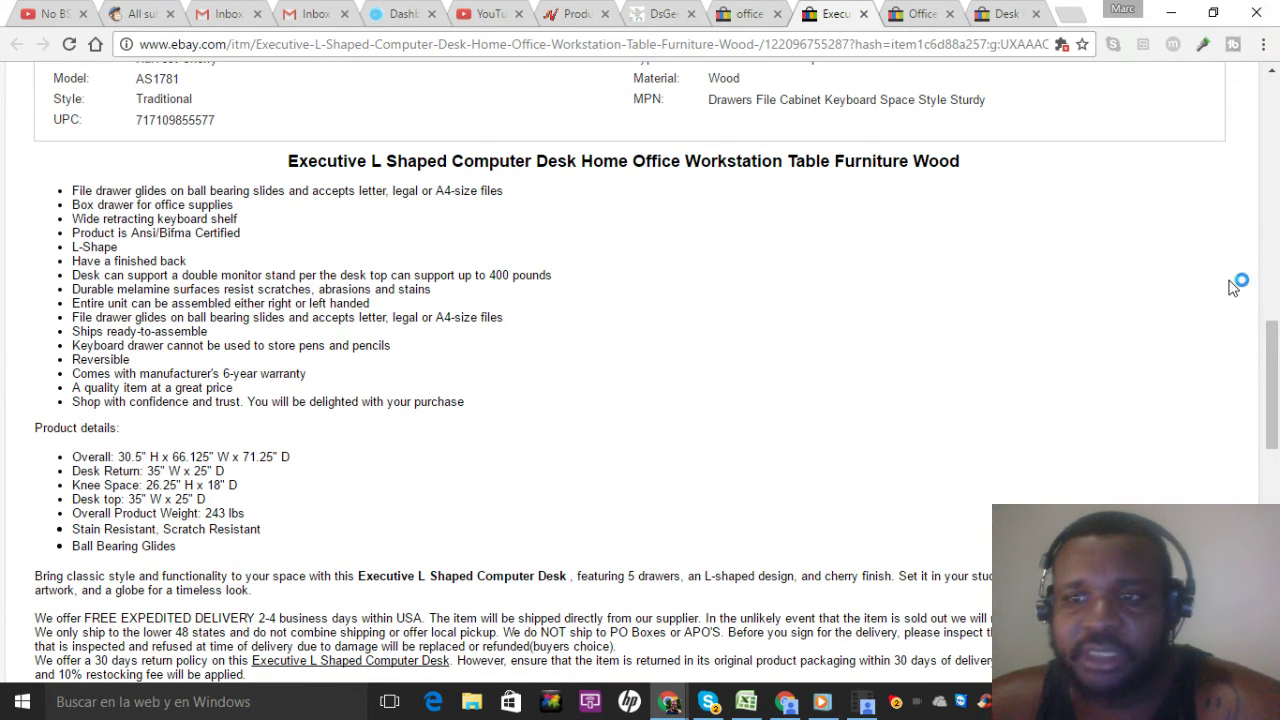
left_click_drag(1270, 372, 1268, 160)
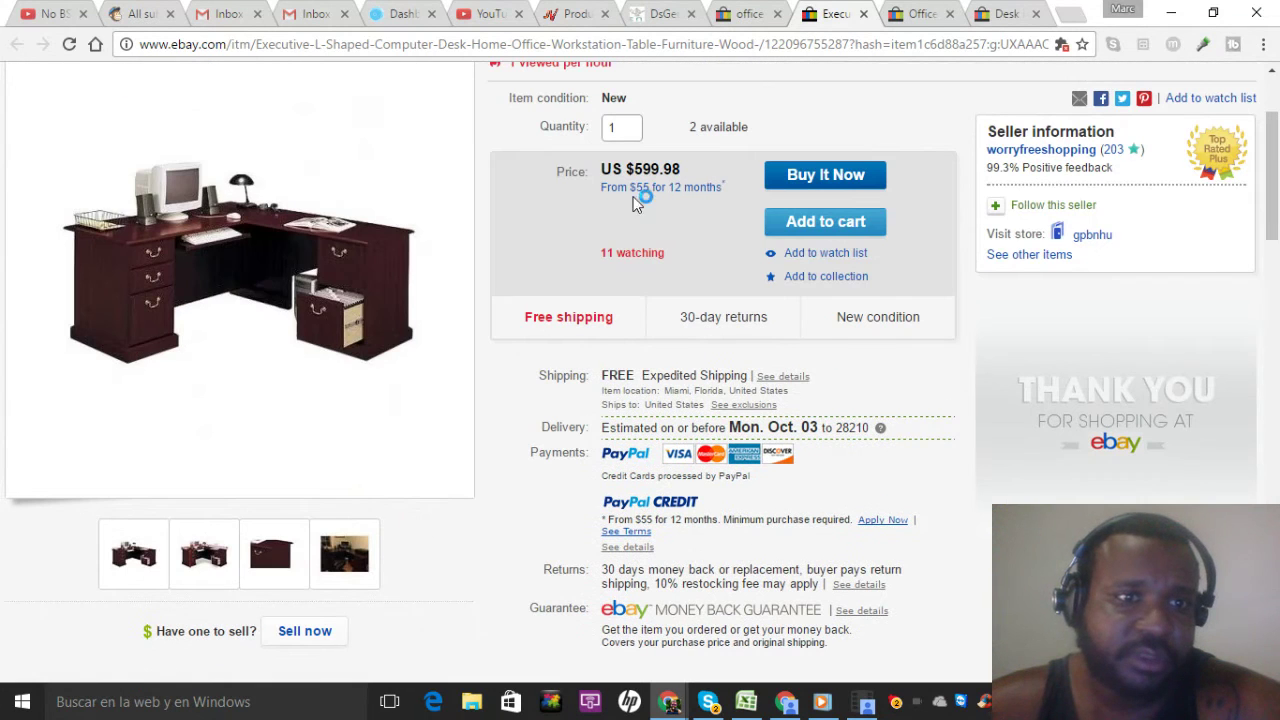
right_click(222, 242)
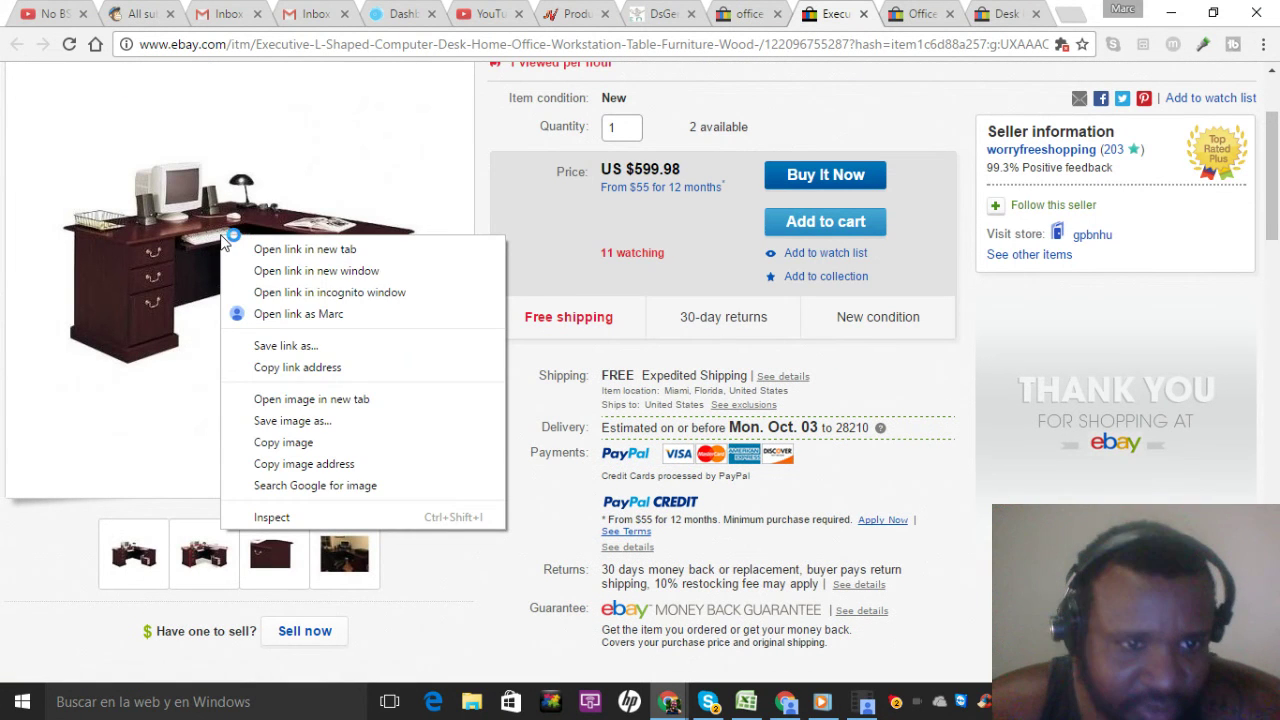
left_click(337, 420)
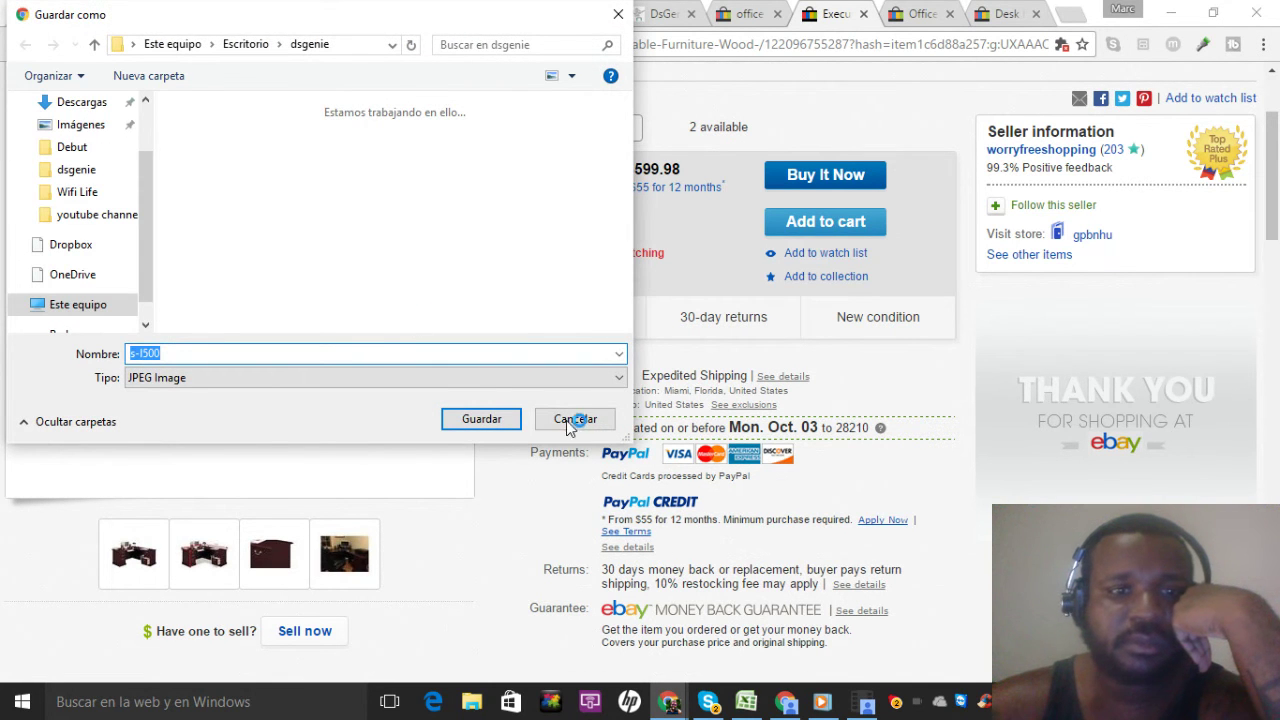
left_click(566, 420)
Step: Run a Google image search on the L-shaped desk's main photo and examine the matching pages and similar images
right_click(329, 264)
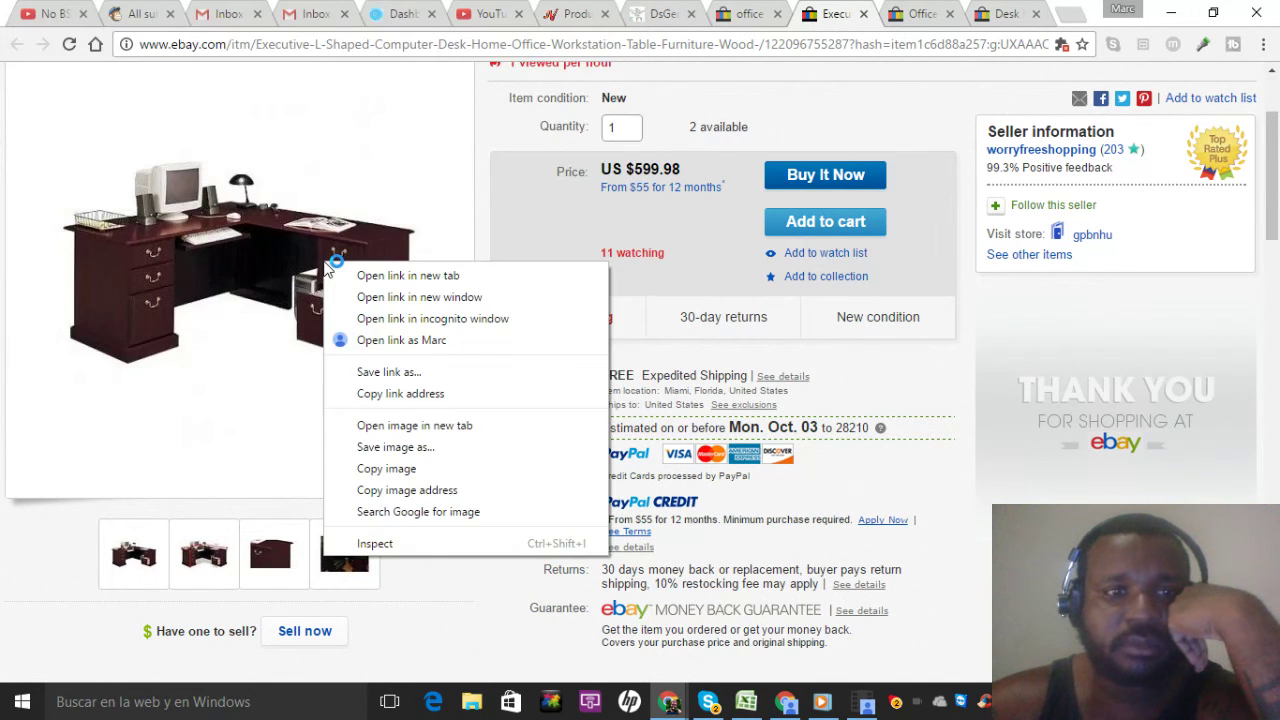
left_click(437, 513)
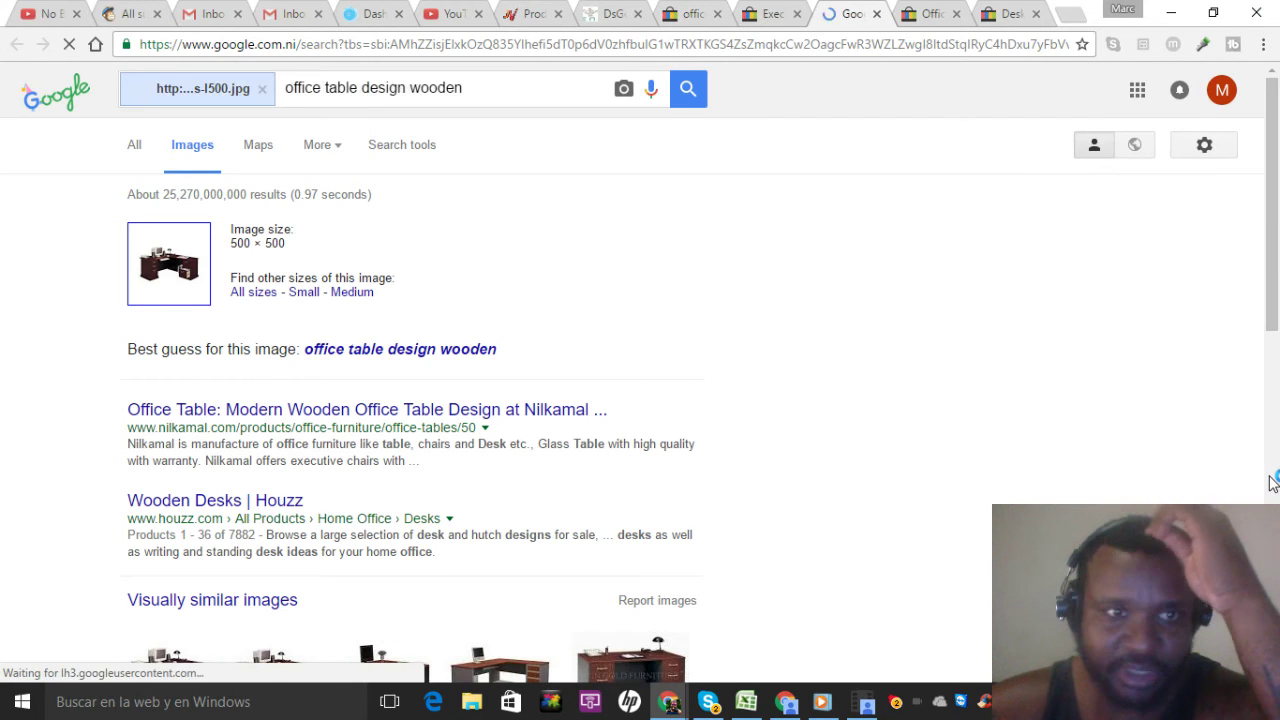
left_click(1272, 483)
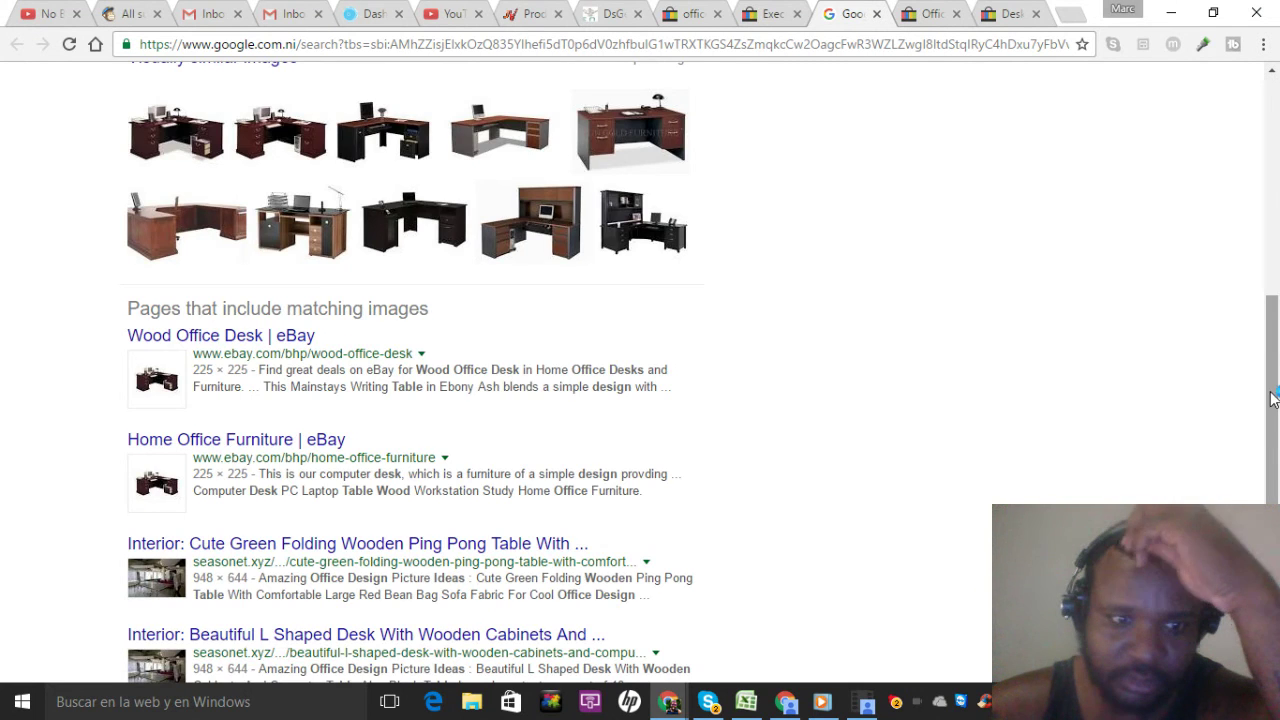
scroll(1272, 398, "down", 4)
scroll(1272, 398, "up", 7)
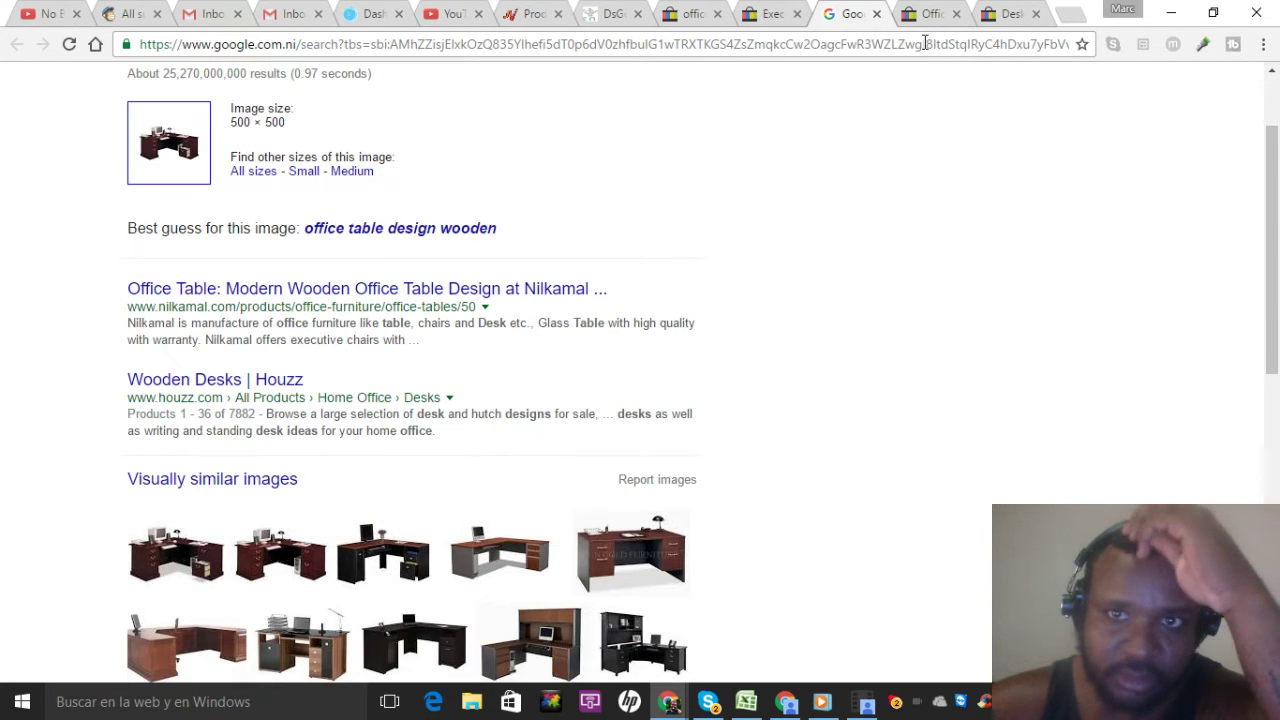
Step: Return to the Executive L Shaped Computer Desk listing, check its seller information, and close its tab
left_click(777, 10)
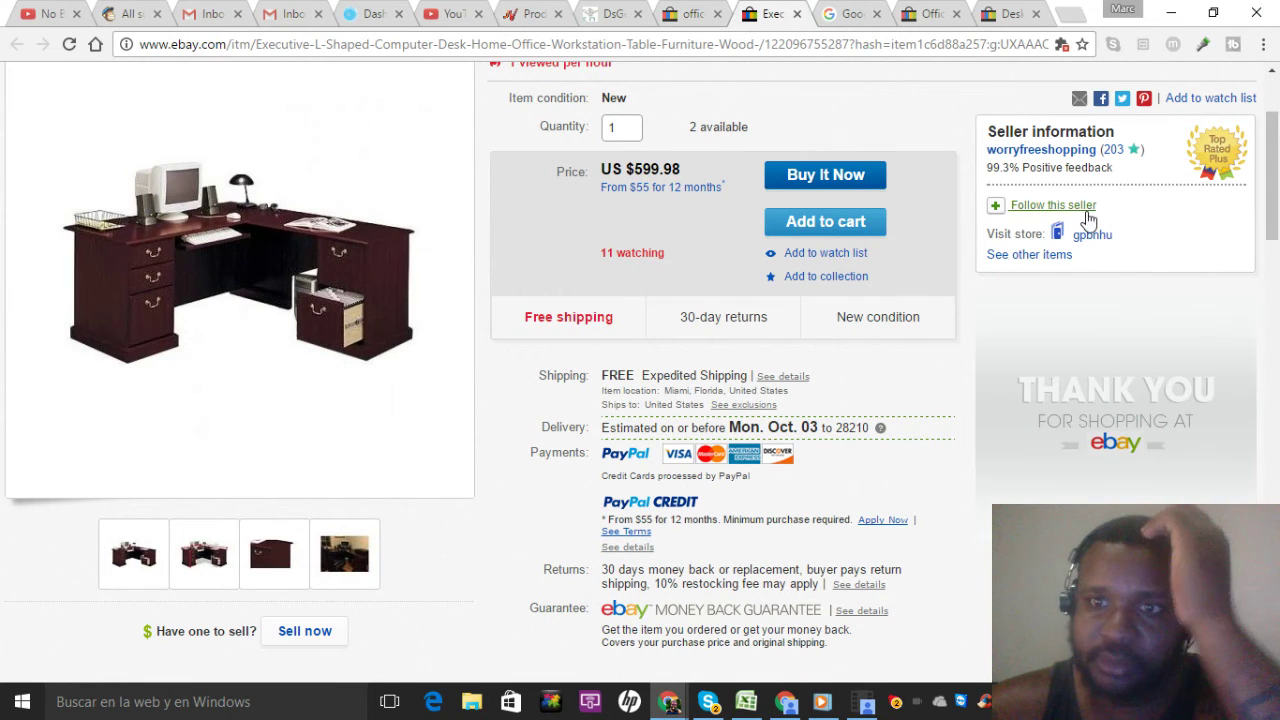
left_click(797, 14)
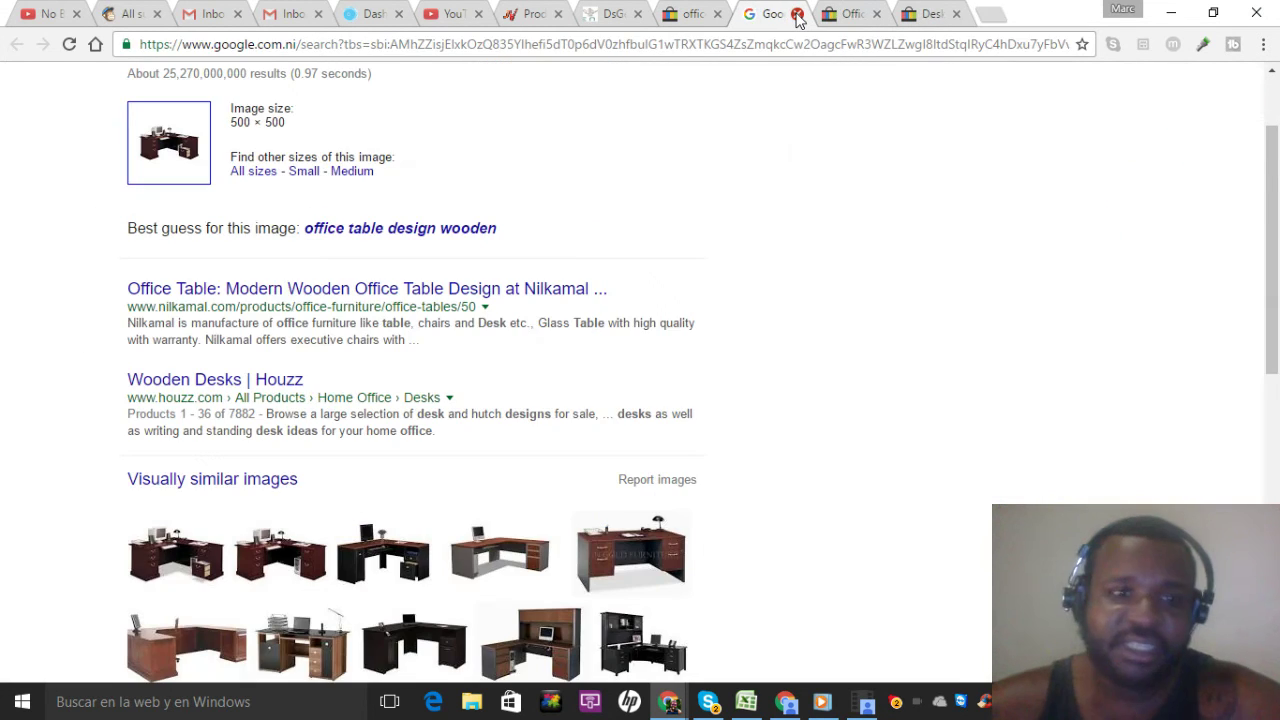
Step: Close the image search, search Google for the Office Computer Desk Executive listing's description paragraph, and open the Walmart Altra Benjamin Desk result
left_click(797, 14)
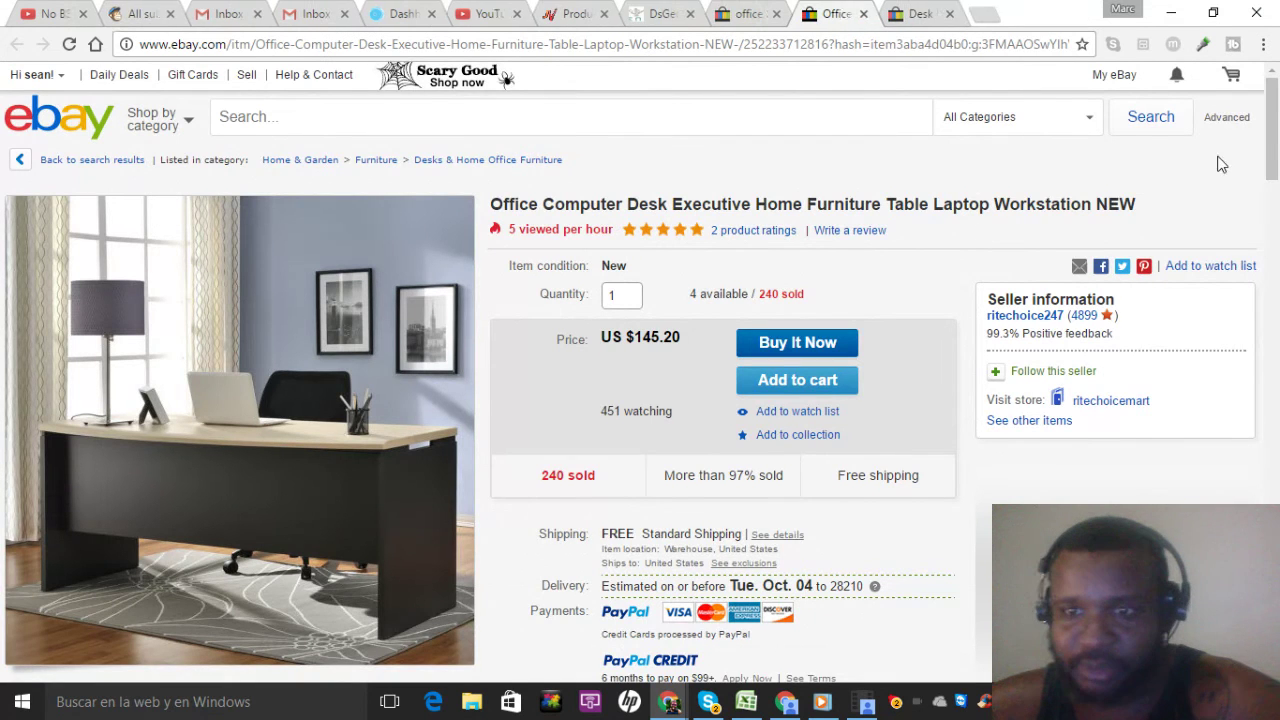
left_click_drag(1275, 135, 1275, 319)
triple_click(692, 369)
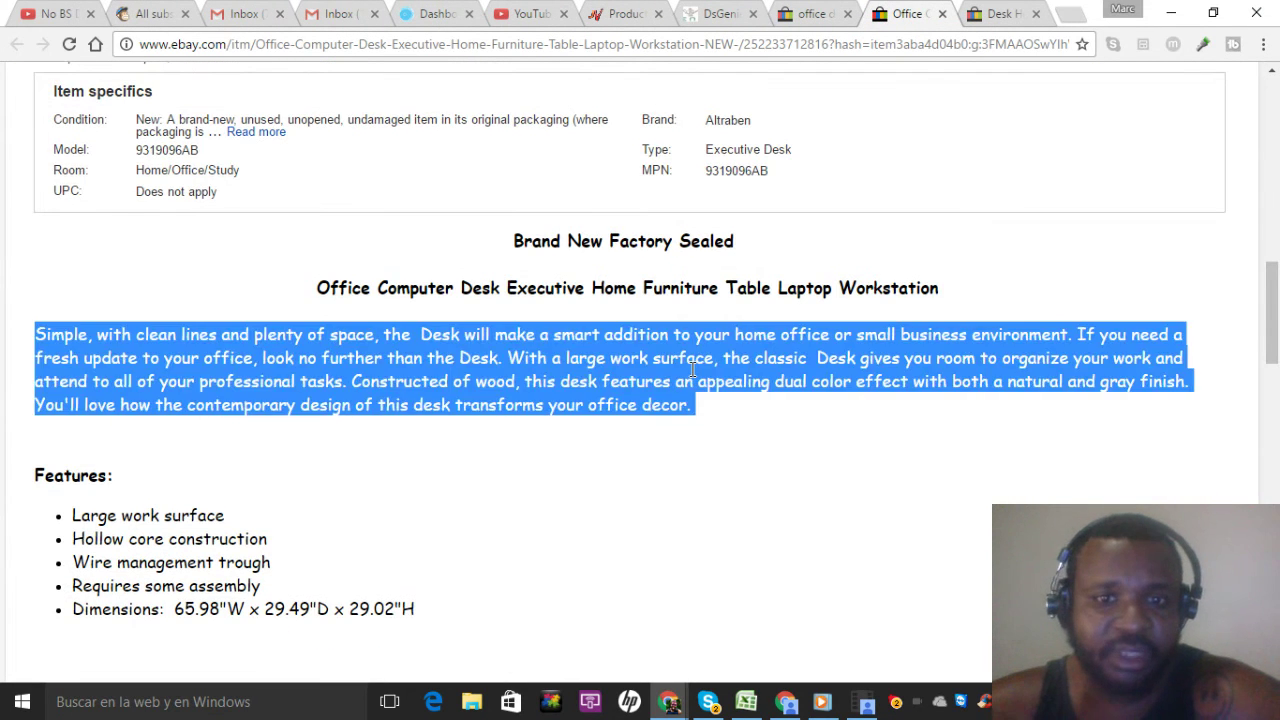
right_click(692, 369)
left_click(748, 407)
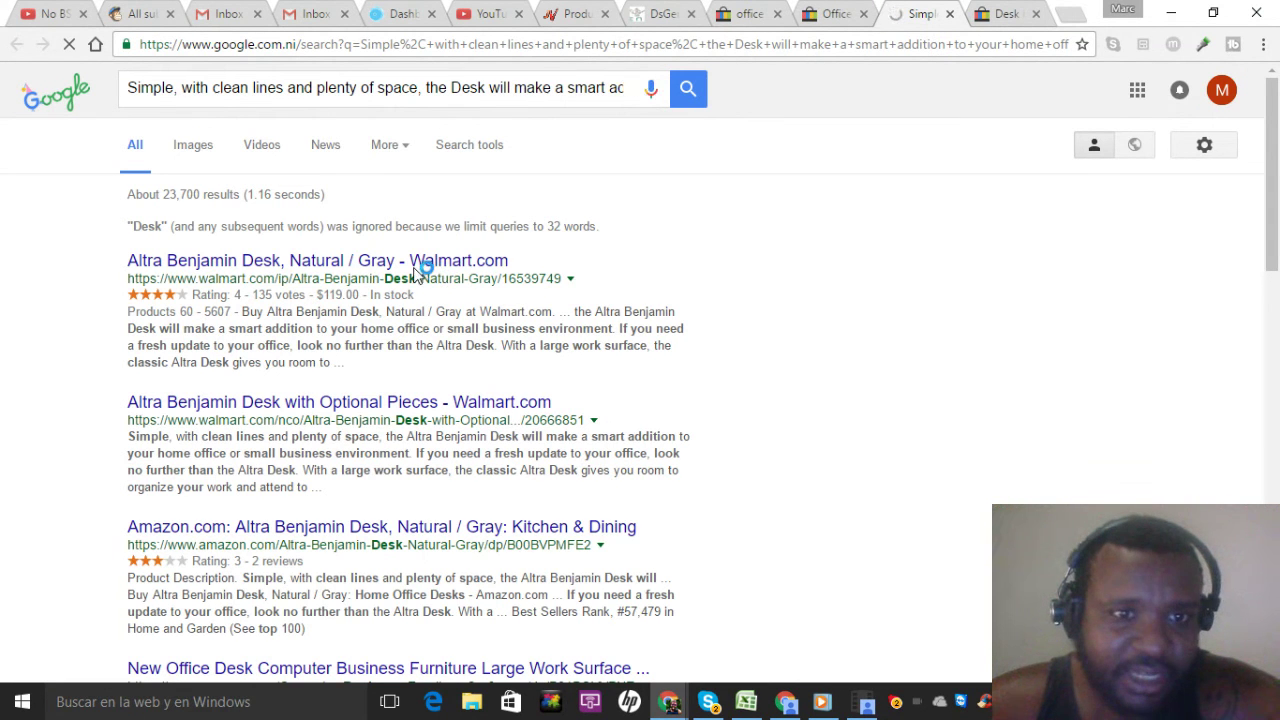
Step: Return to the Office Computer Desk Executive listing and check its price, sales and seller information
left_click(835, 15)
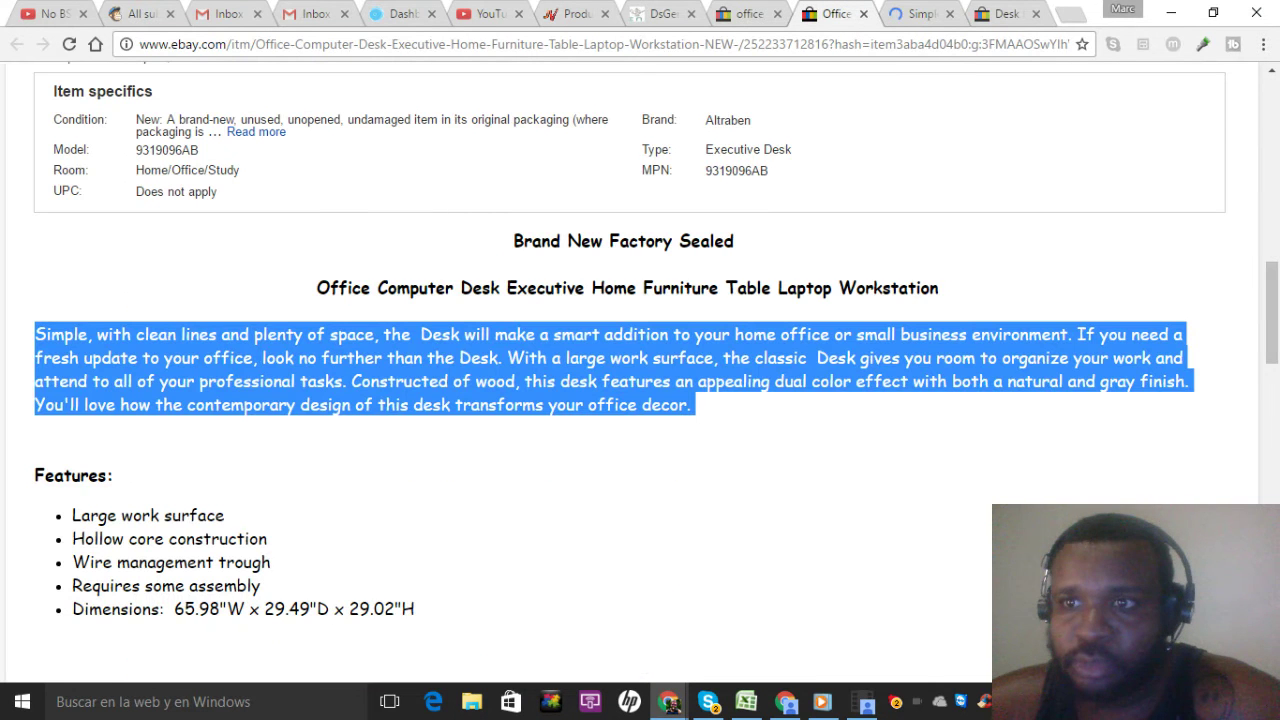
left_click(1272, 113)
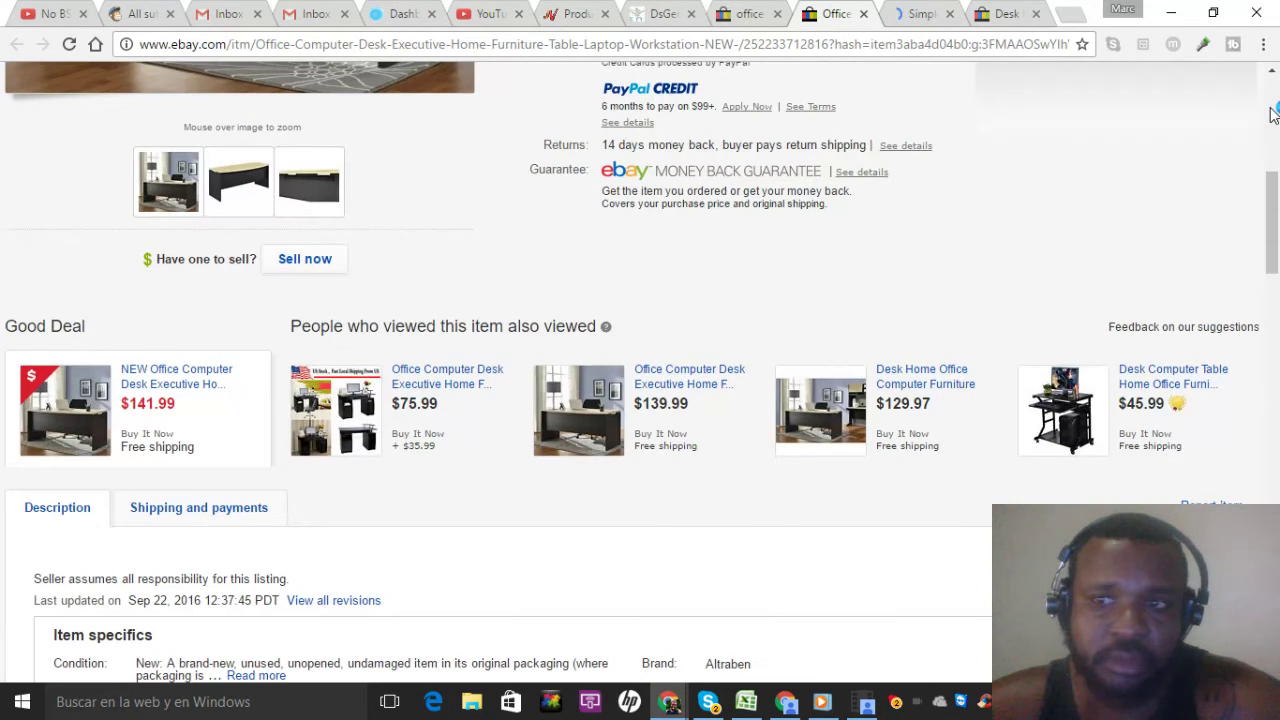
left_click(1272, 113)
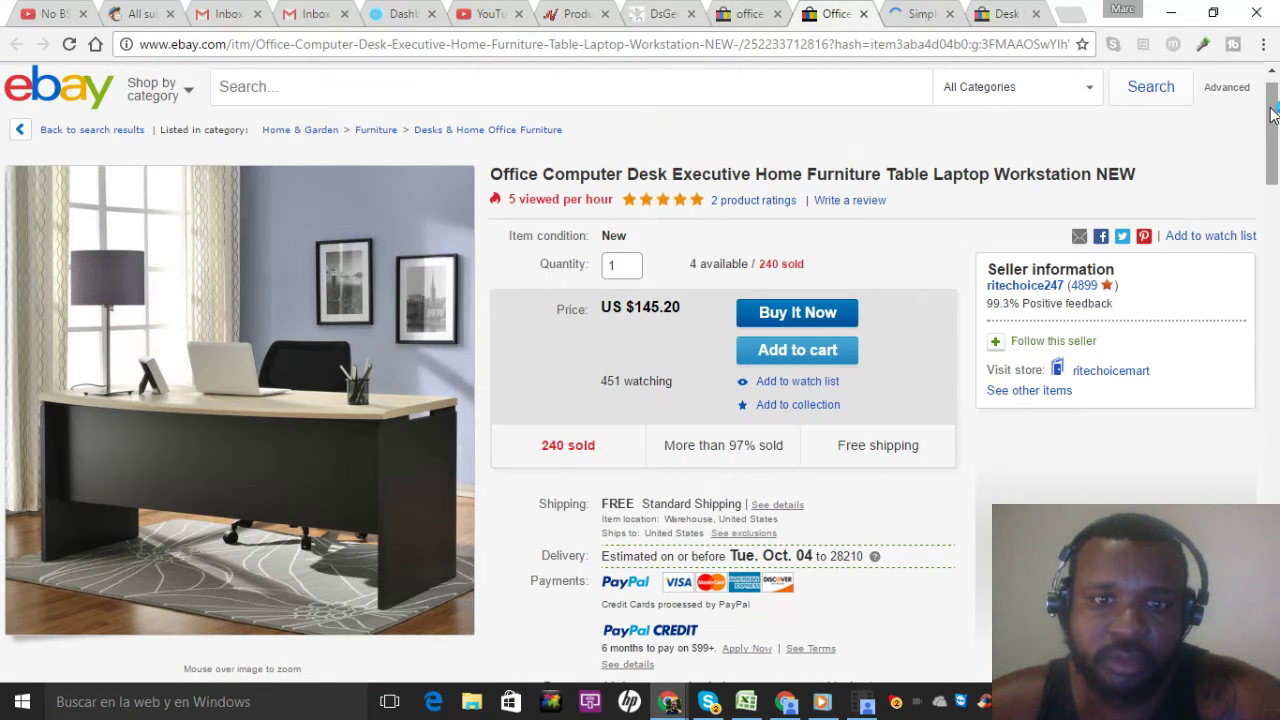
left_click(1072, 16)
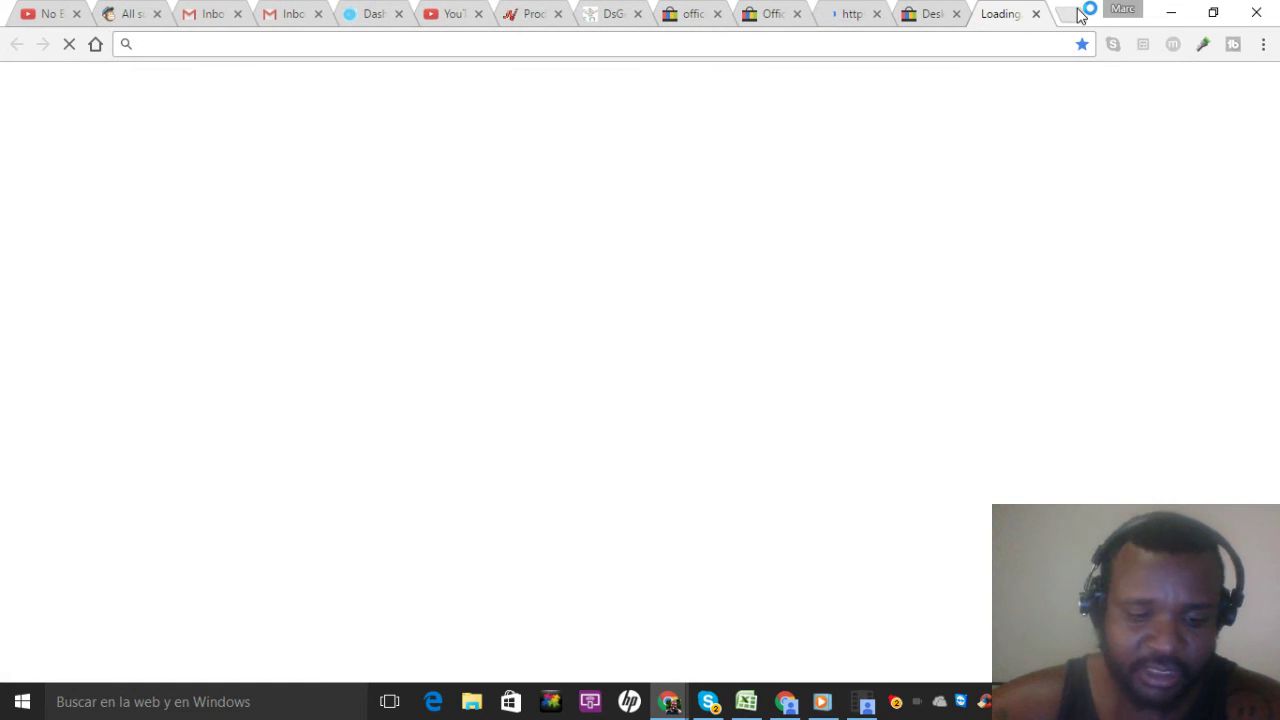
type("calc")
key("Down")
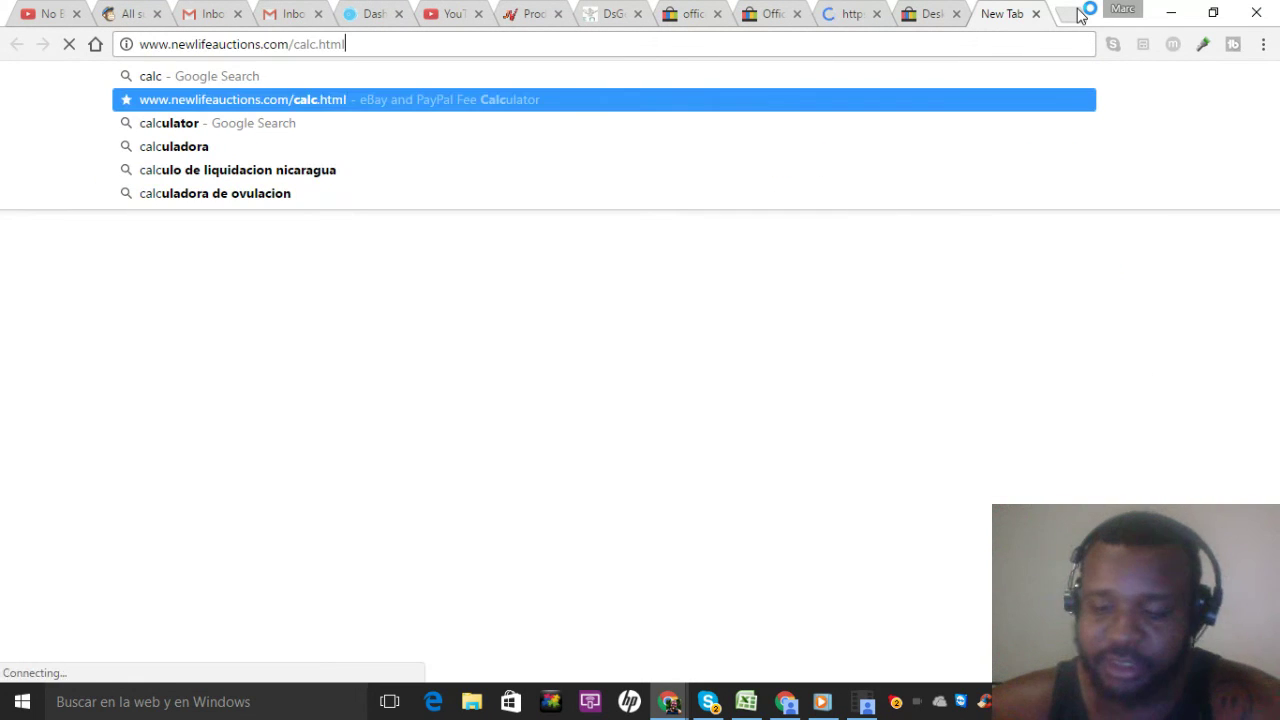
key("Return")
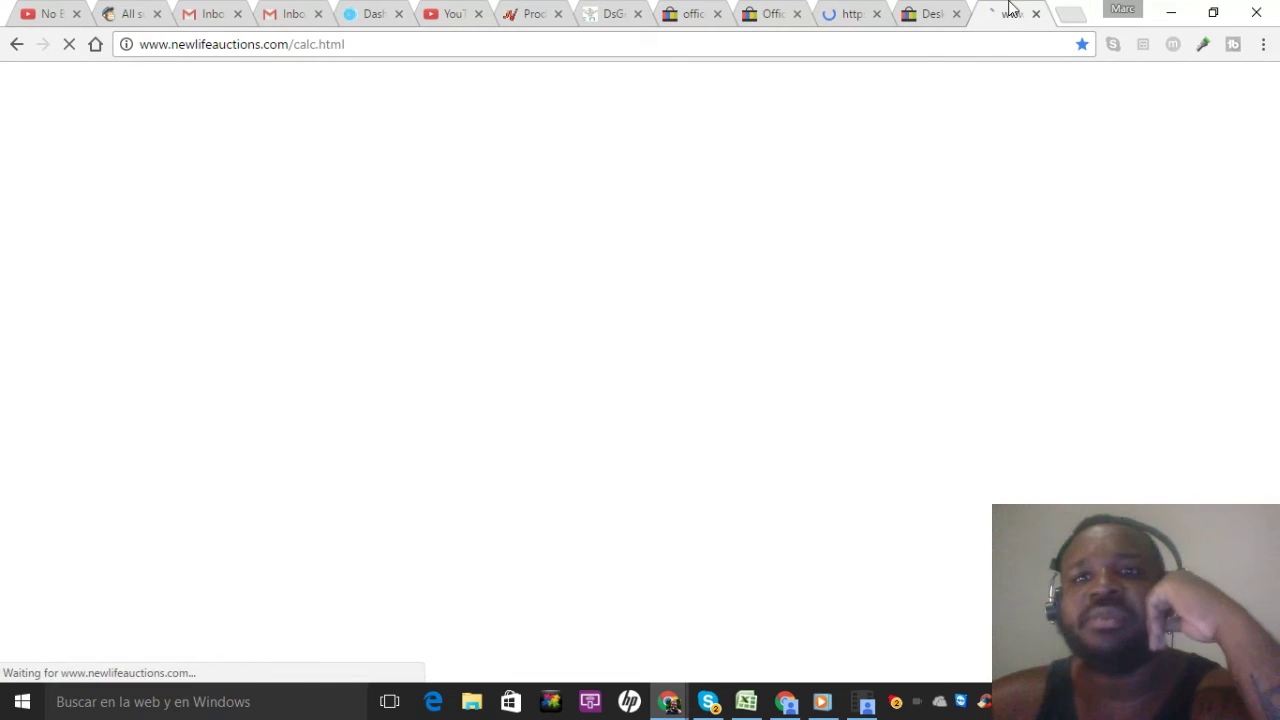
Step: Compare the eBay listing's price, photo and description with the Altra Benjamin Desk product page on Walmart
left_click(770, 12)
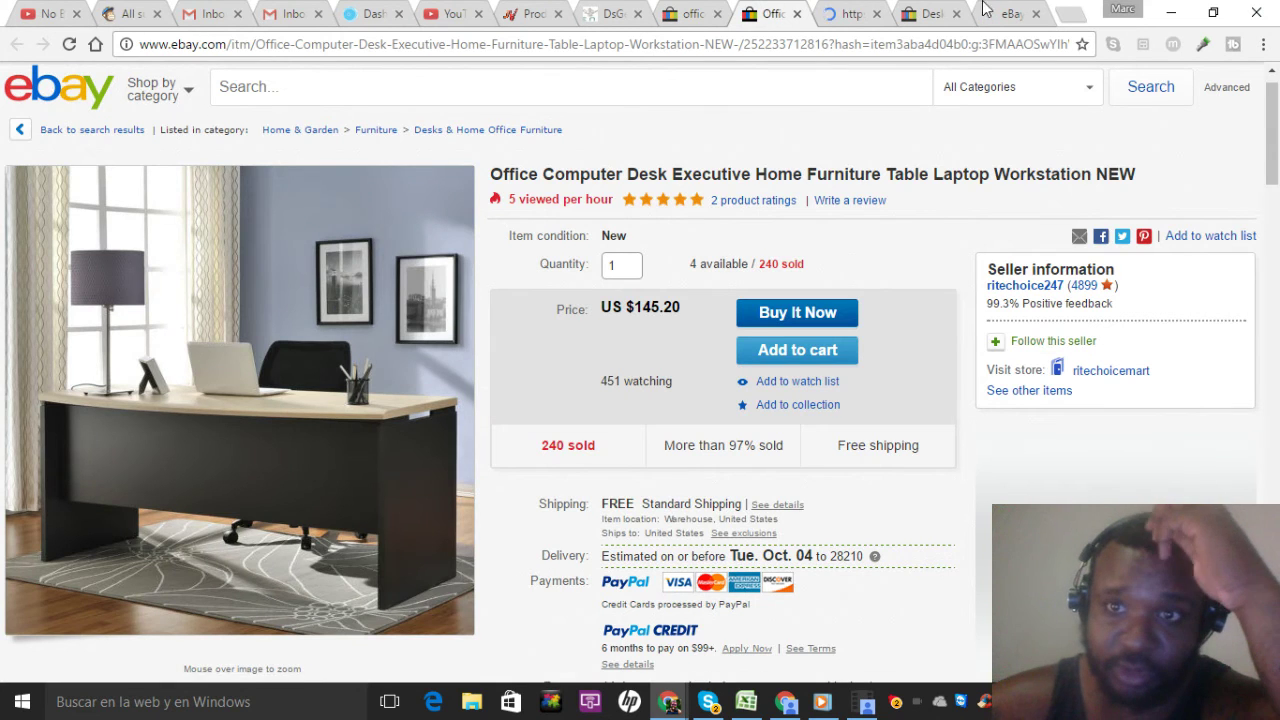
left_click(835, 12)
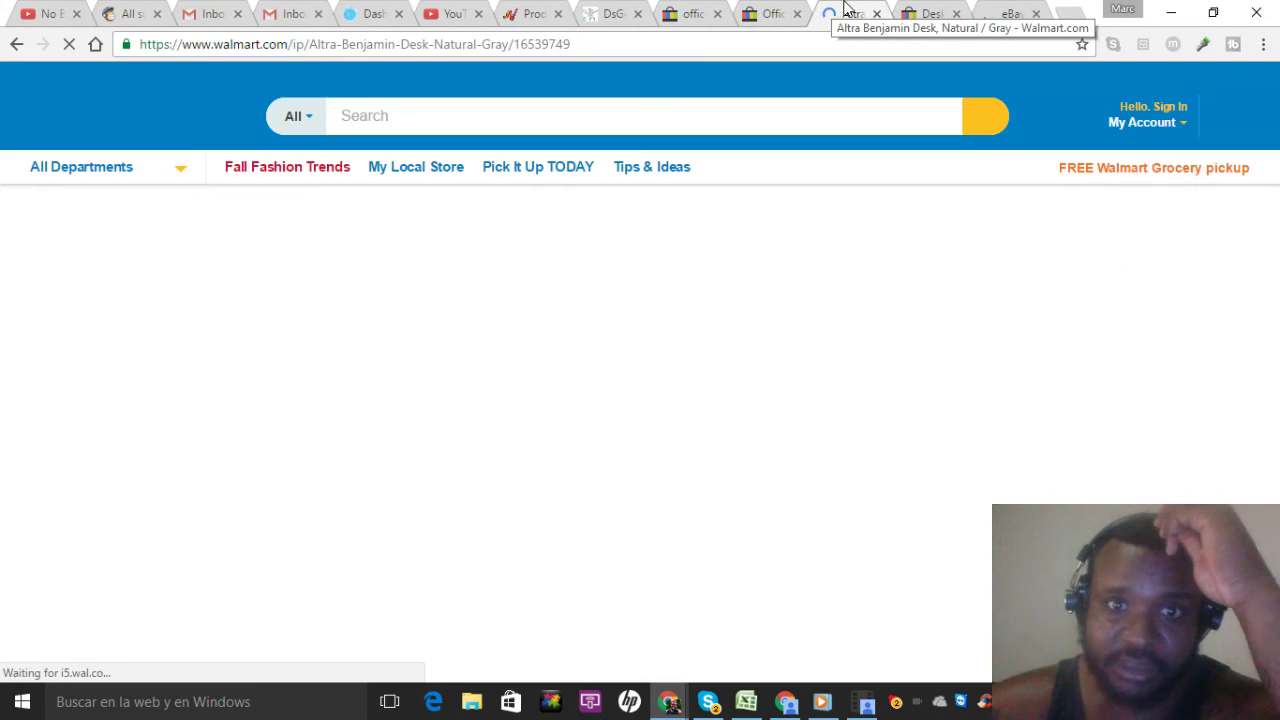
left_click(1007, 12)
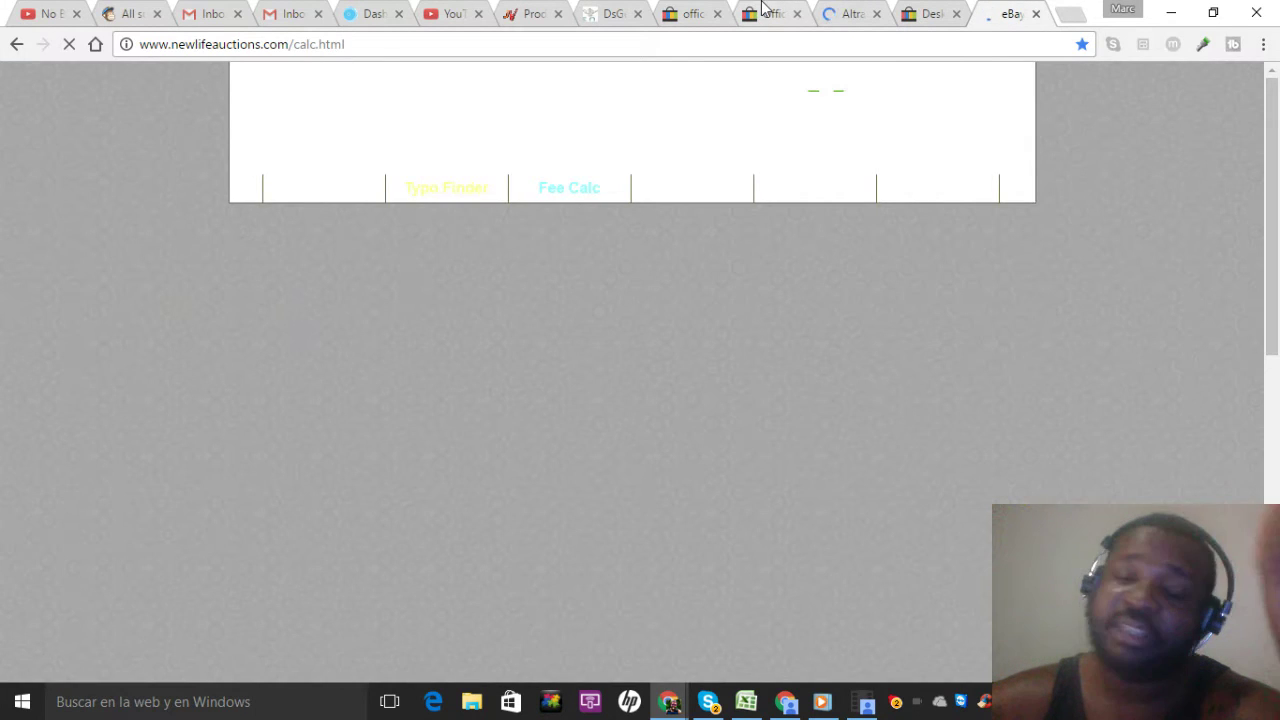
left_click(765, 12)
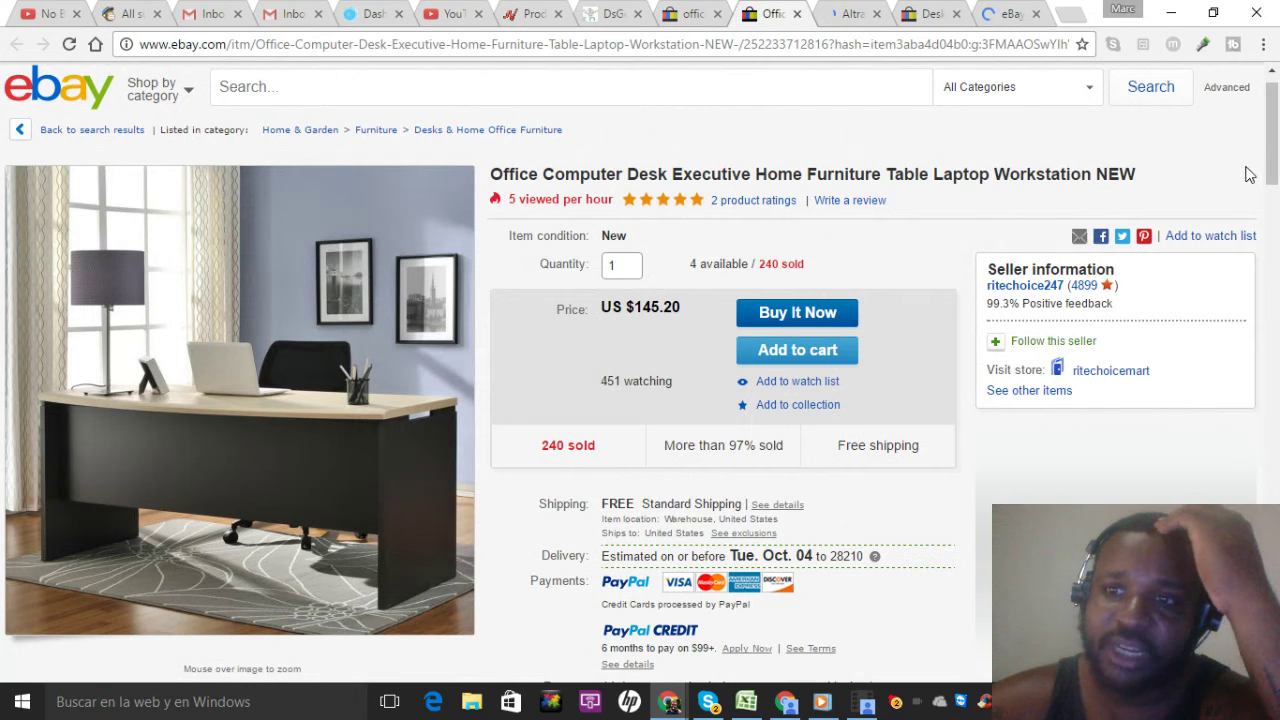
left_click_drag(1274, 140, 1274, 292)
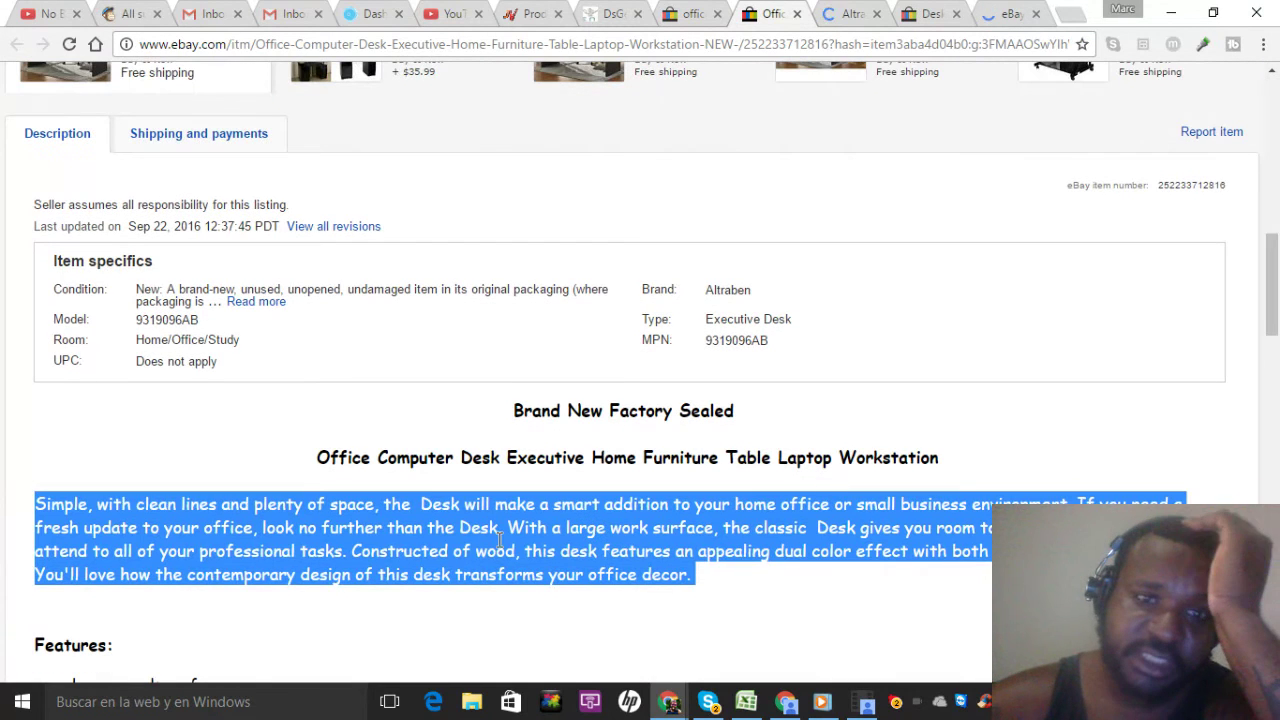
left_click(840, 10)
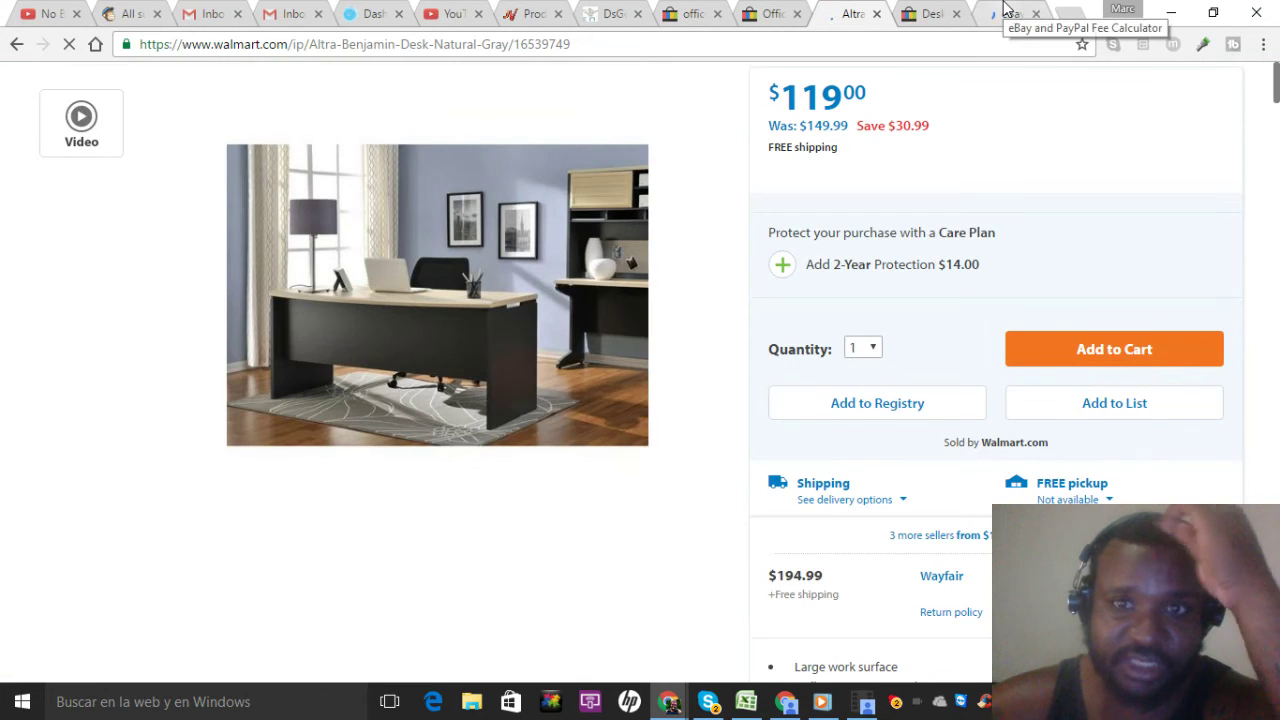
Step: In the fee calculator, choose the Store listing format and calculate the profit for an item cost of 119 and a BIN price of 145
left_click(1007, 12)
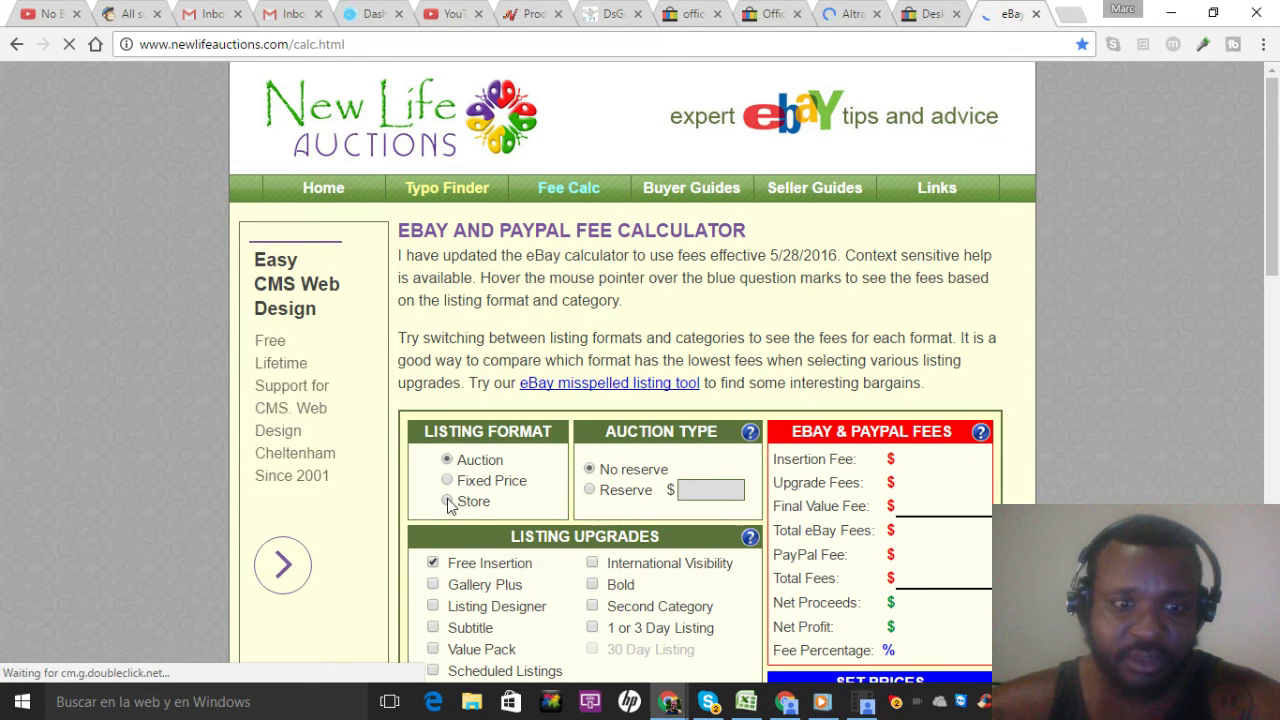
left_click(447, 500)
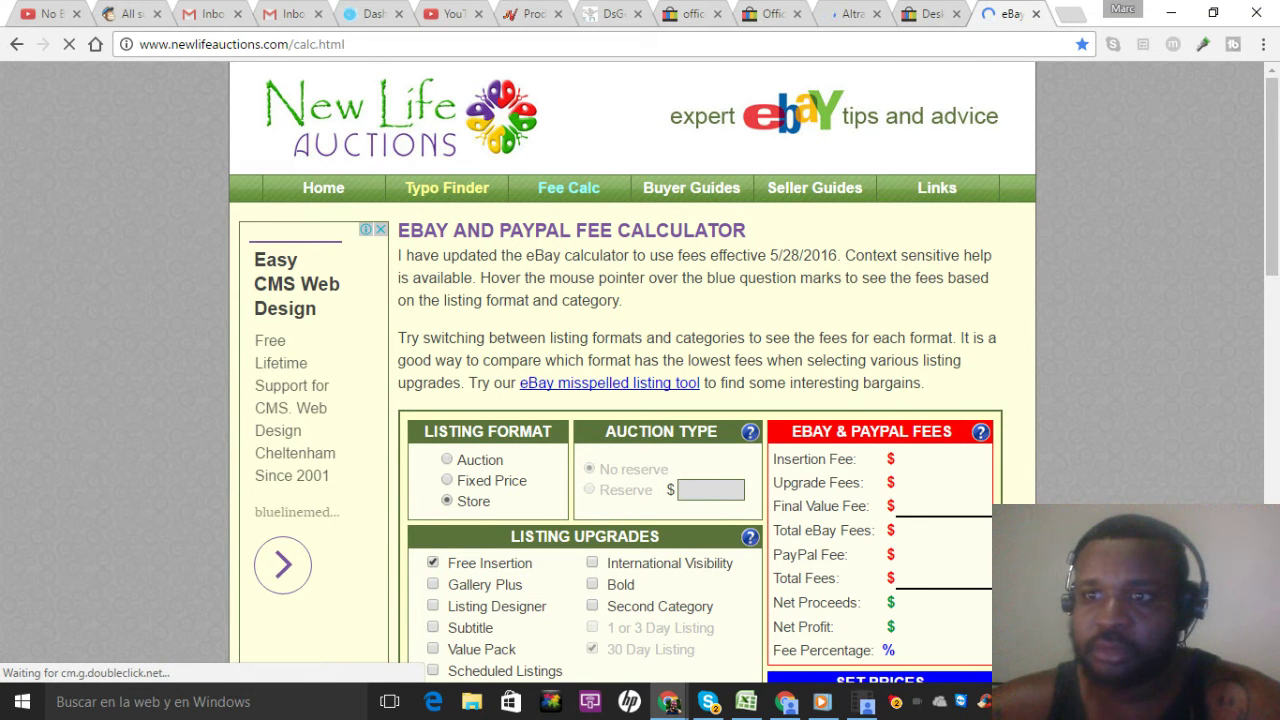
scroll(1266, 235, "down", 2)
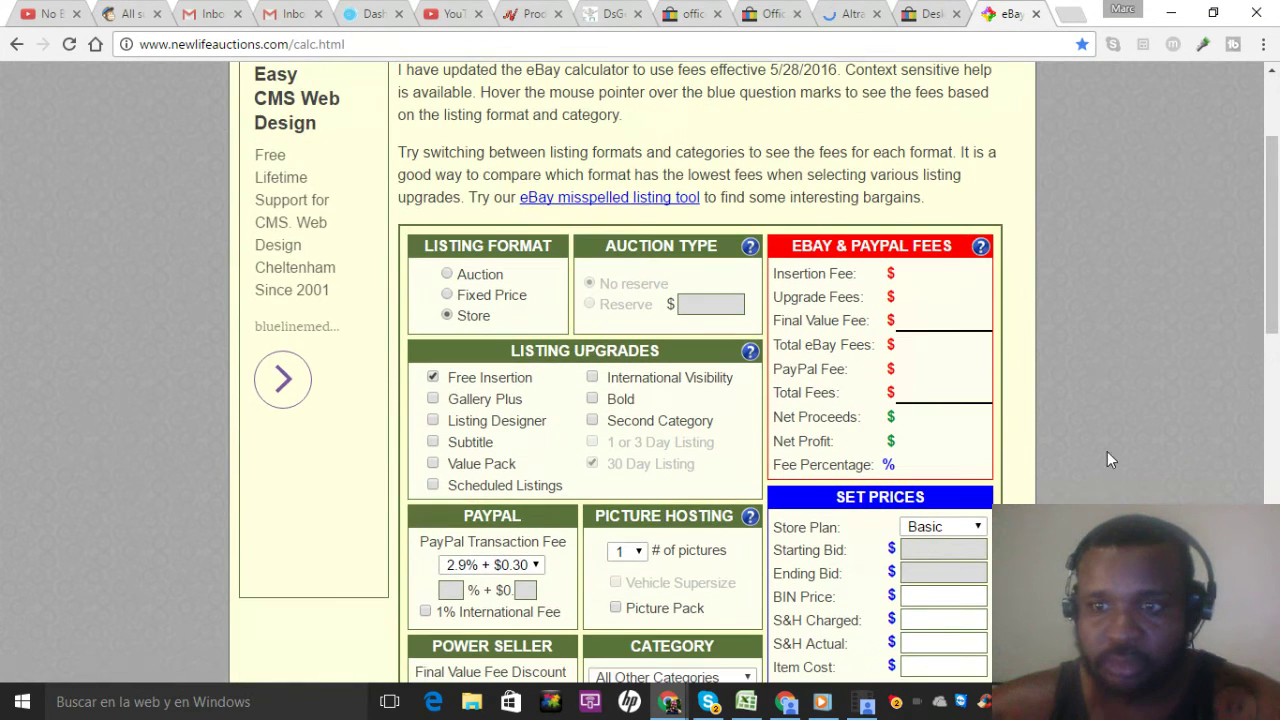
scroll(1272, 368, "down", 2)
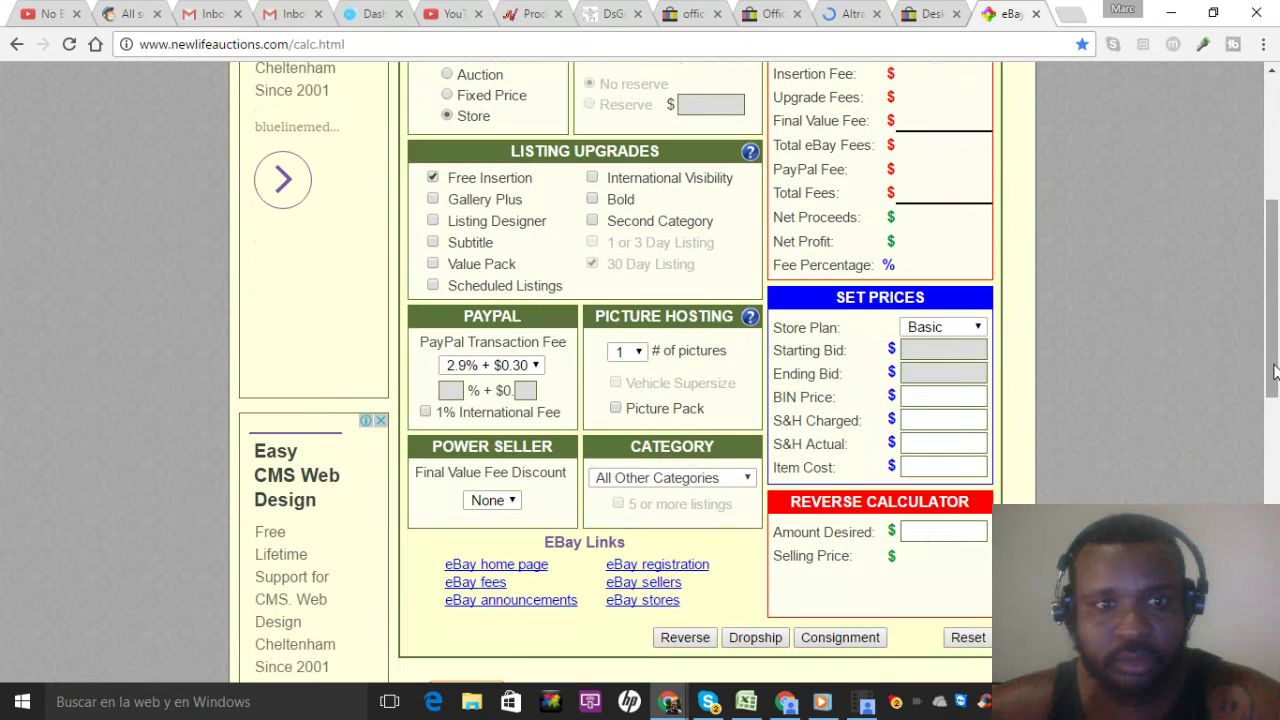
left_click(923, 461)
type("119")
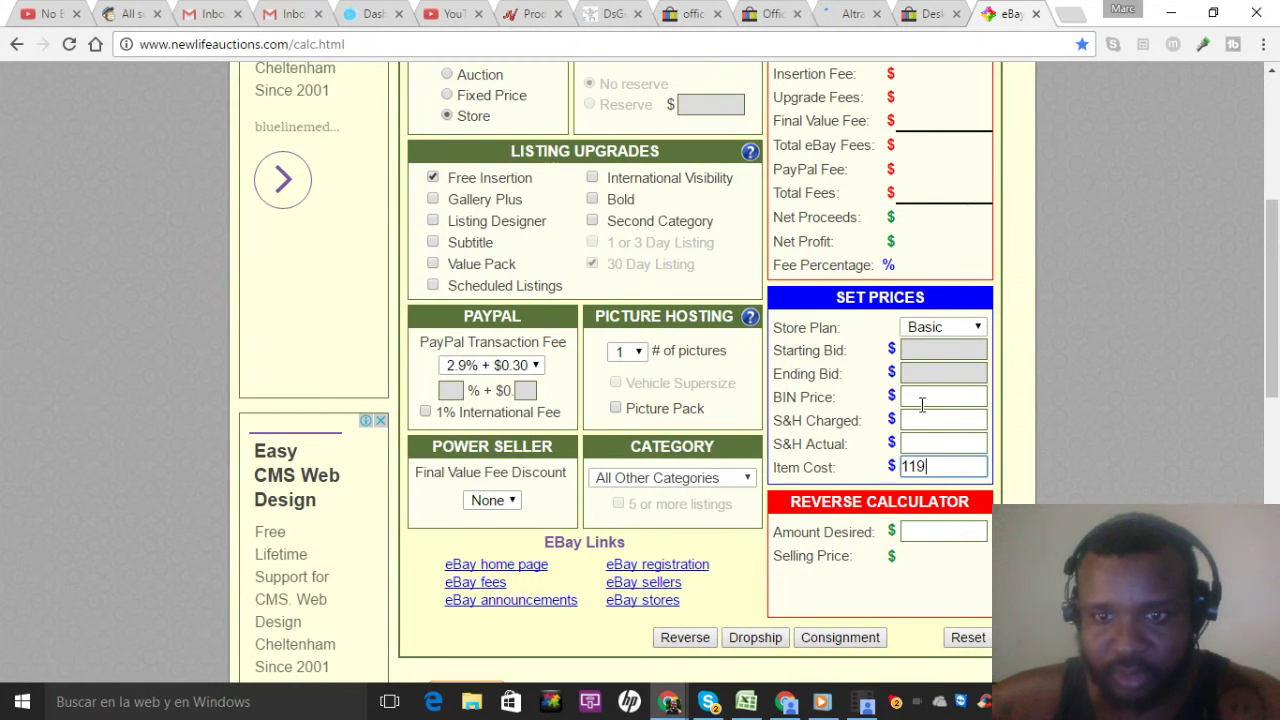
left_click(922, 401)
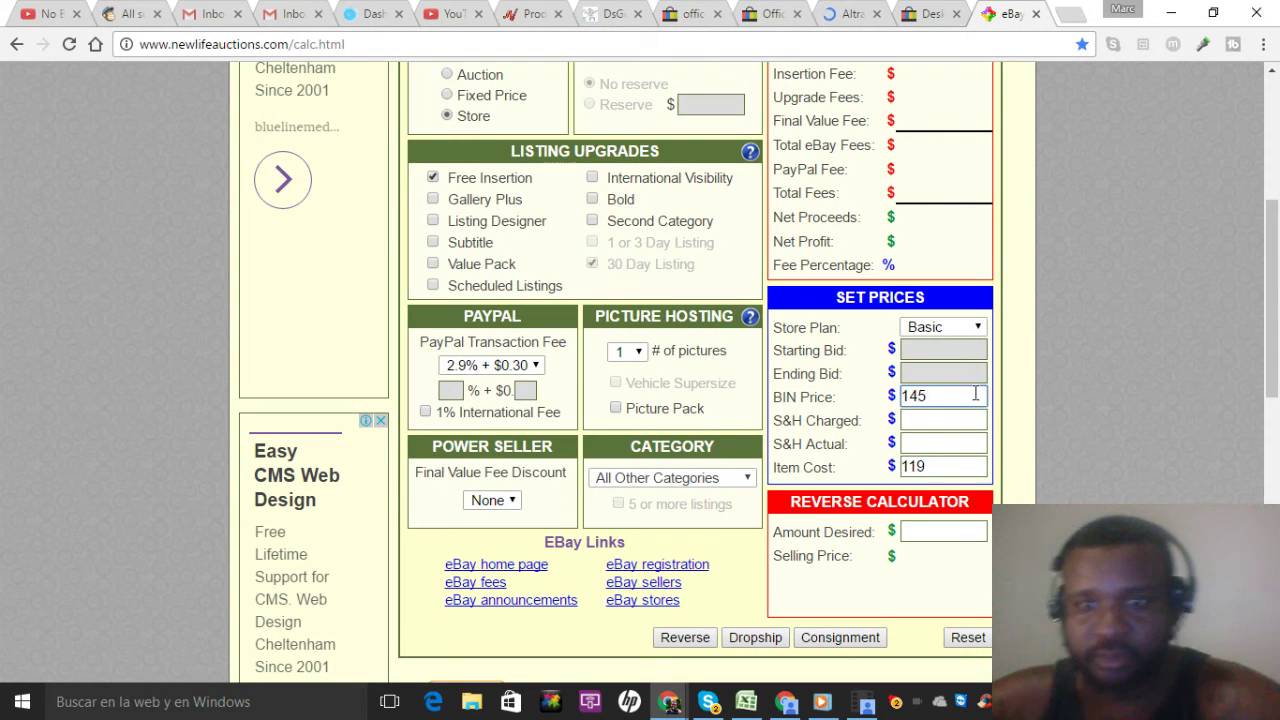
left_click(1068, 384)
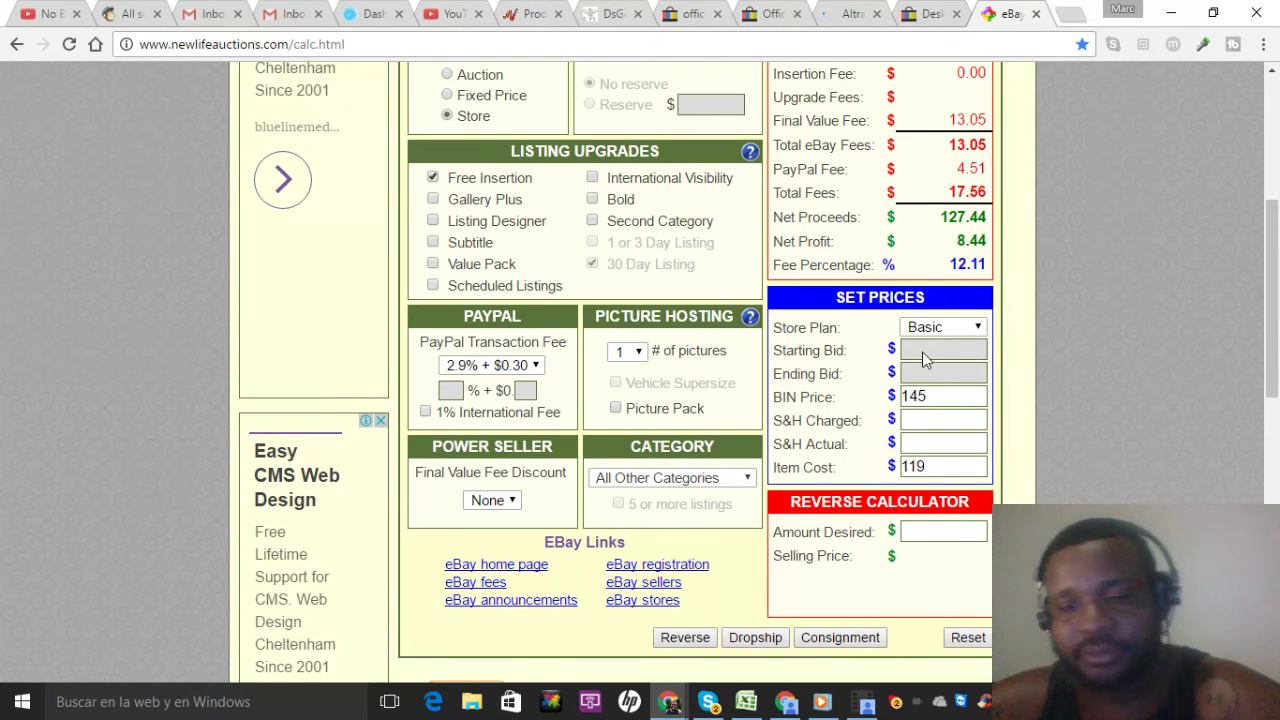
Step: Change the BIN price to 144.67 and recalculate the fees and profit
left_click(932, 398)
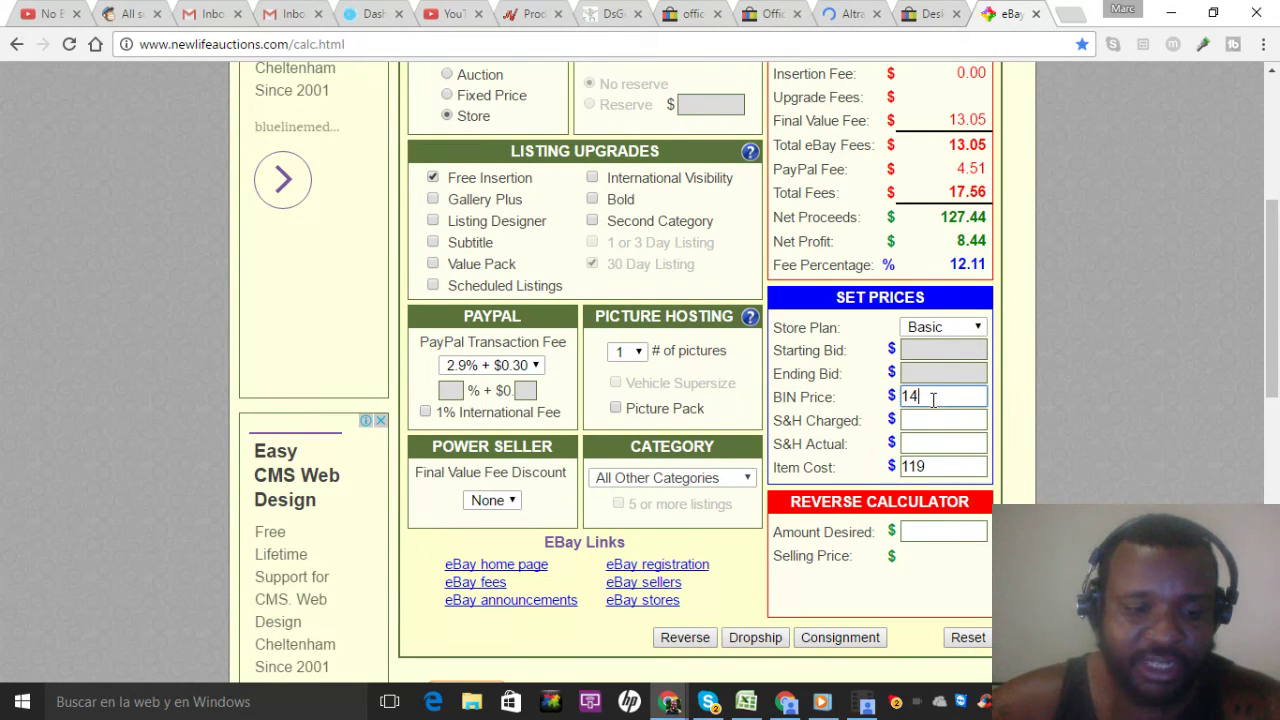
type(".67")
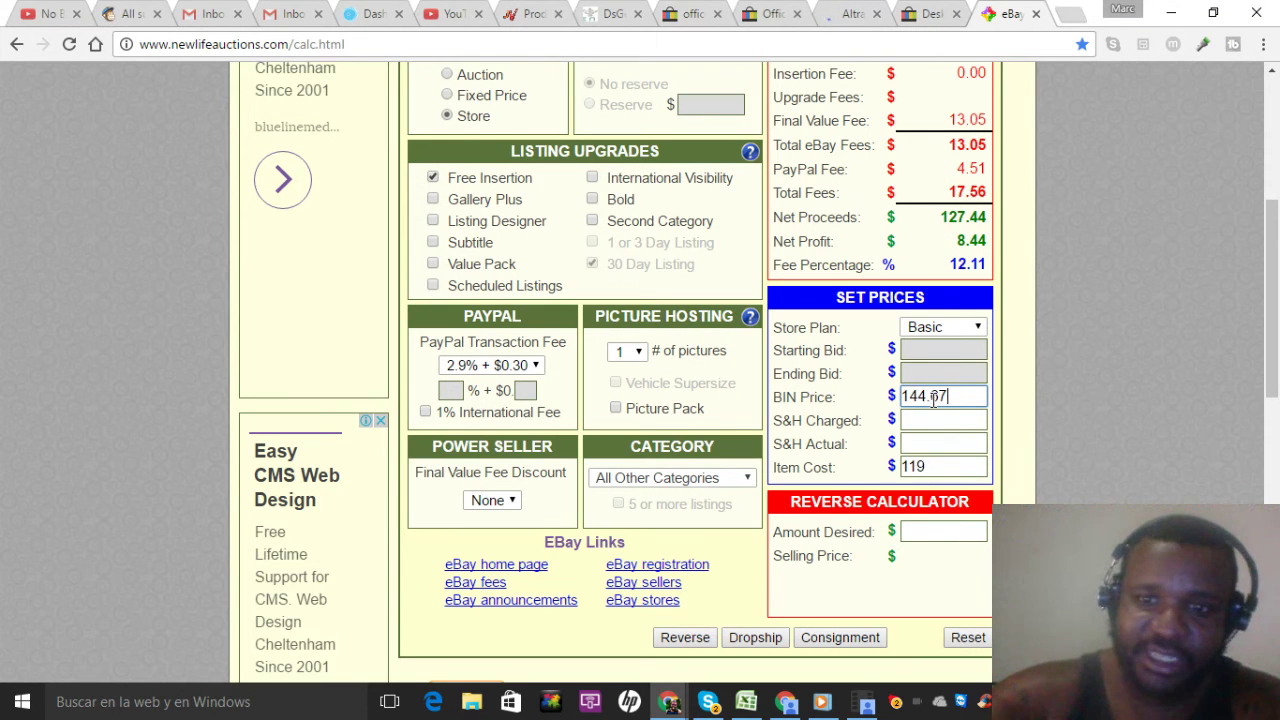
left_click(940, 462)
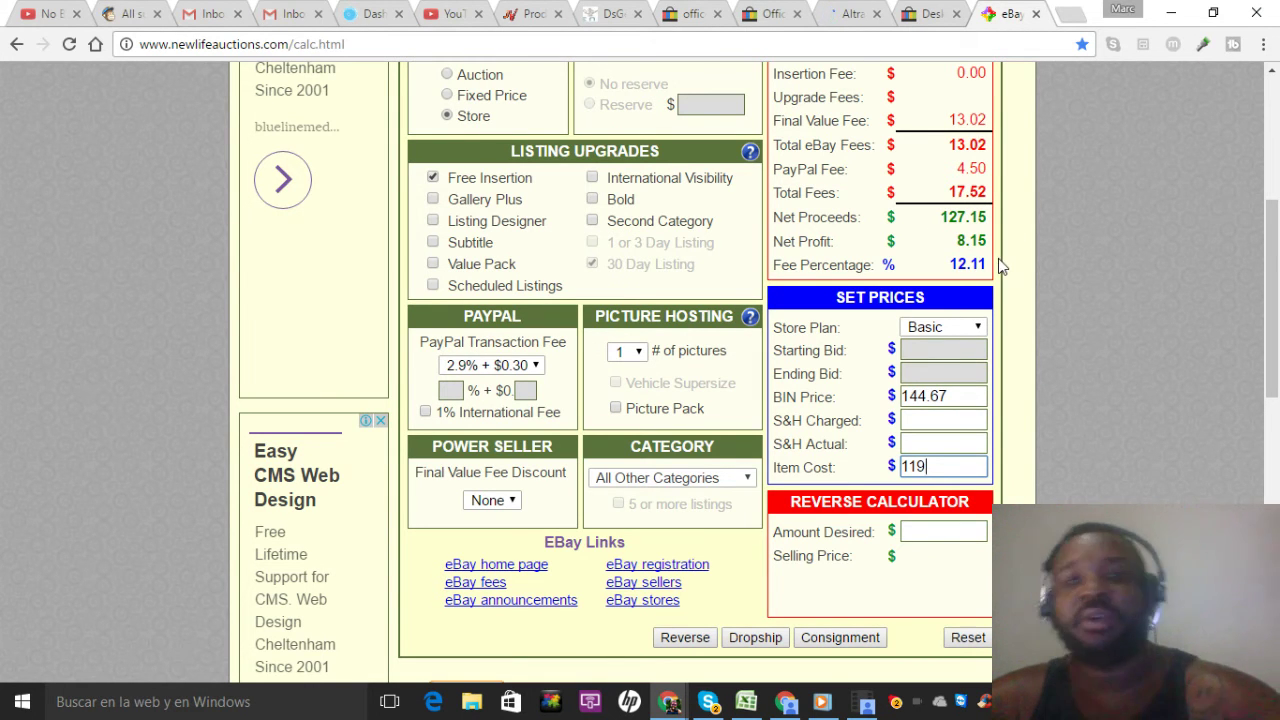
Step: Return to the Office Computer Desk Executive listing on eBay and copy its full title
left_click(858, 10)
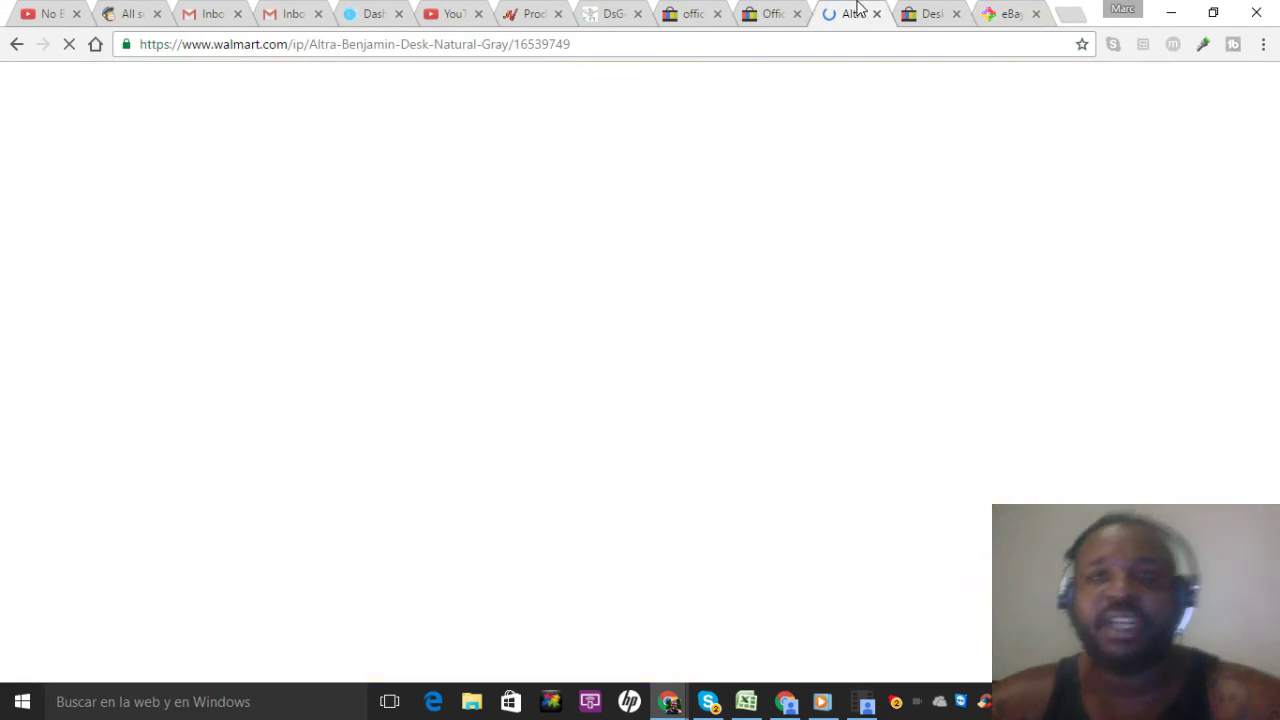
left_click(778, 8)
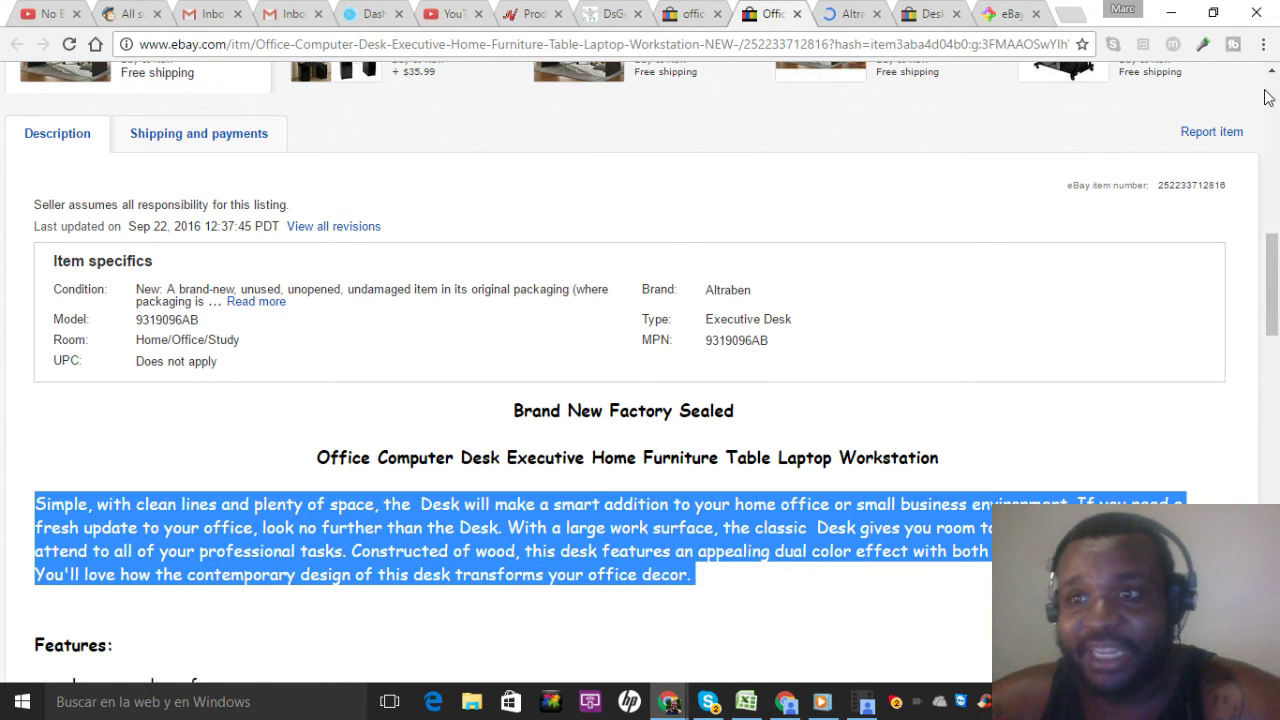
scroll(1266, 92, "up", 10)
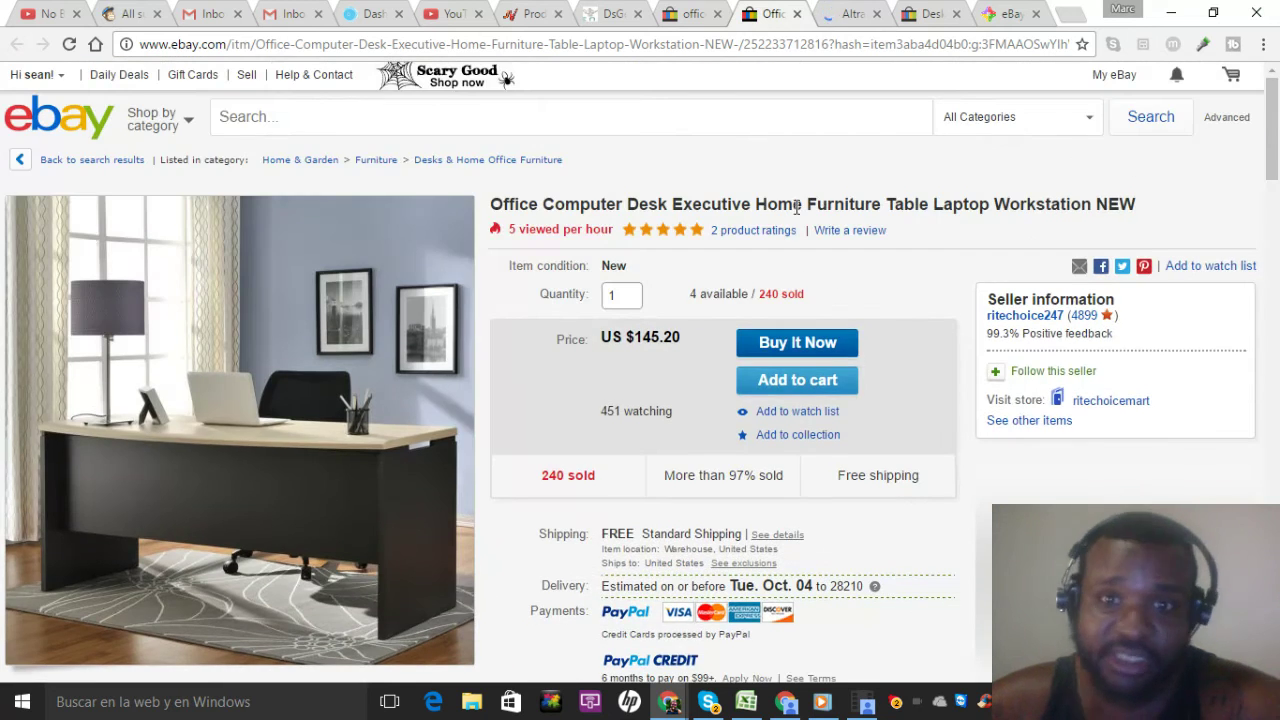
triple_click(797, 207)
right_click(805, 203)
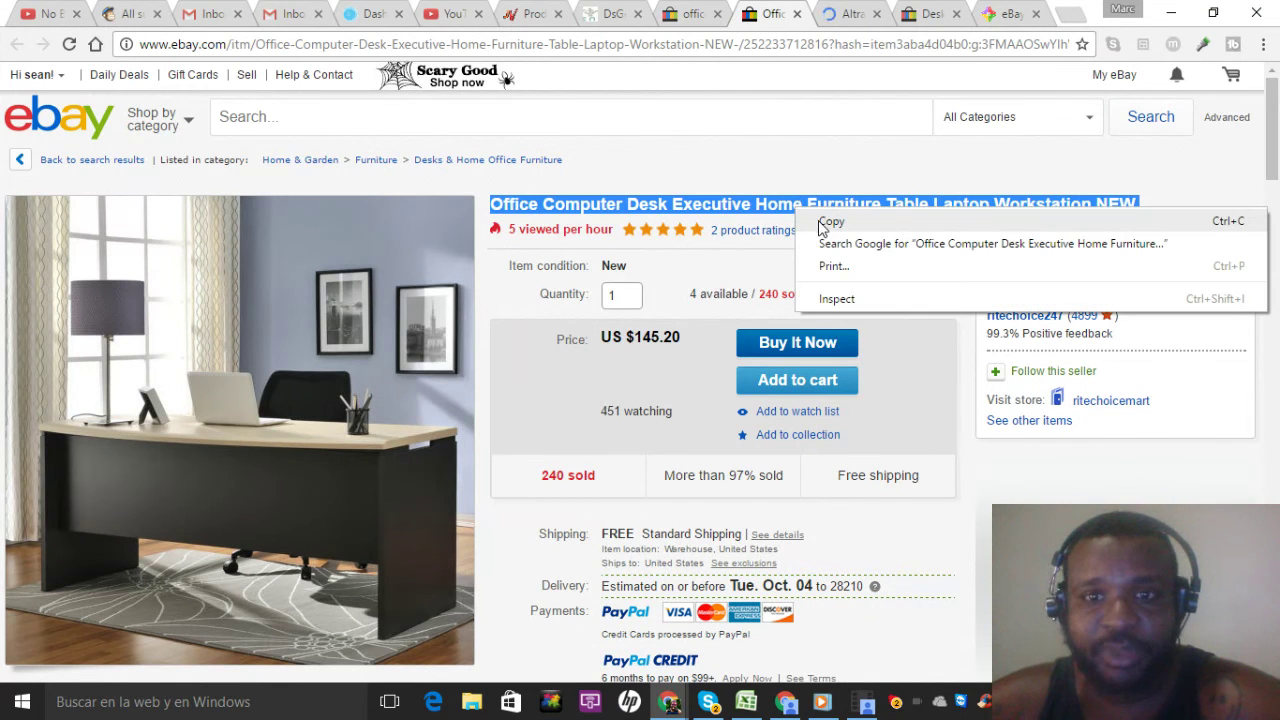
left_click(823, 220)
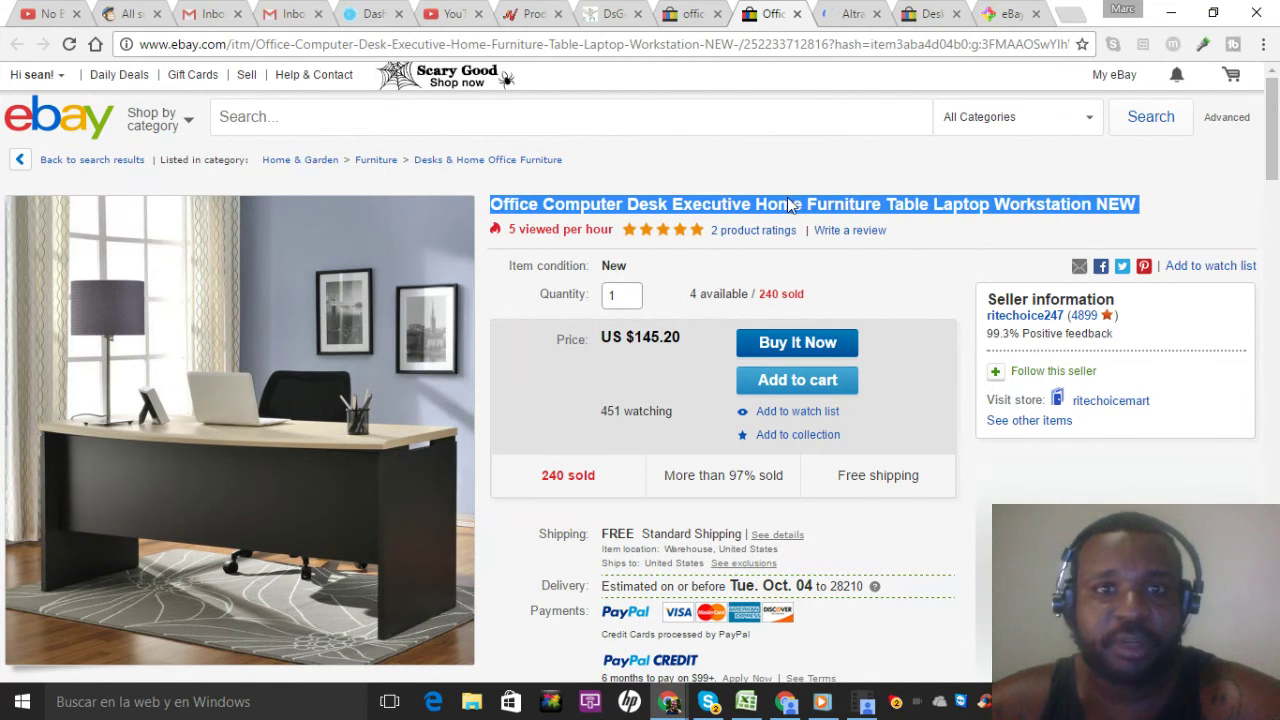
Step: Switch to DS Genie and search for sellers from the copied eBay title "Office Computer Desk Executive Home Furniture Table Laptop Workstation NEW"
left_click(371, 13)
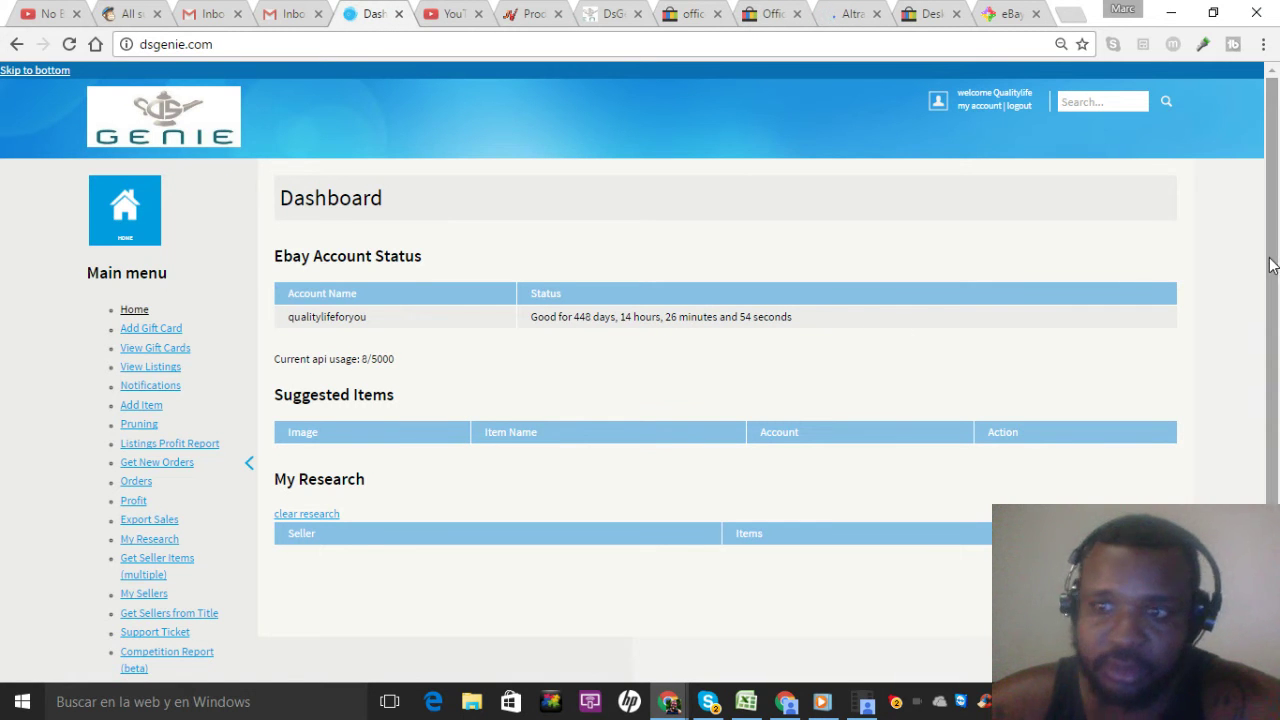
left_click_drag(1270, 265, 1275, 452)
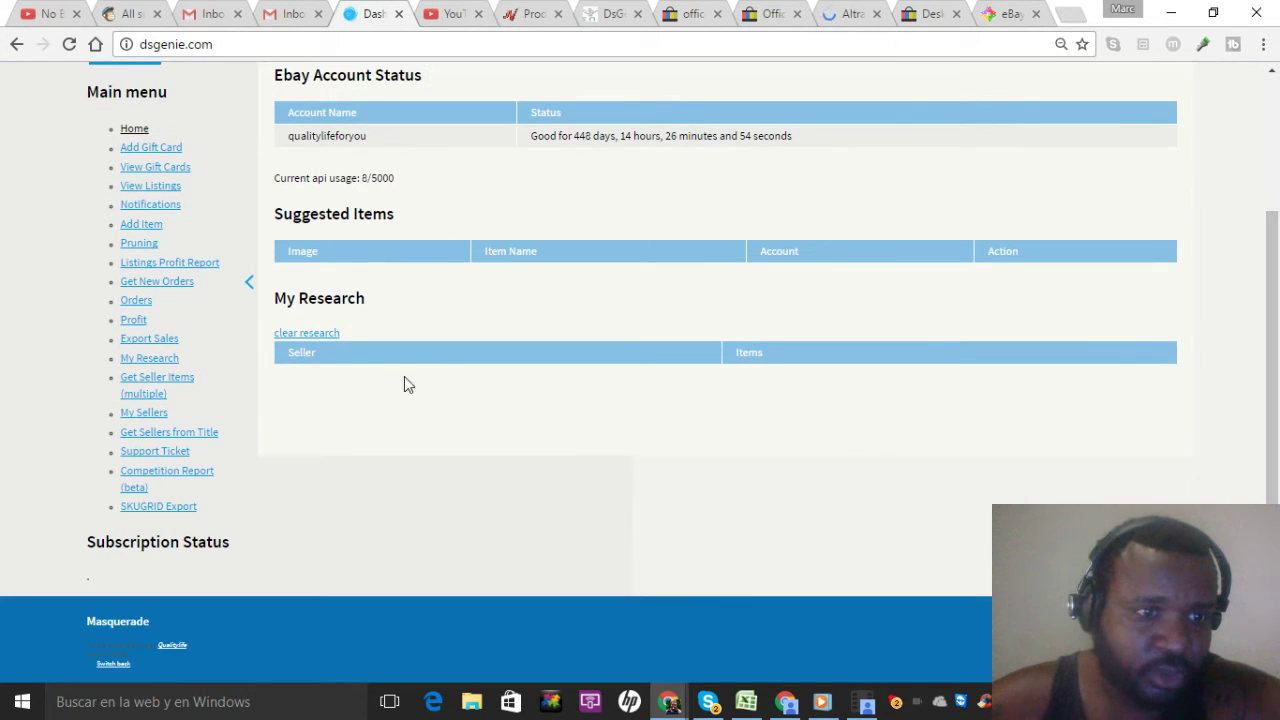
left_click(188, 438)
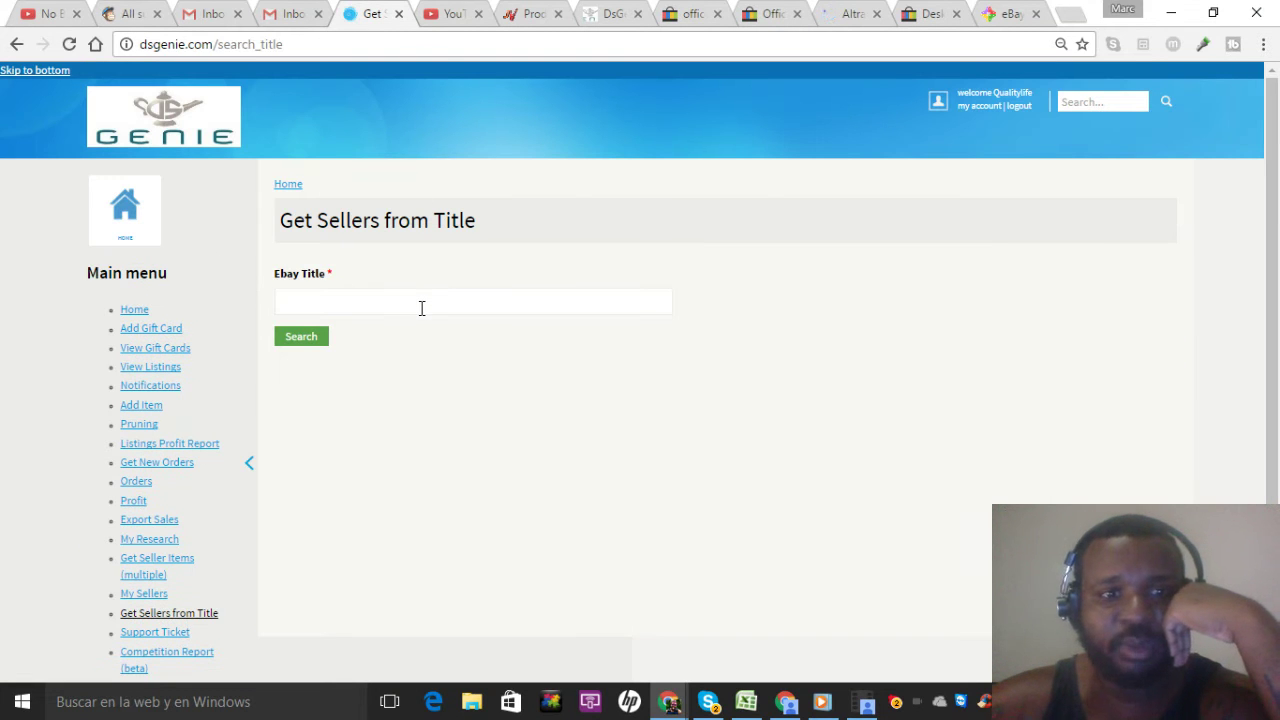
left_click(421, 308)
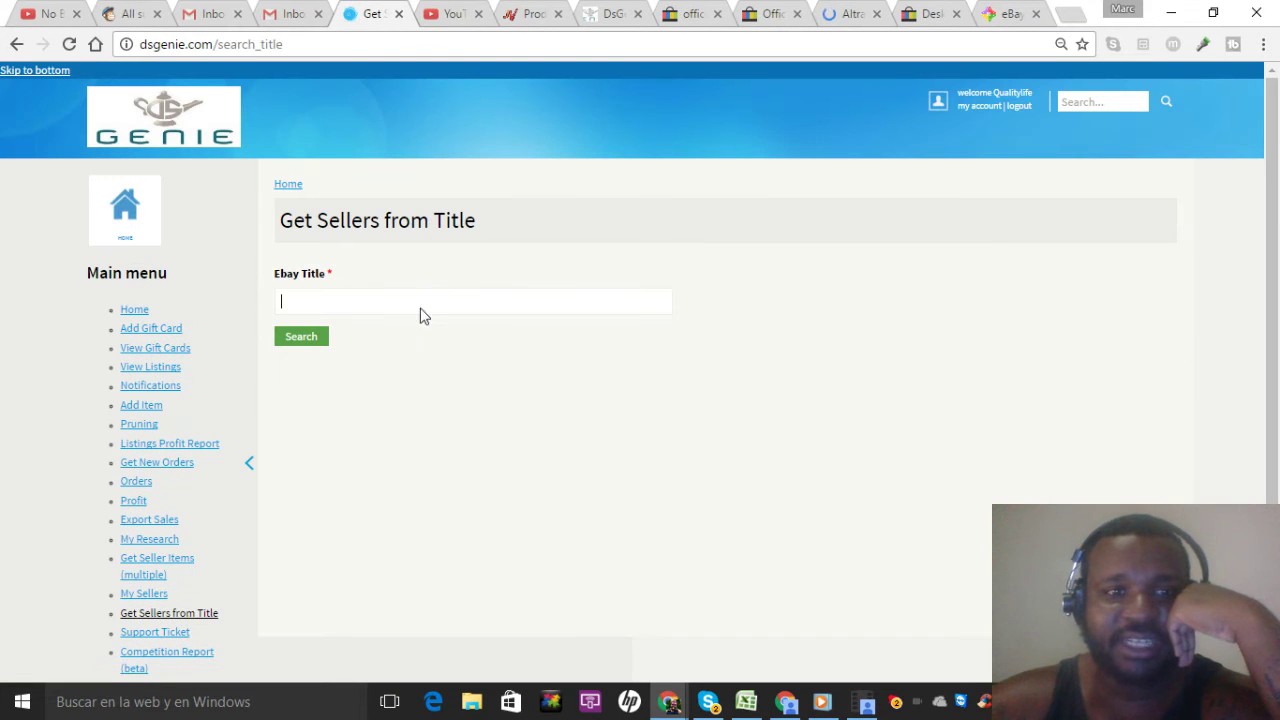
right_click(421, 308)
left_click(472, 423)
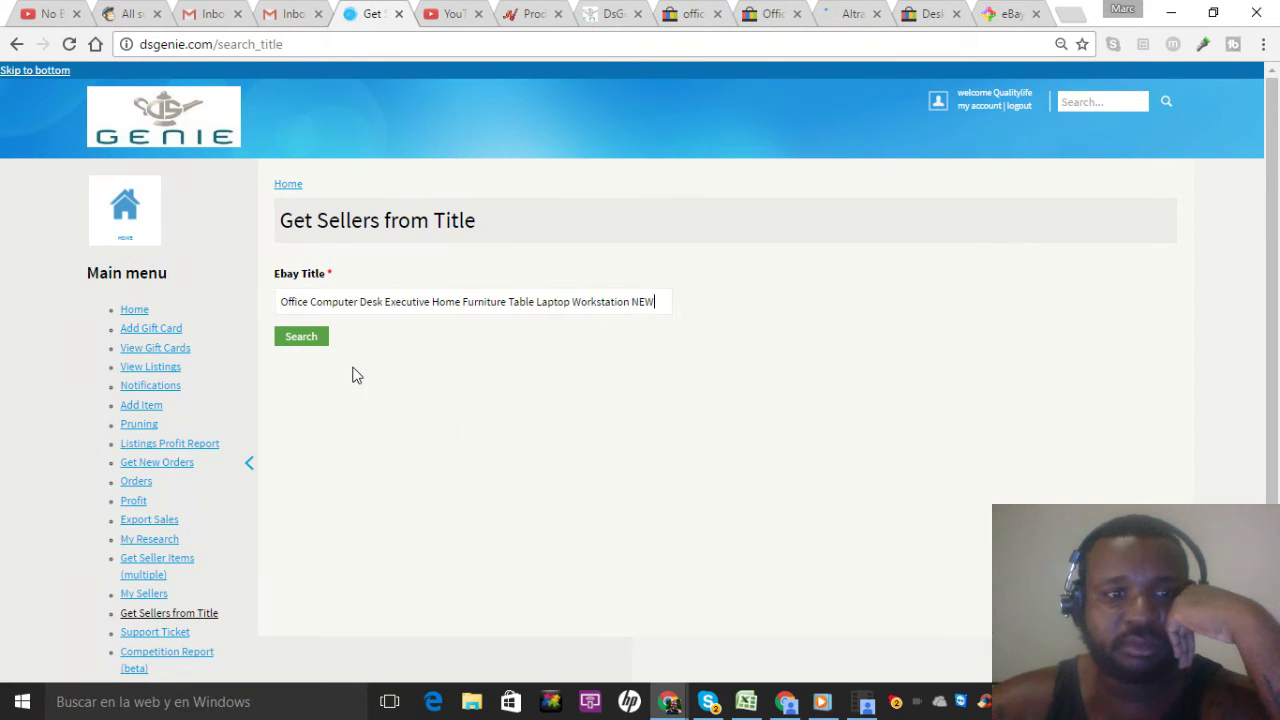
left_click(298, 341)
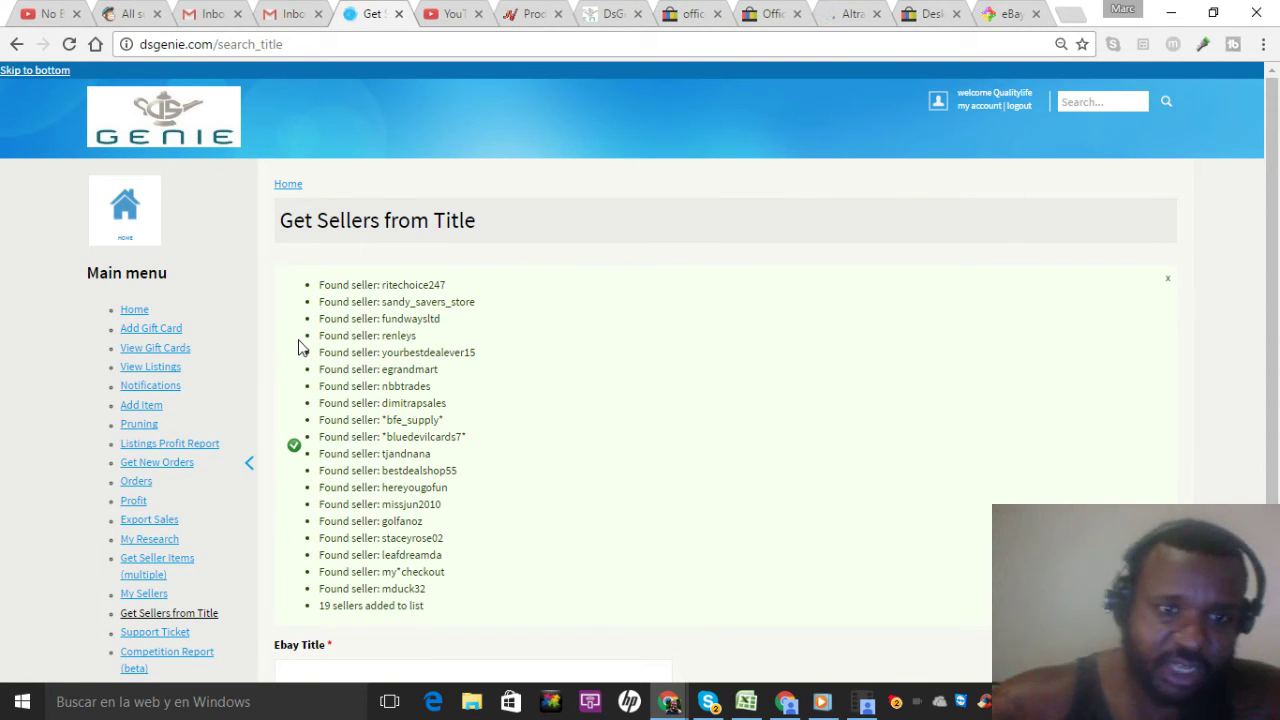
Step: Go through the first names in the list of sellers found for the desk title
double_click(401, 286)
double_click(415, 302)
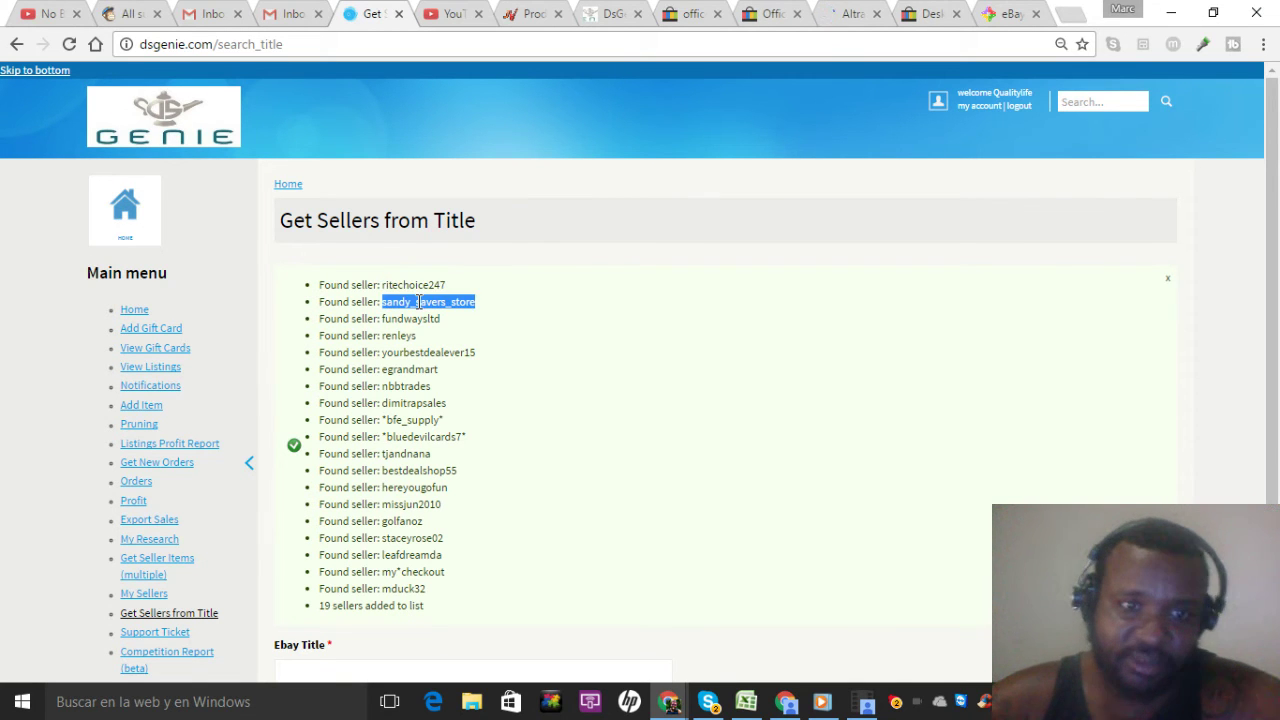
double_click(427, 320)
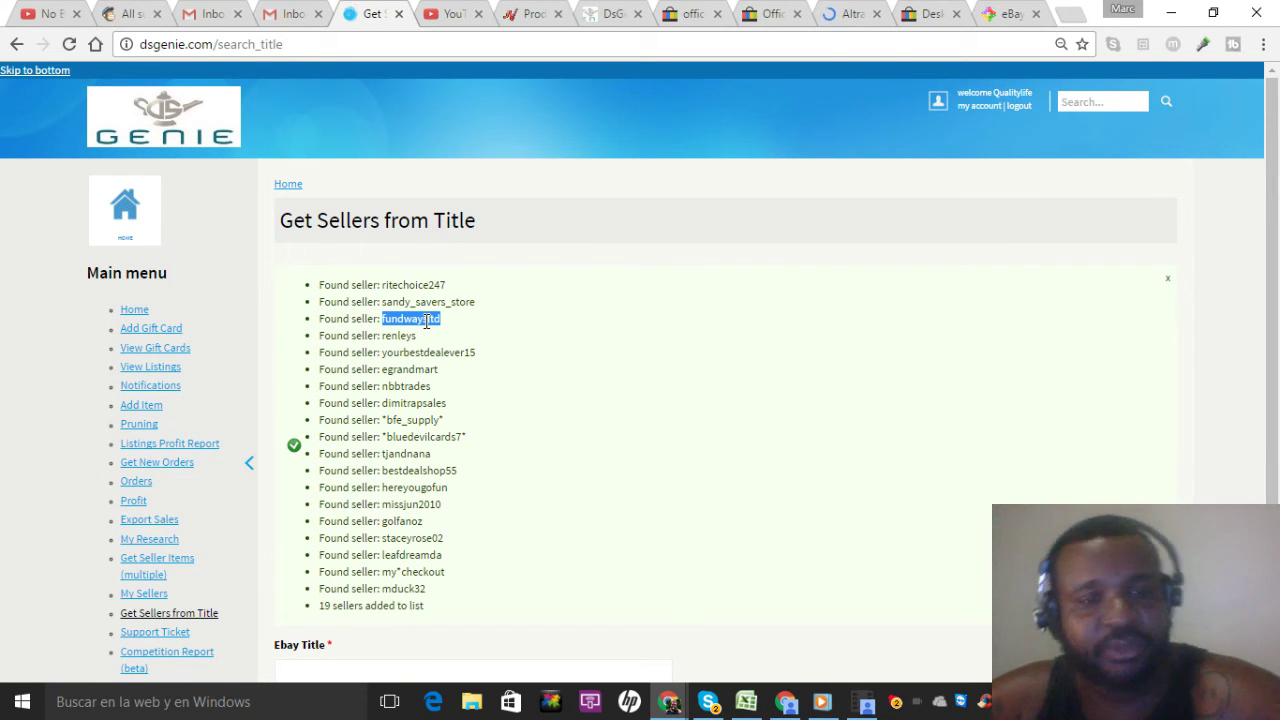
double_click(408, 336)
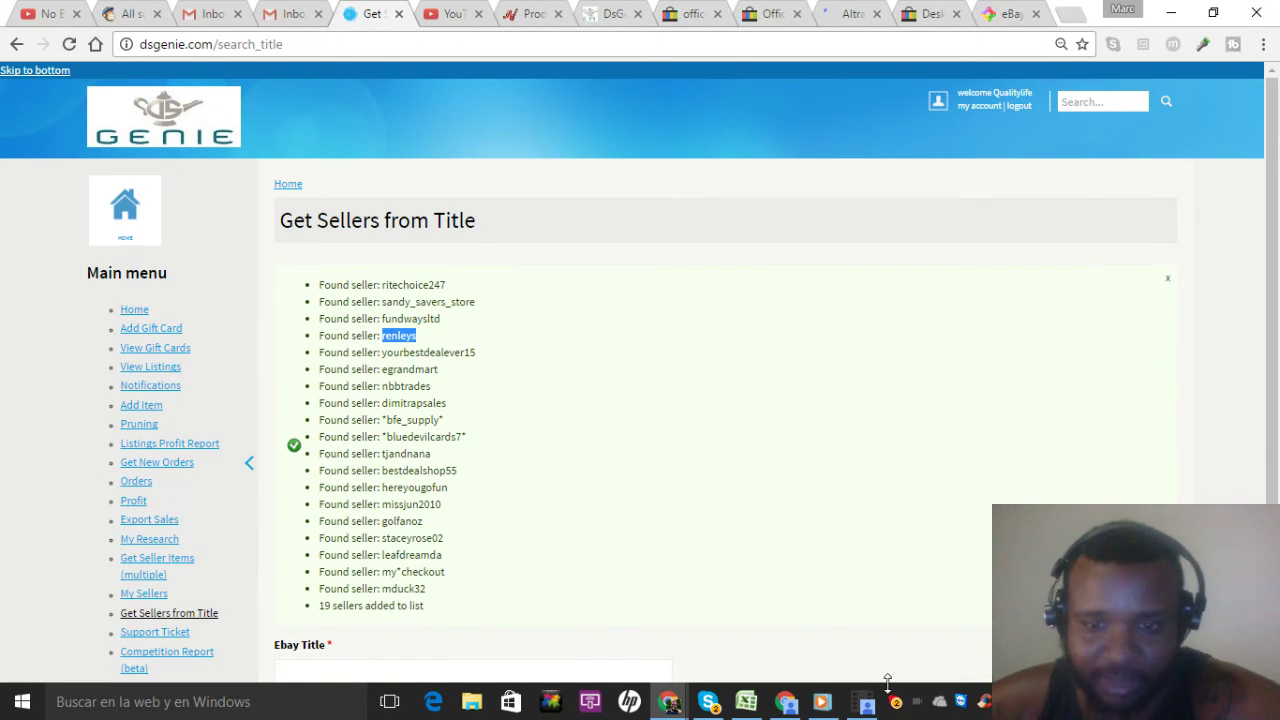
mouse_move(868, 706)
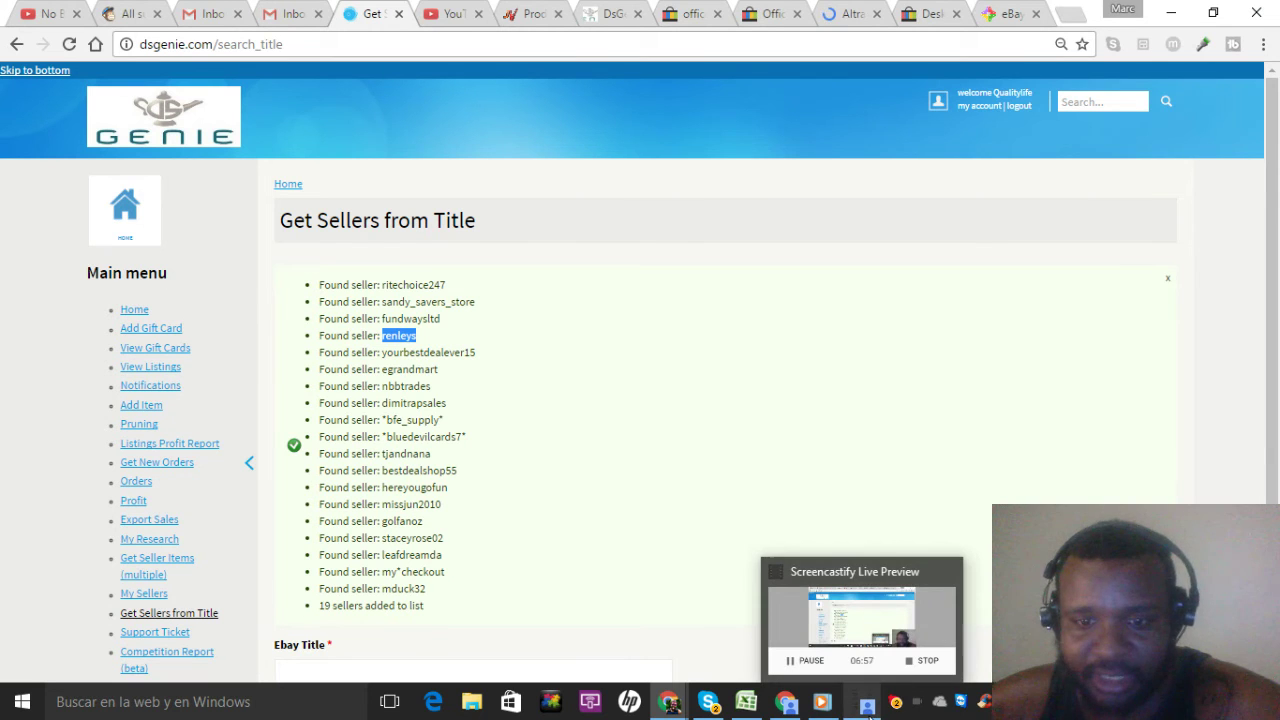
left_click(816, 397)
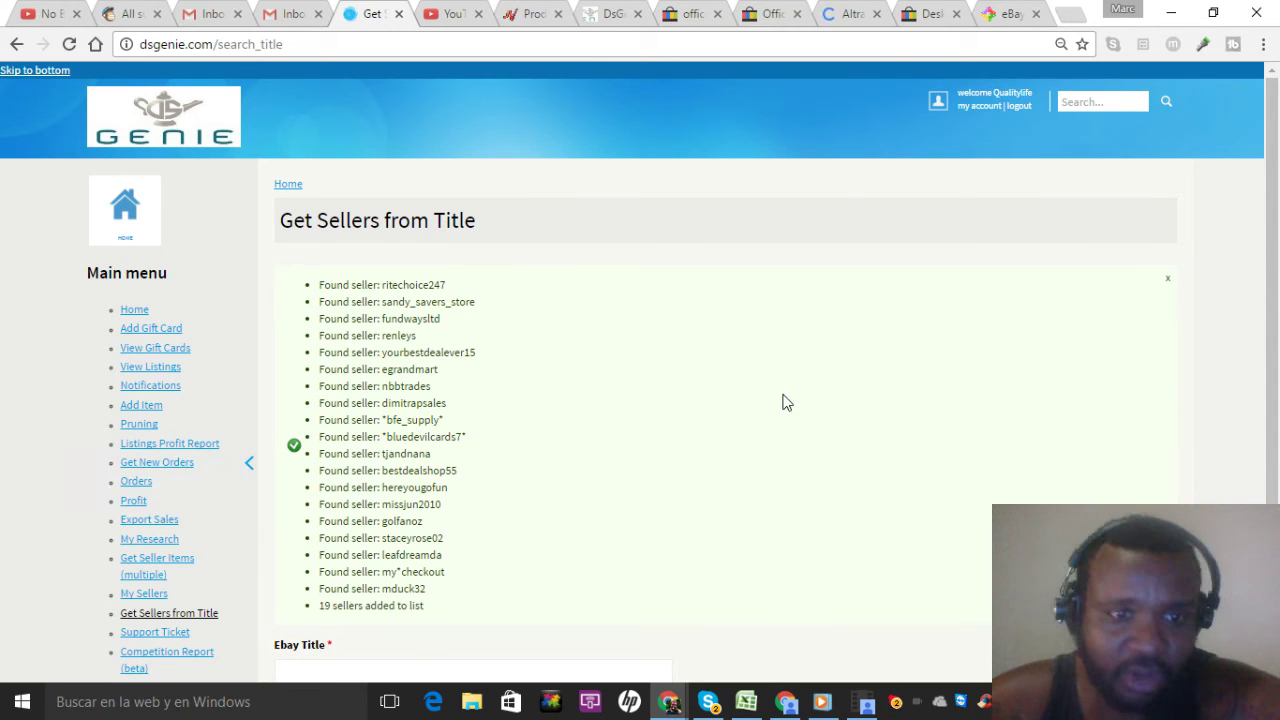
Step: In the saved sellers list, select only ritechoice247 and run the item lookup for that seller
scroll(1266, 457, "down", 3)
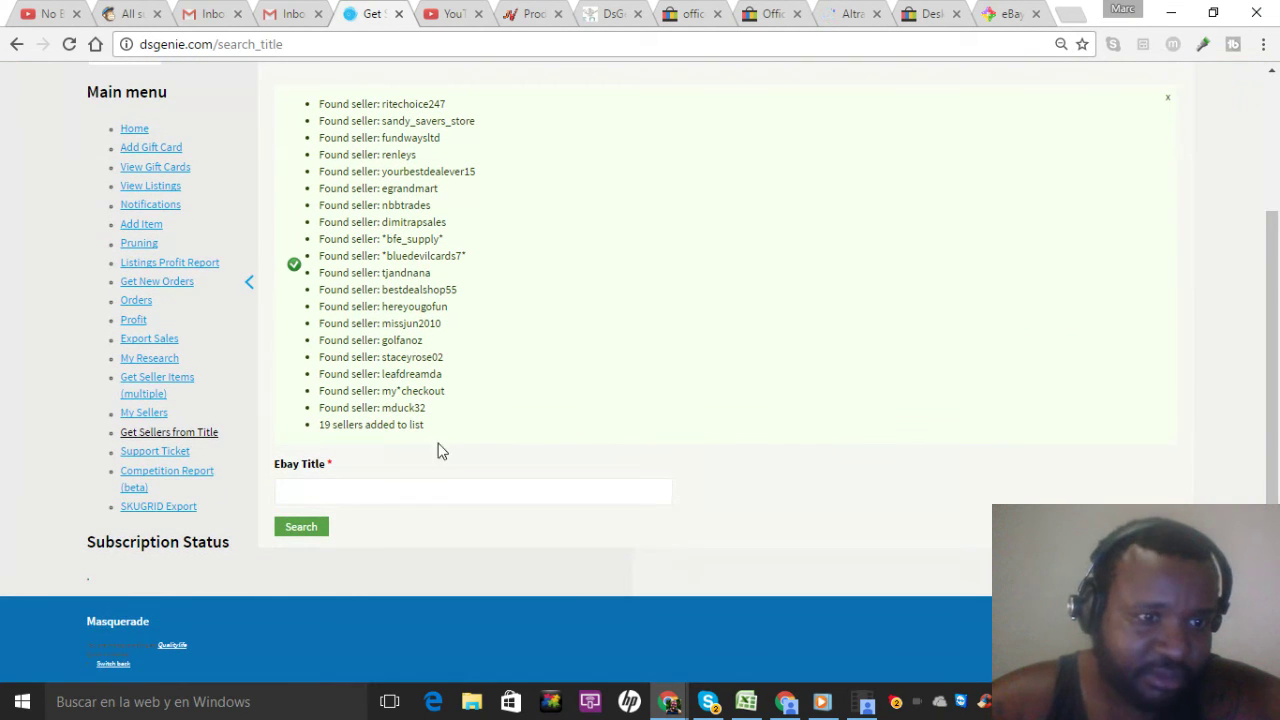
left_click(140, 416)
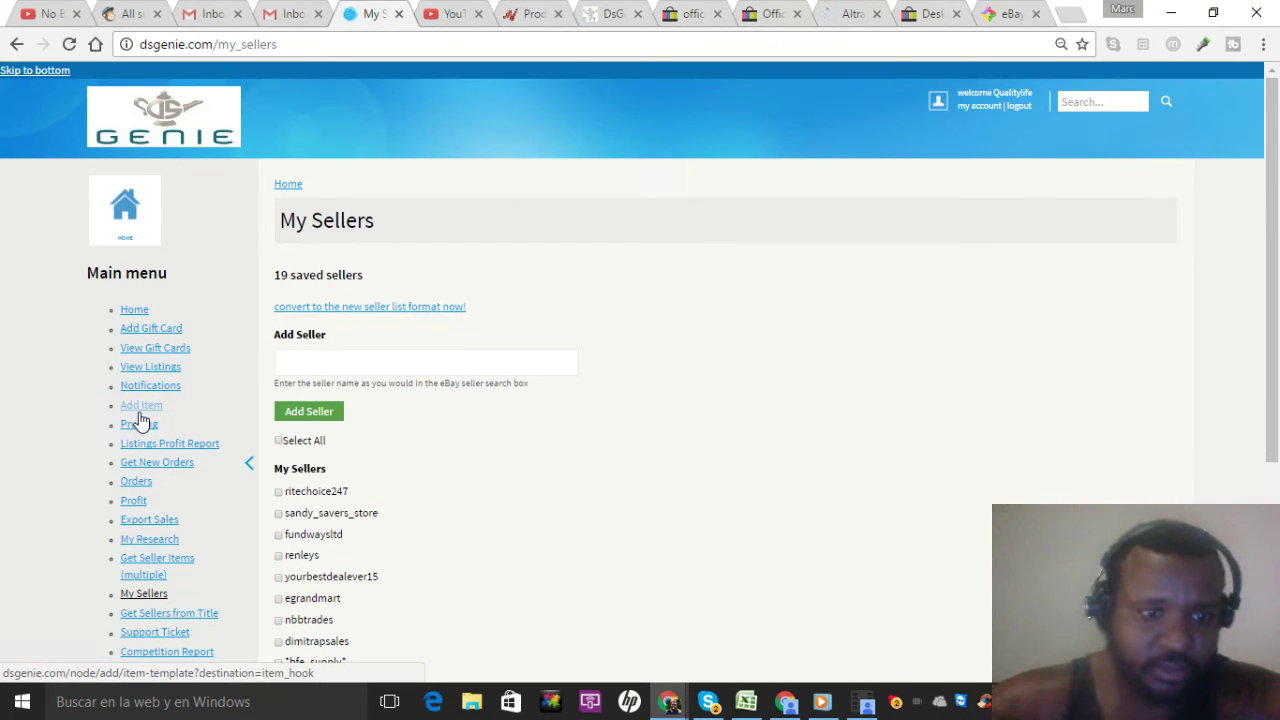
left_click(279, 492)
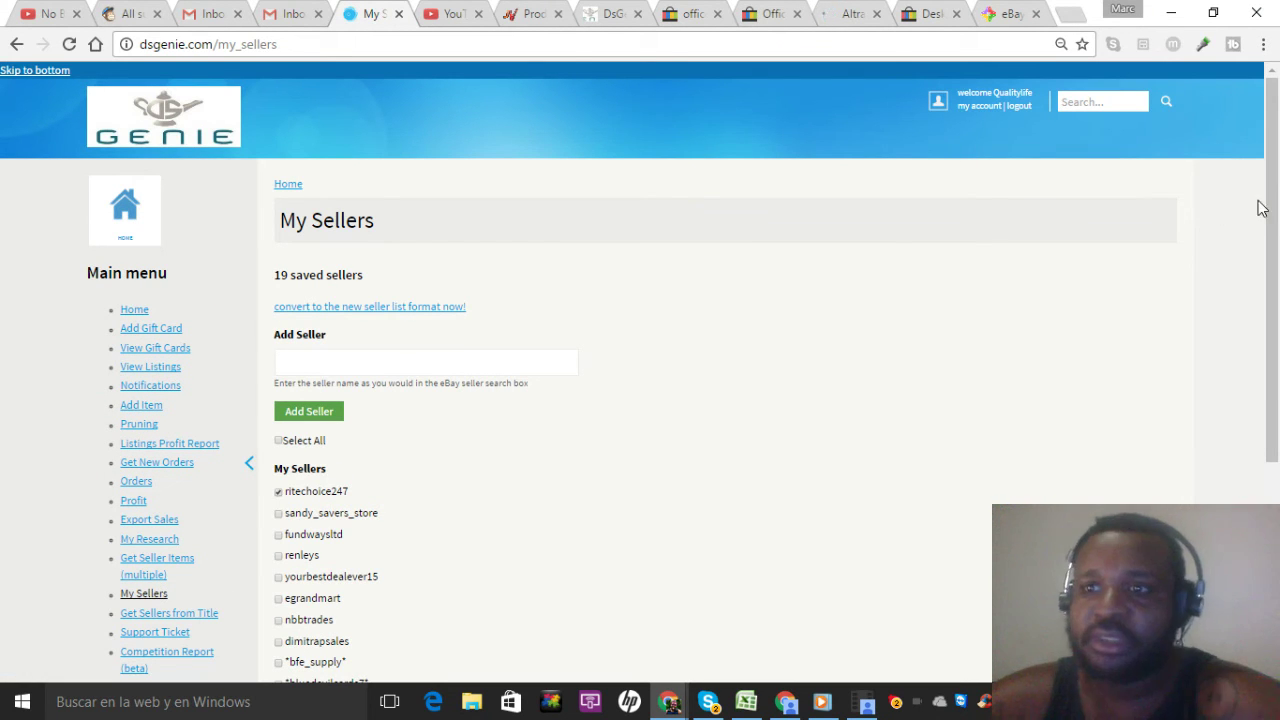
scroll(1274, 214, "down", 3)
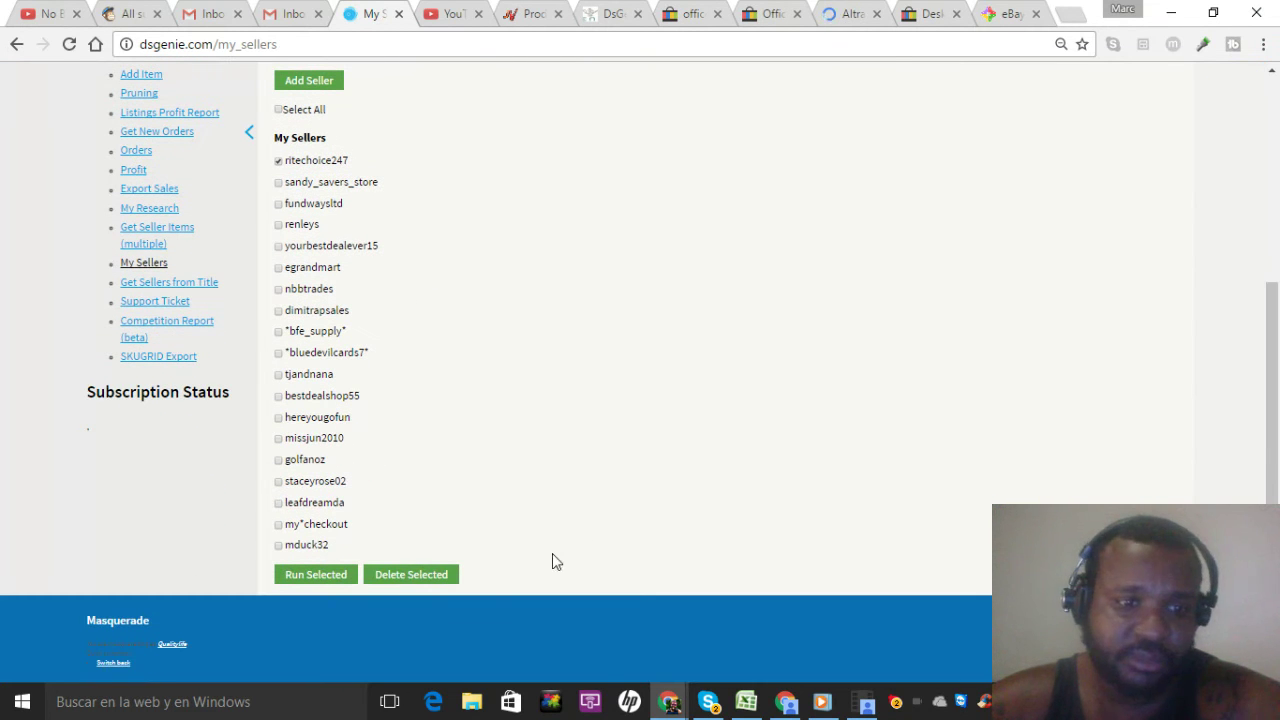
left_click(343, 584)
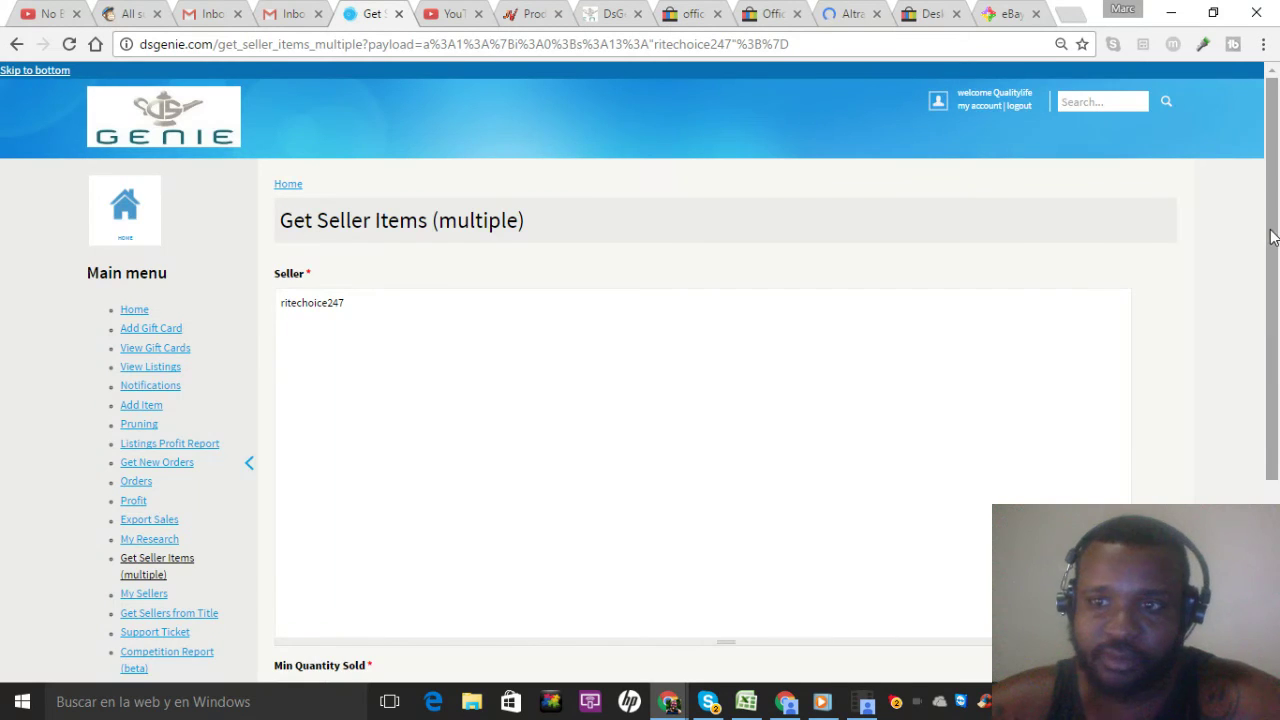
Step: Set the minimum quantity sold to 4 and search the seller's items
left_click_drag(1272, 243, 1266, 335)
left_click_drag(1235, 458, 1198, 468)
left_click(320, 400)
type("4")
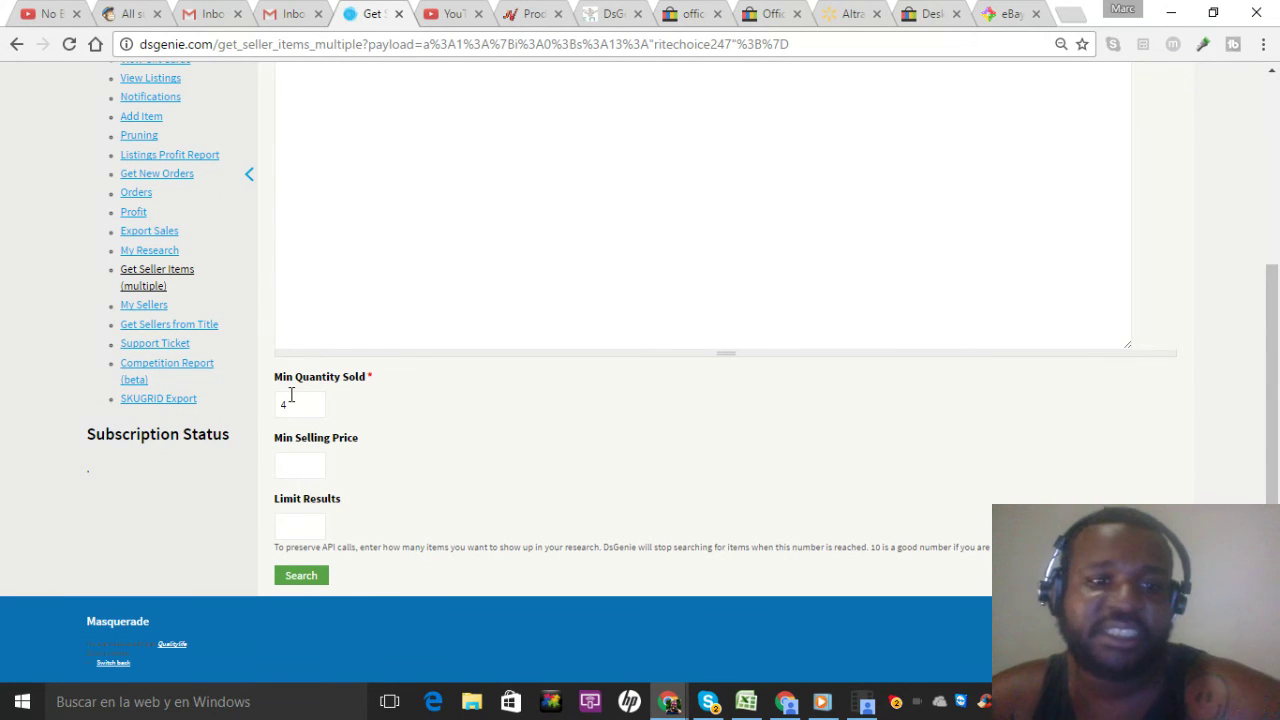
left_click(307, 584)
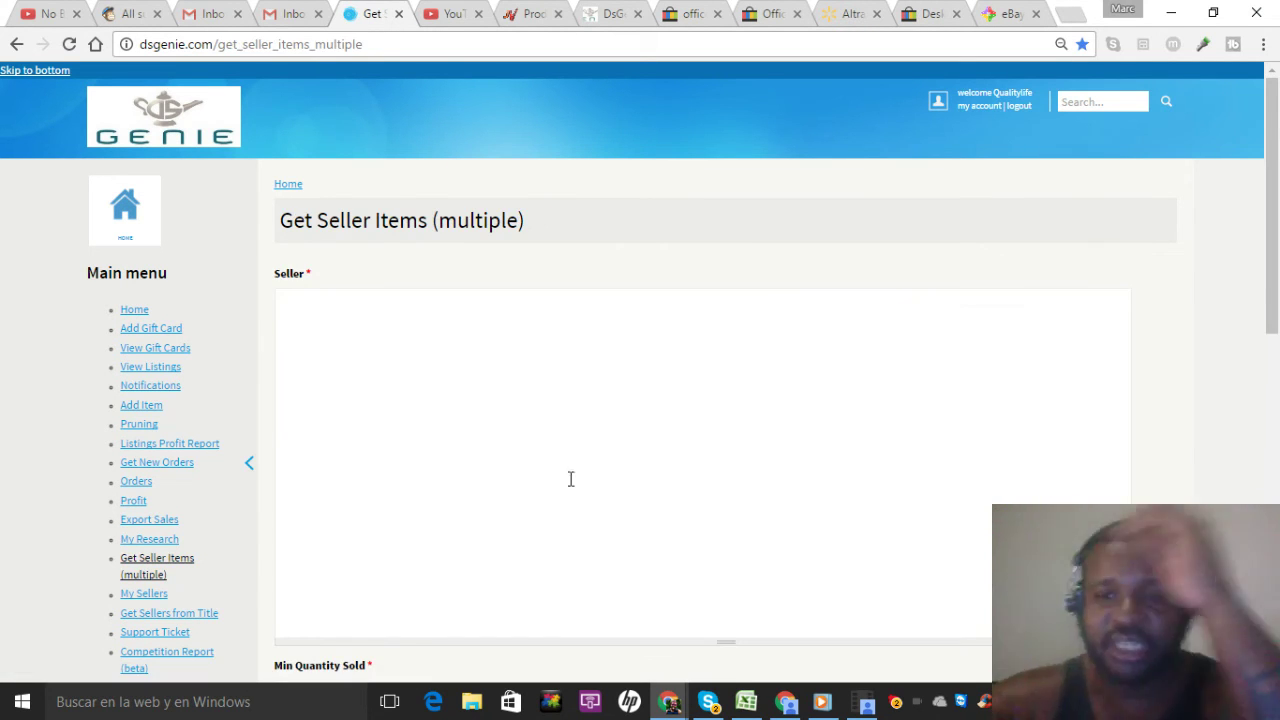
Step: Look through the item titles returned for the seller
scroll(1273, 489, "down", 5)
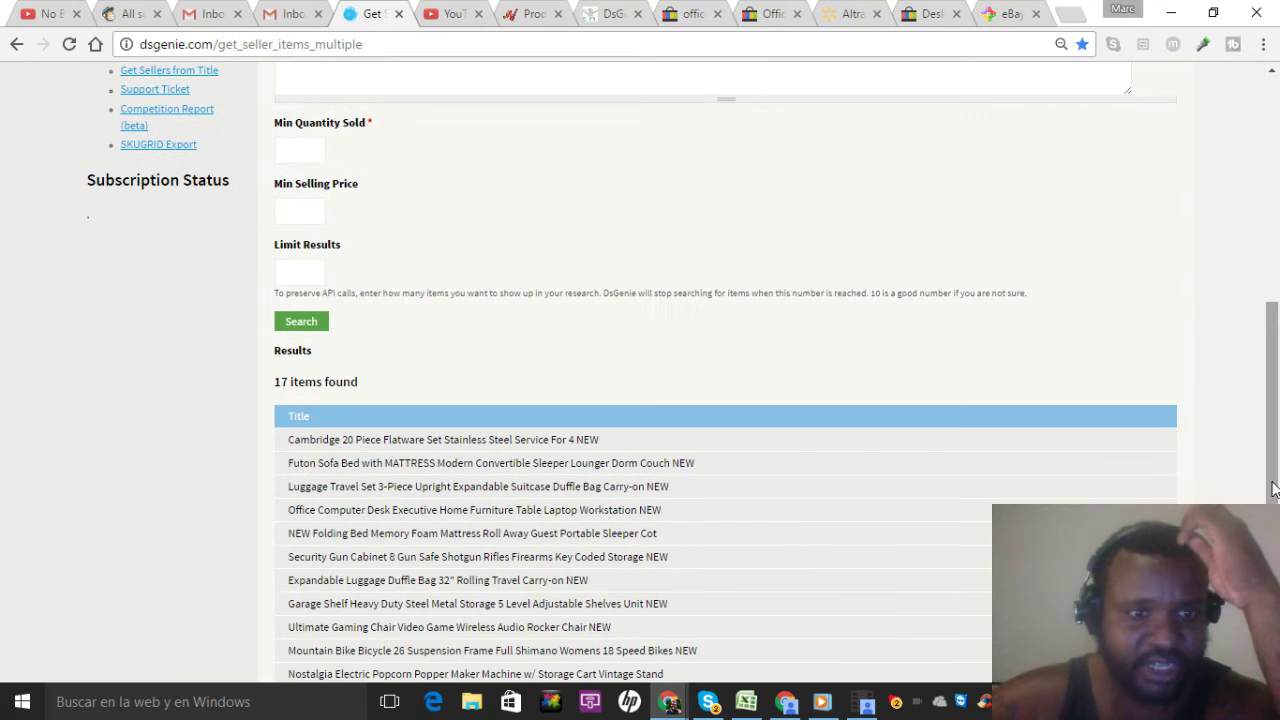
scroll(1273, 489, "down", 2)
scroll(1273, 489, "down", 1)
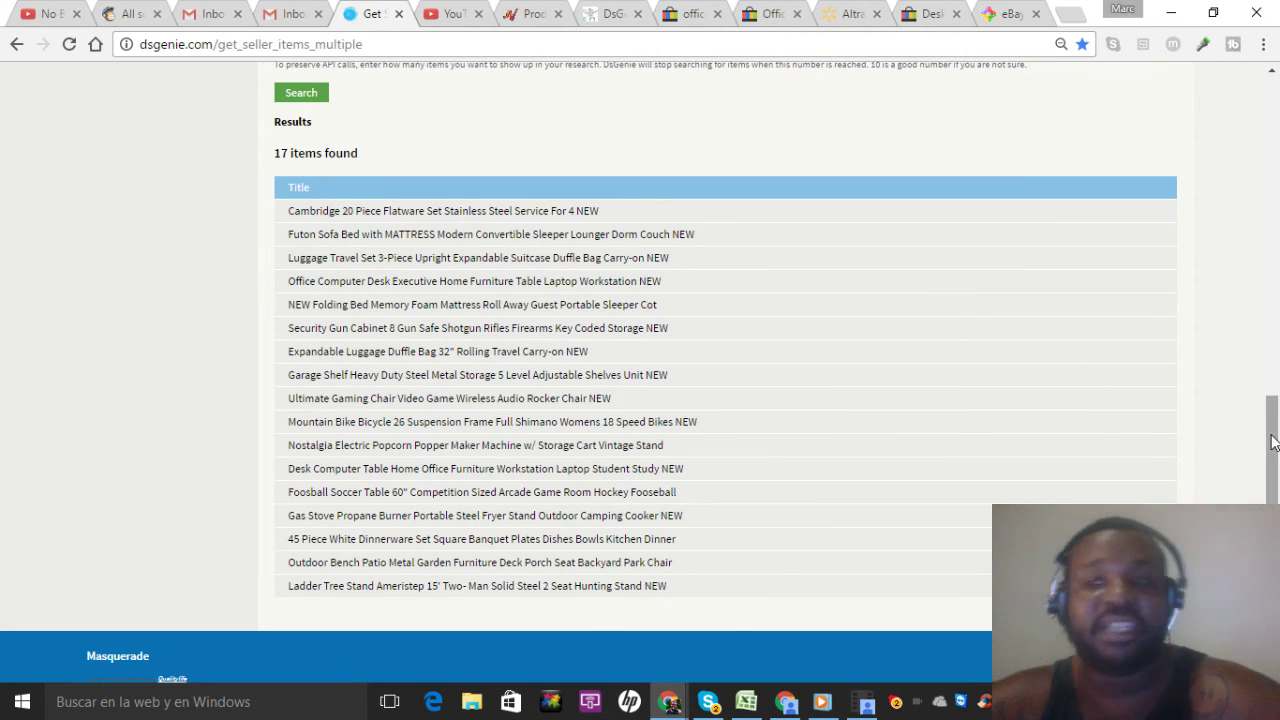
left_click_drag(1272, 443, 1275, 122)
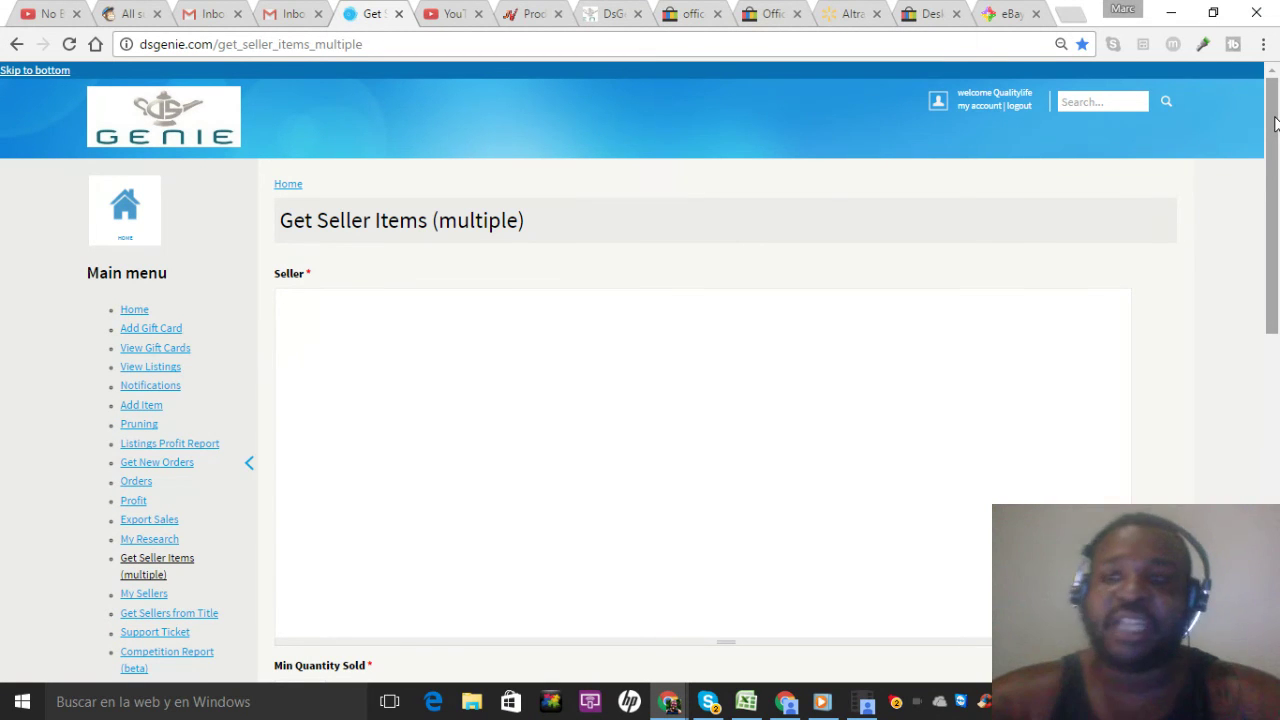
left_click_drag(1274, 122, 1262, 288)
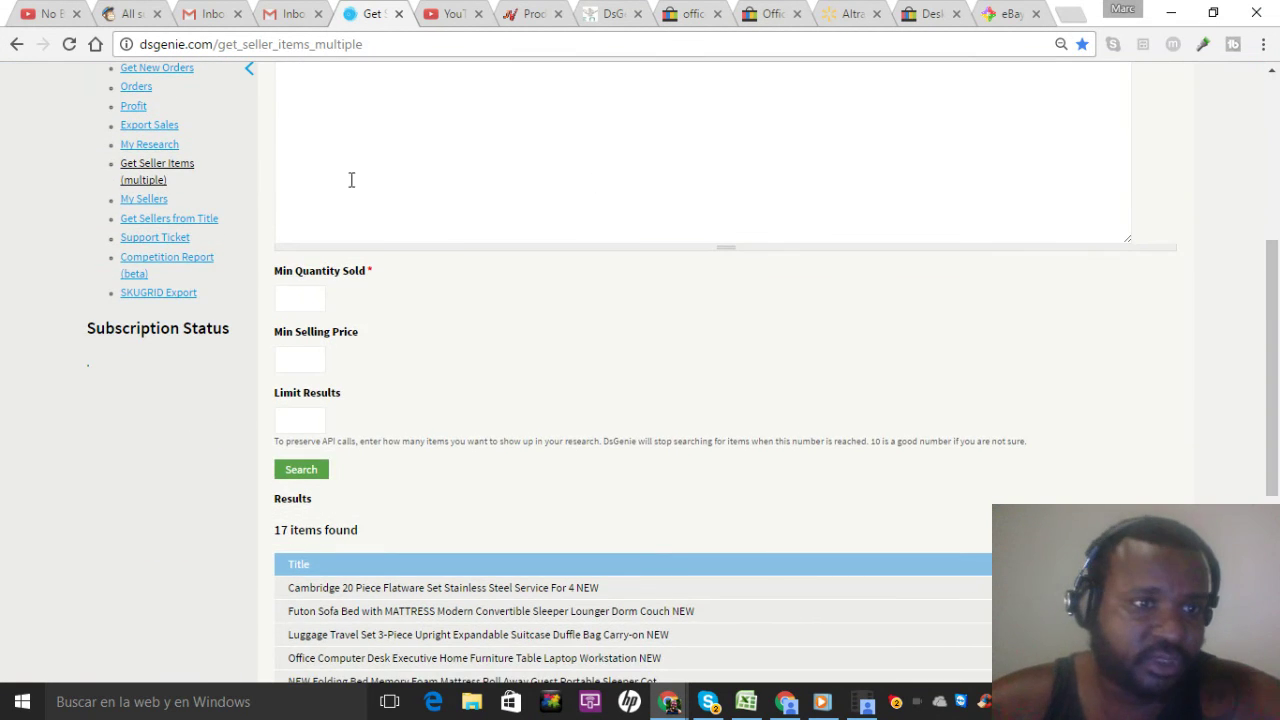
Step: Open the saved research for ritechoice247, check the desk's eBay listing and return to the research
left_click(154, 145)
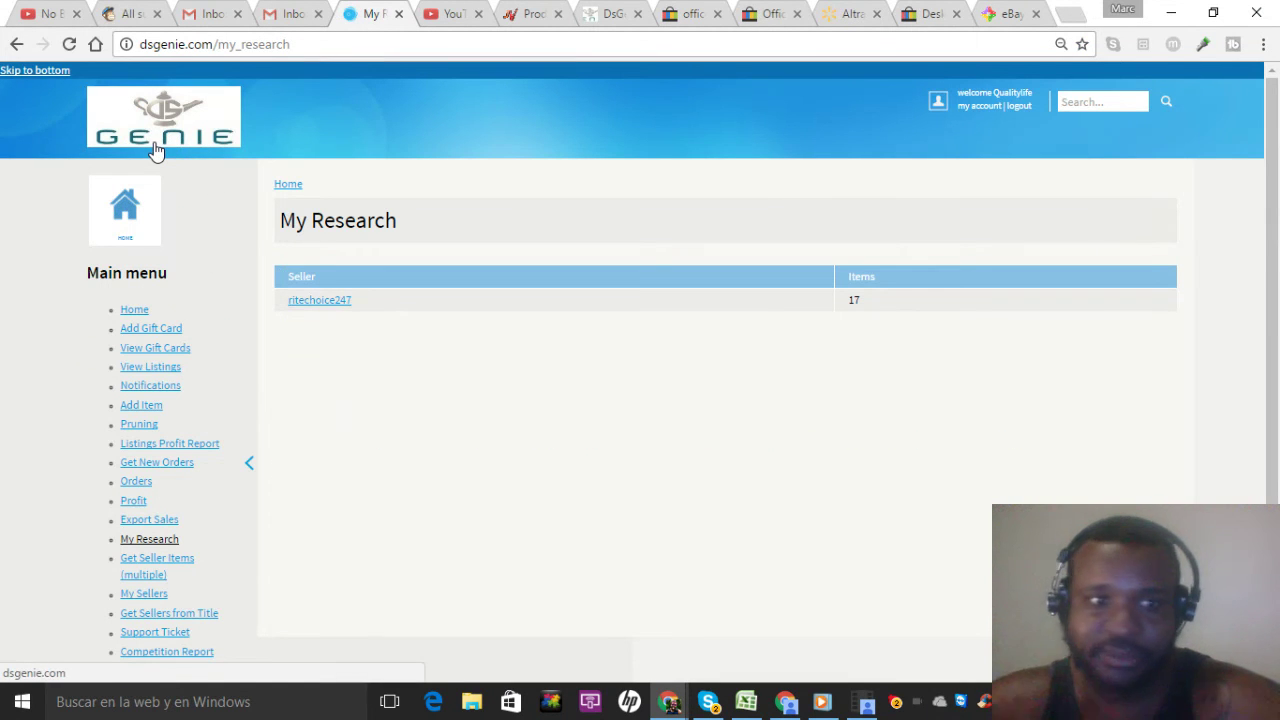
left_click(327, 301)
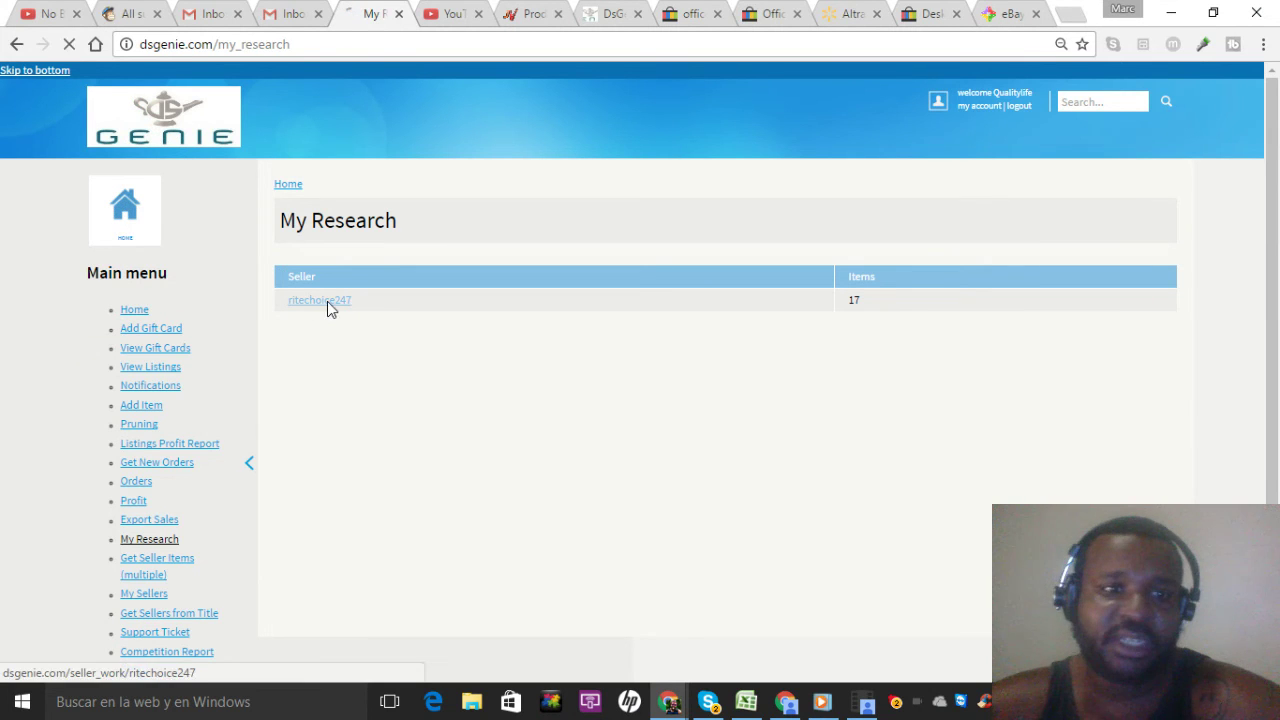
left_click(772, 12)
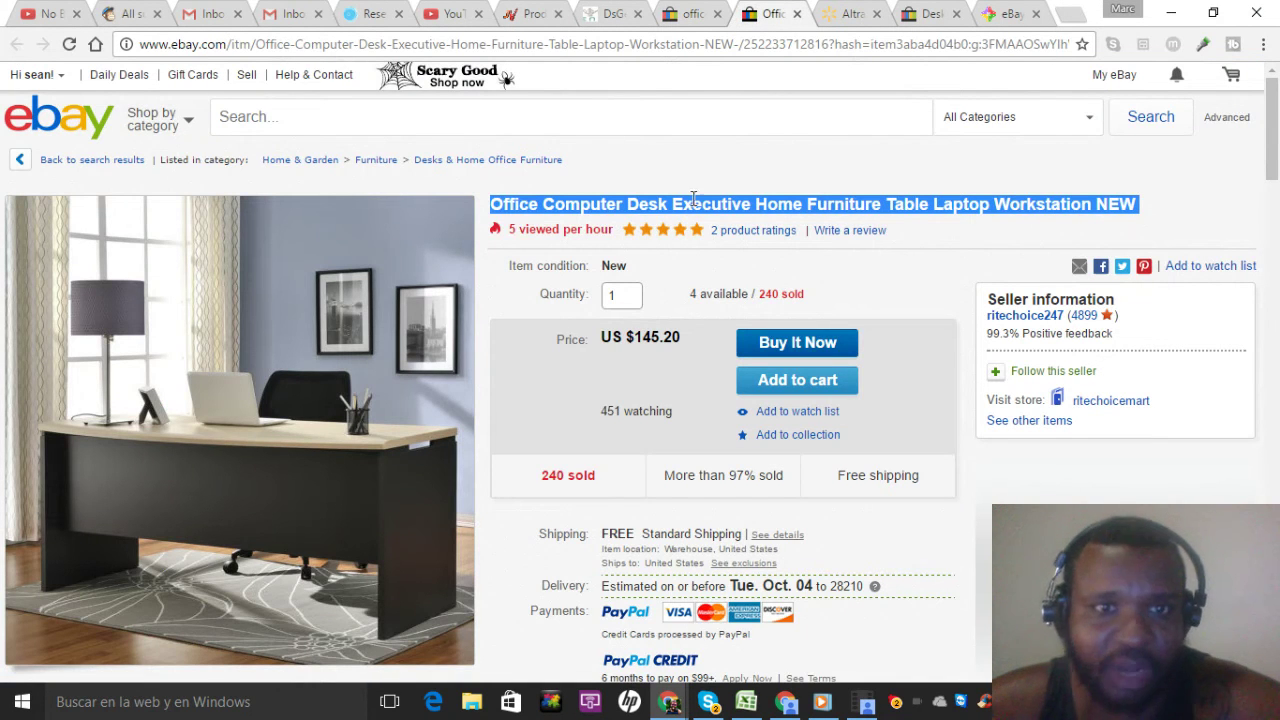
left_click(368, 11)
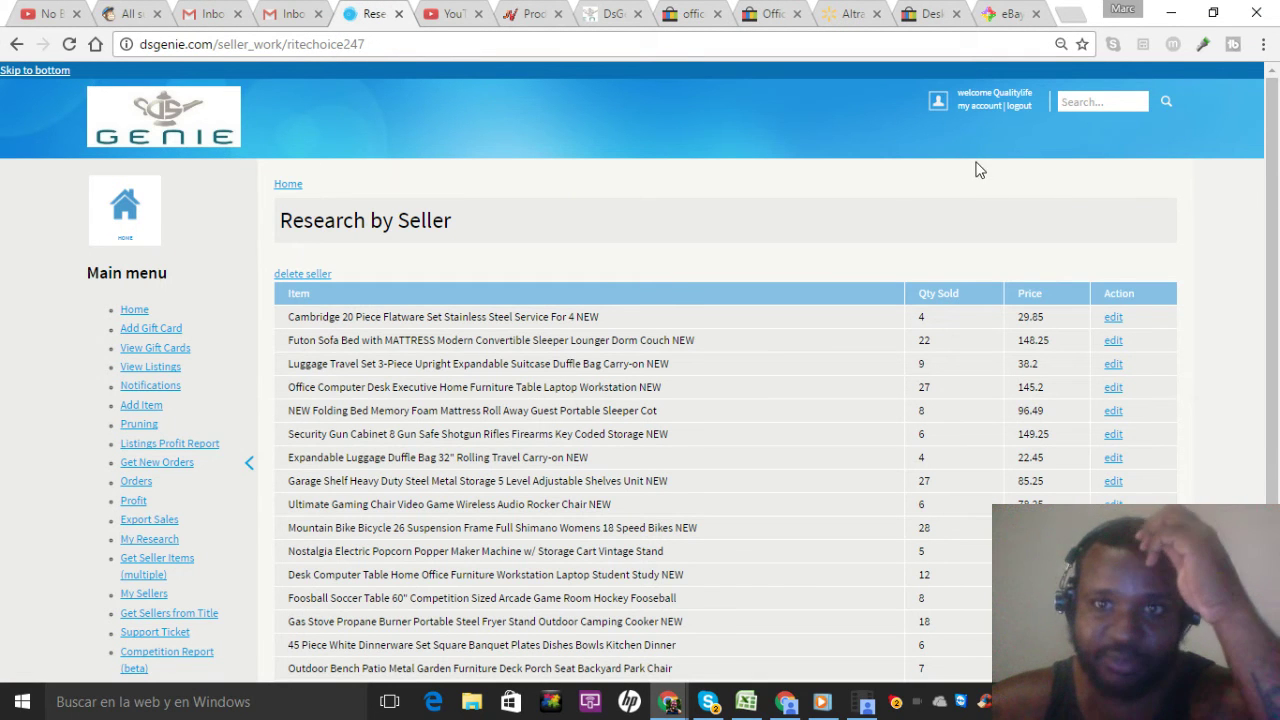
Step: Open the Office Computer Desk Executive item for editing and review its photos, source URL and price fields
left_click_drag(1268, 155, 1271, 214)
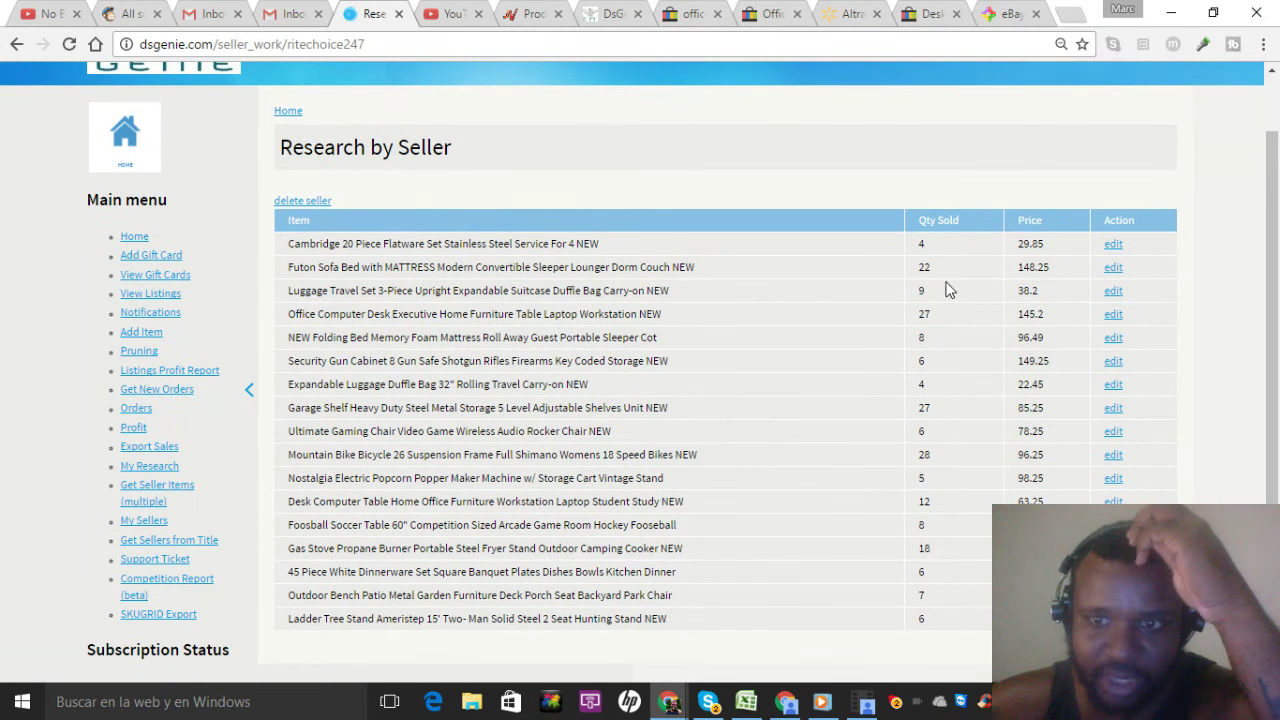
left_click(1113, 314)
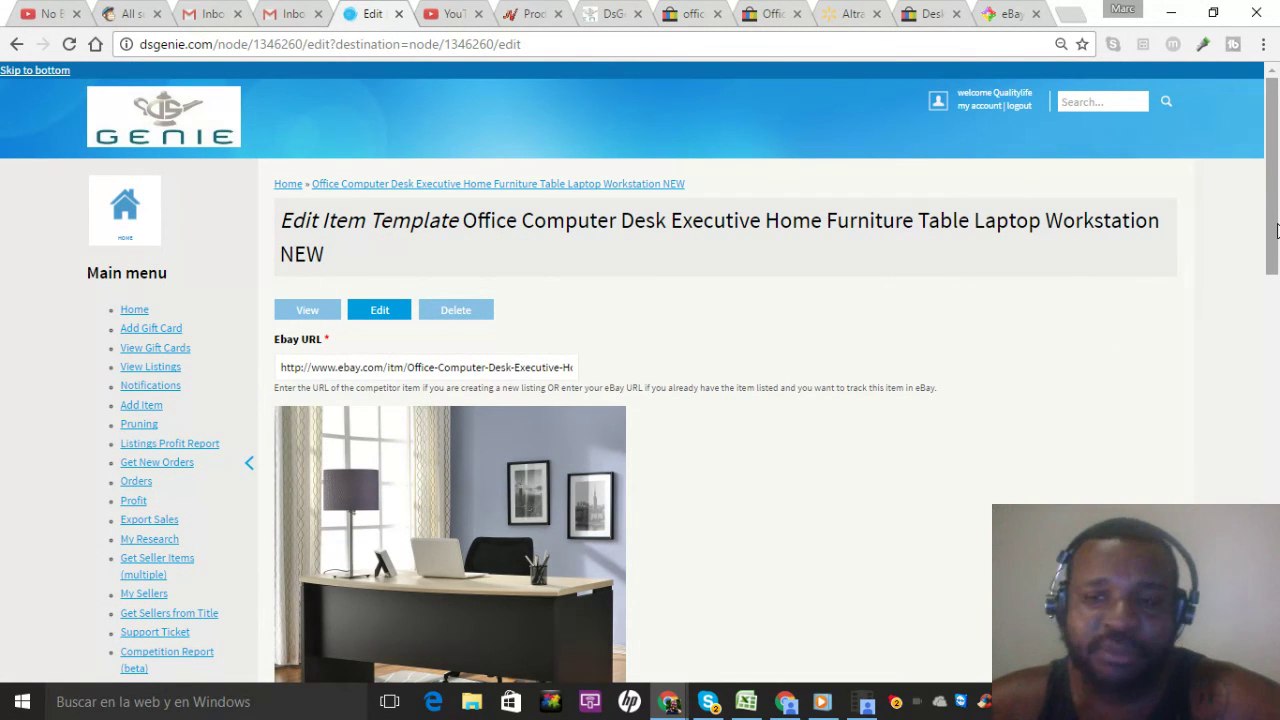
left_click_drag(1276, 230, 1276, 278)
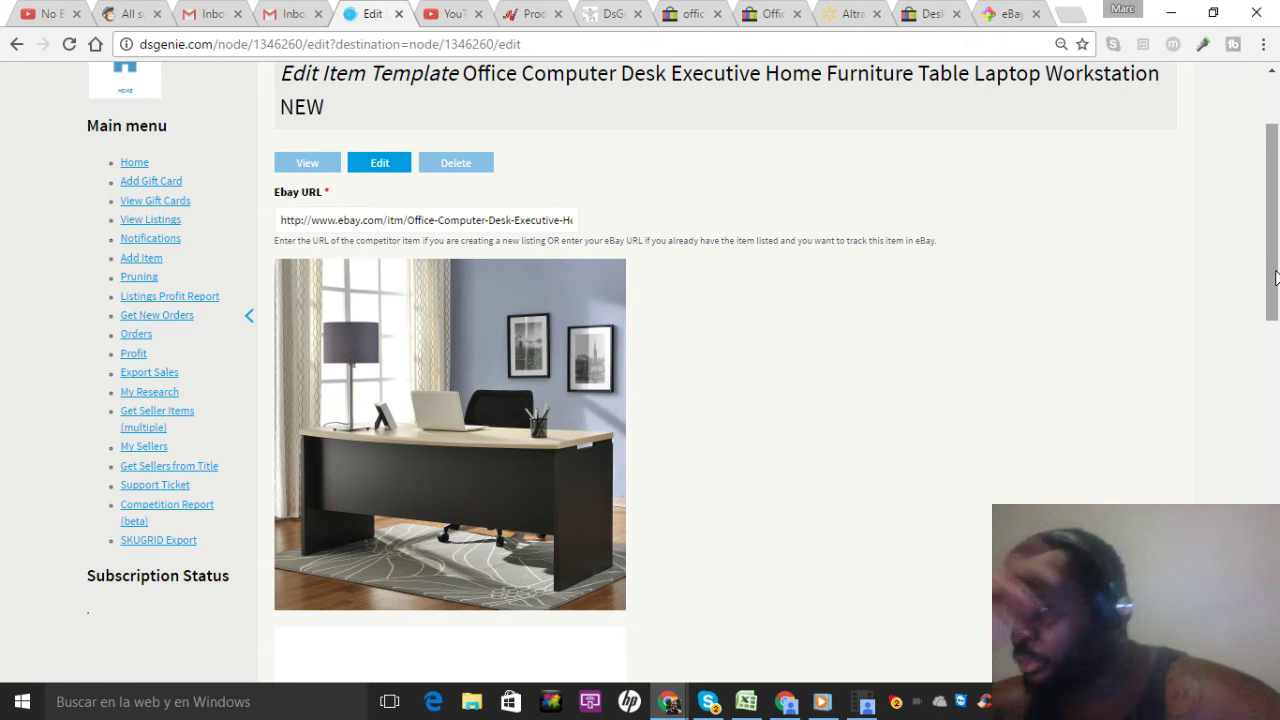
scroll(1276, 278, "down", 3)
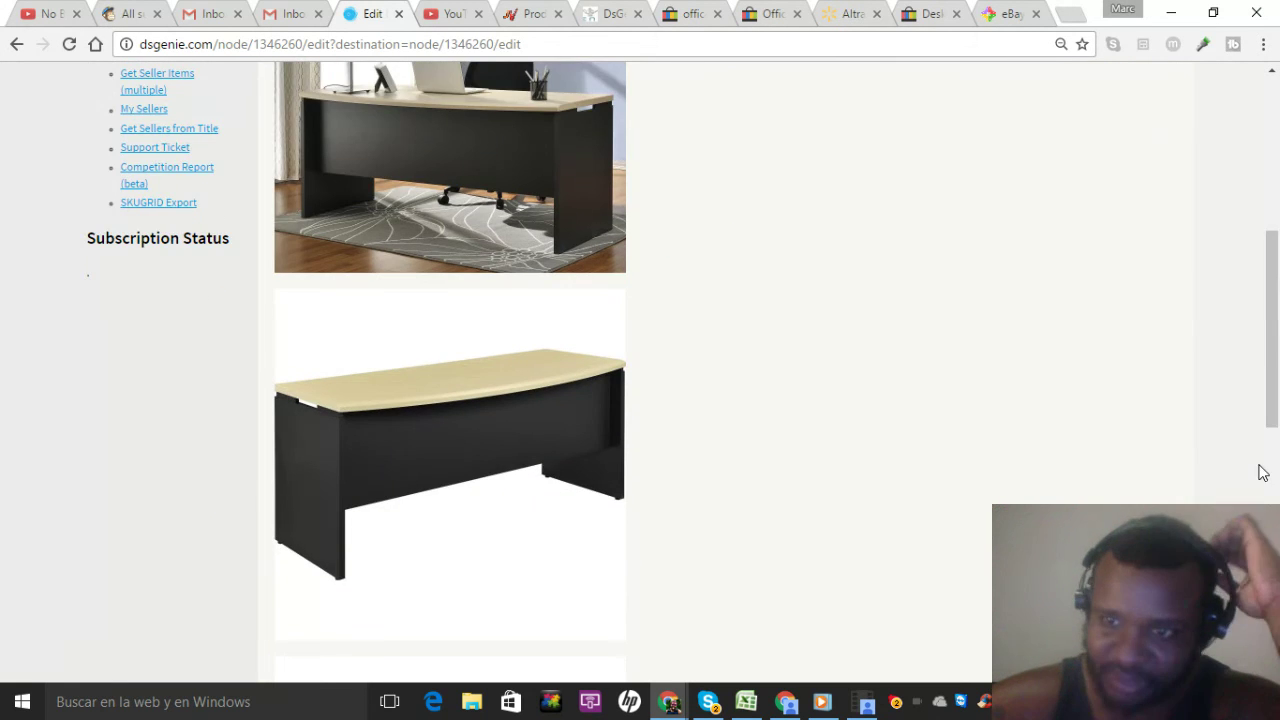
scroll(1273, 407, "down", 6)
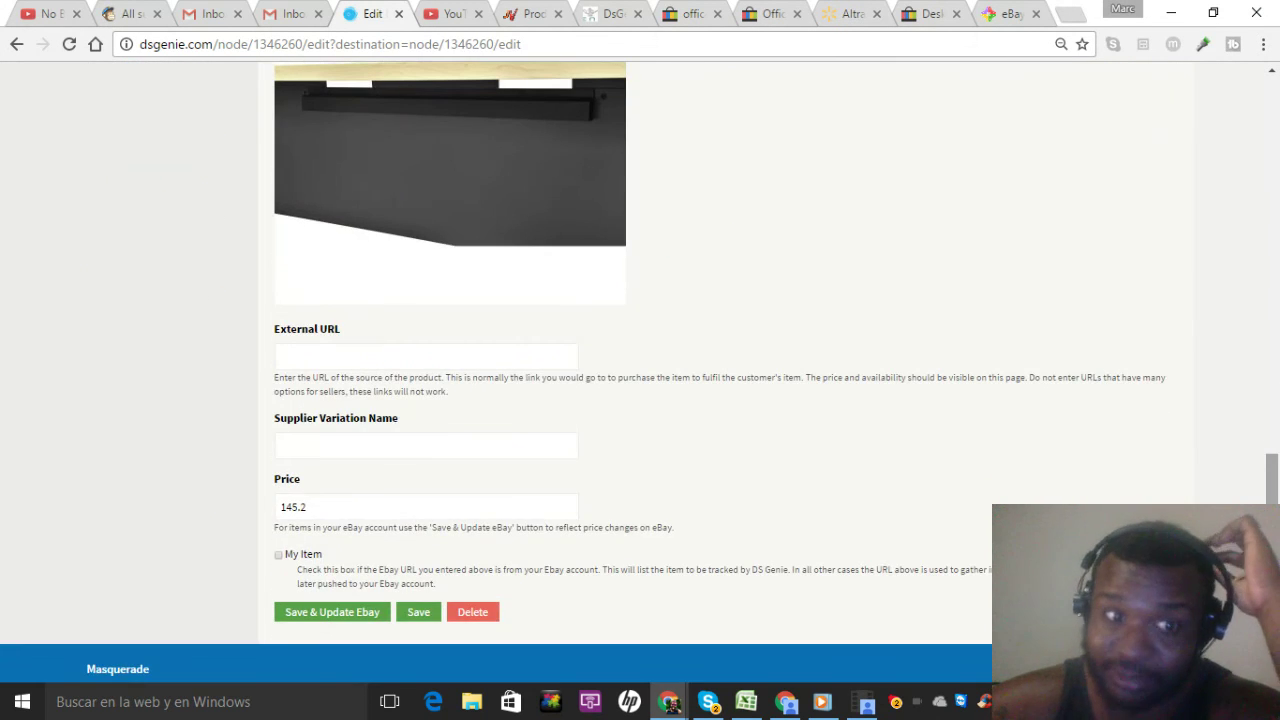
Step: Copy the web address of the Altra Benjamin Desk page on Walmart and return to the DS Genie item being edited
left_click(820, 10)
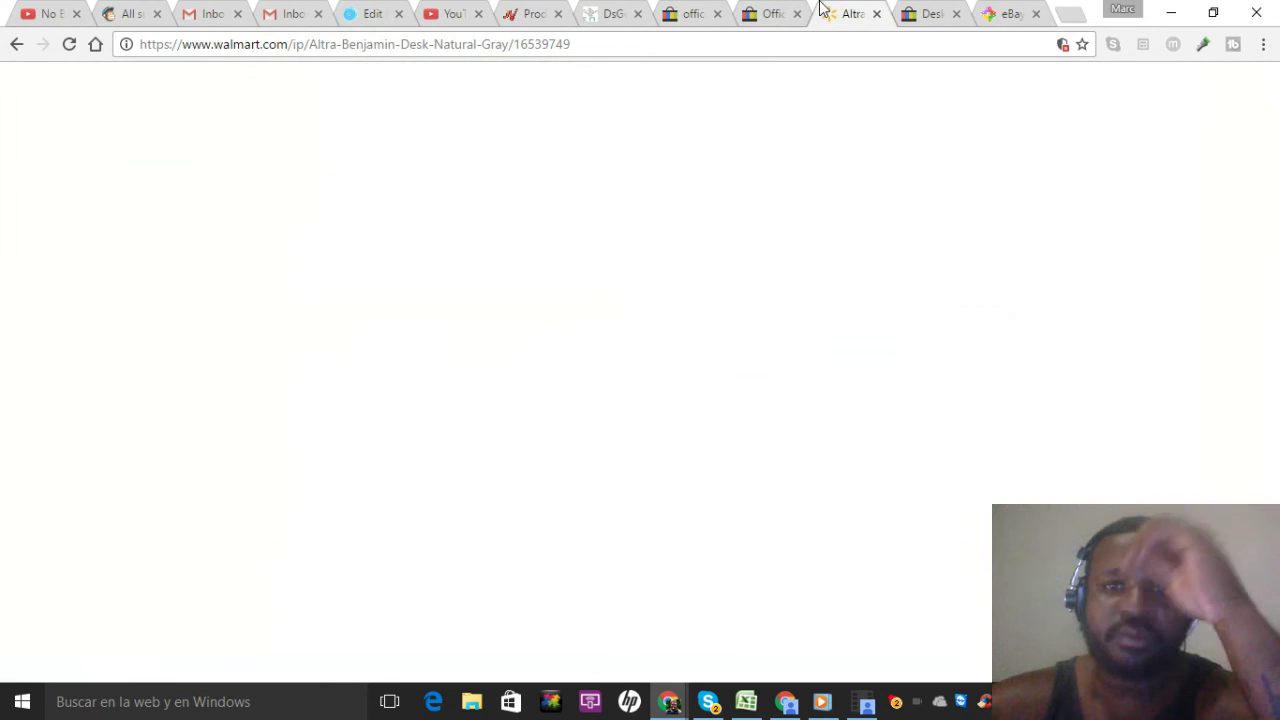
left_click(686, 44)
right_click(687, 50)
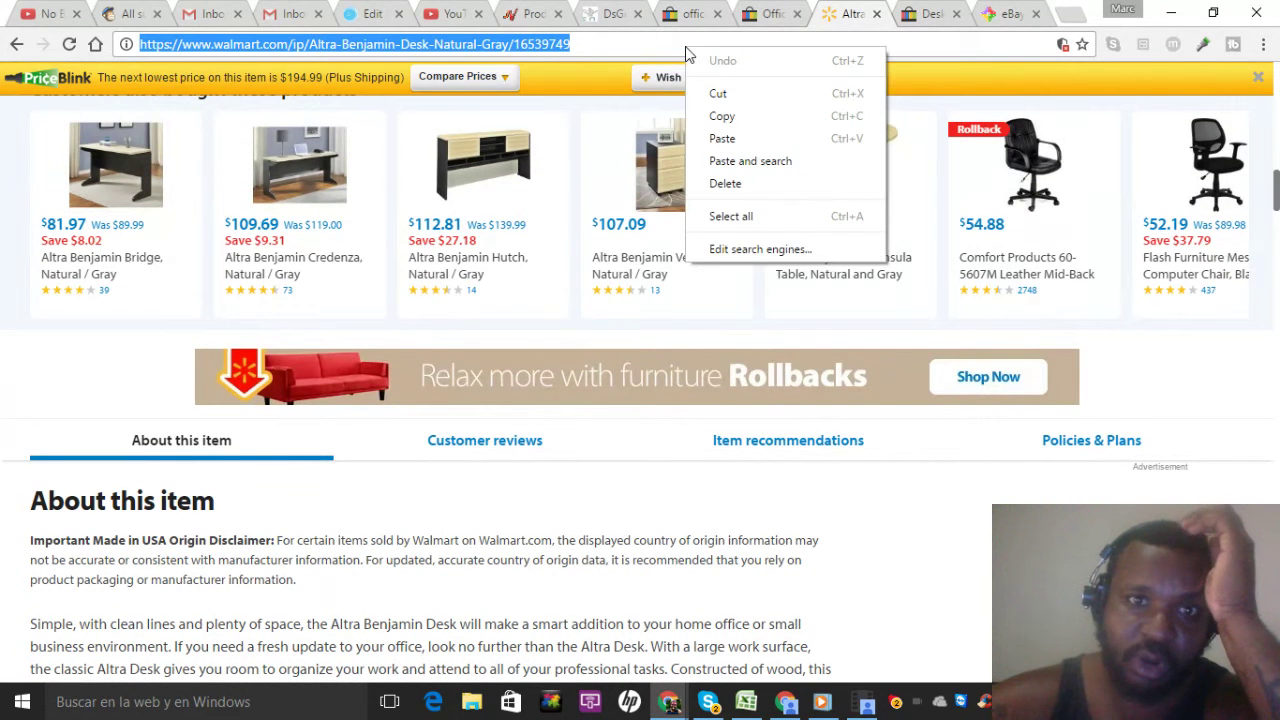
left_click(745, 119)
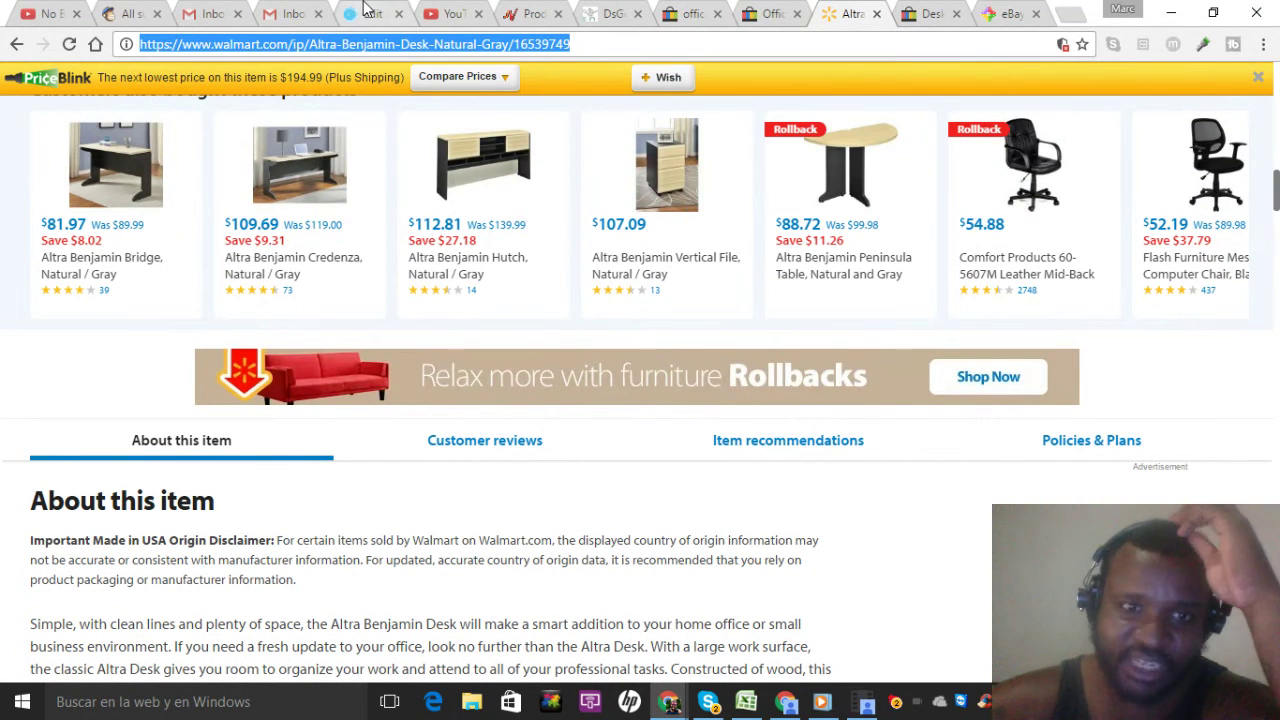
left_click(367, 9)
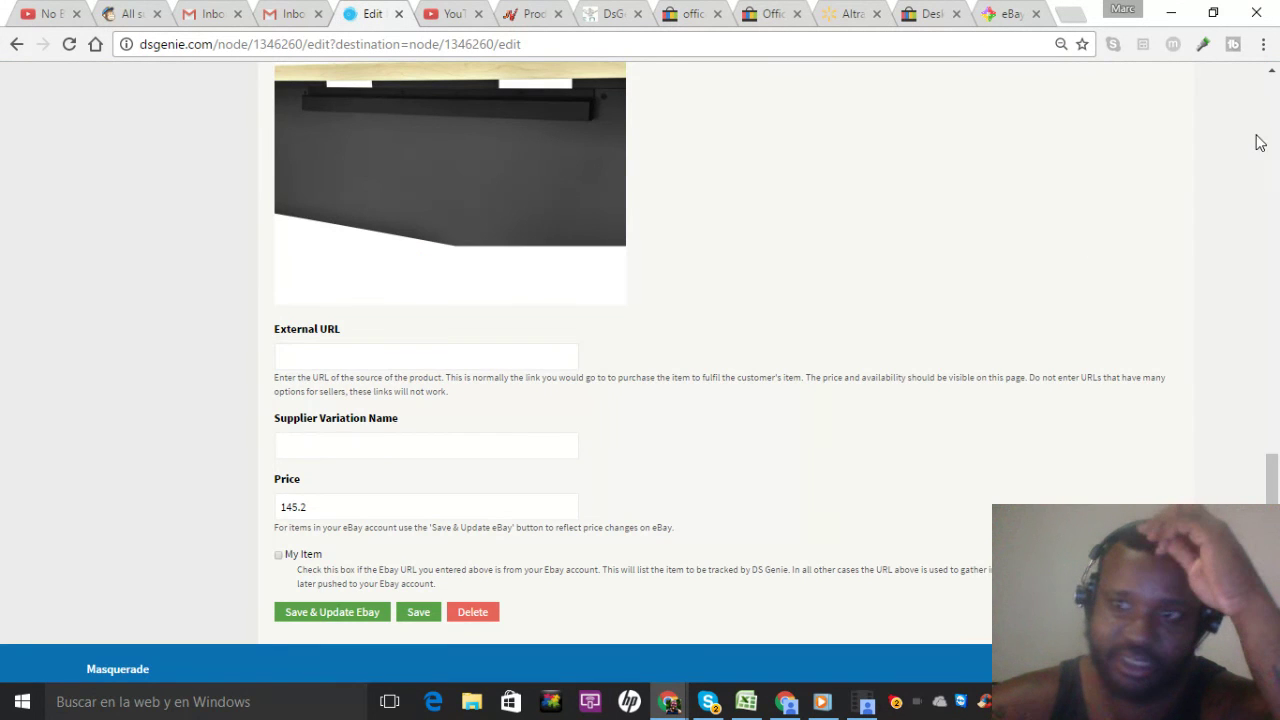
Step: Run a Google image search on the item's first desk photo, check the Walmart result and open the Amazon result in a new tab
scroll(1270, 130, "up", 15)
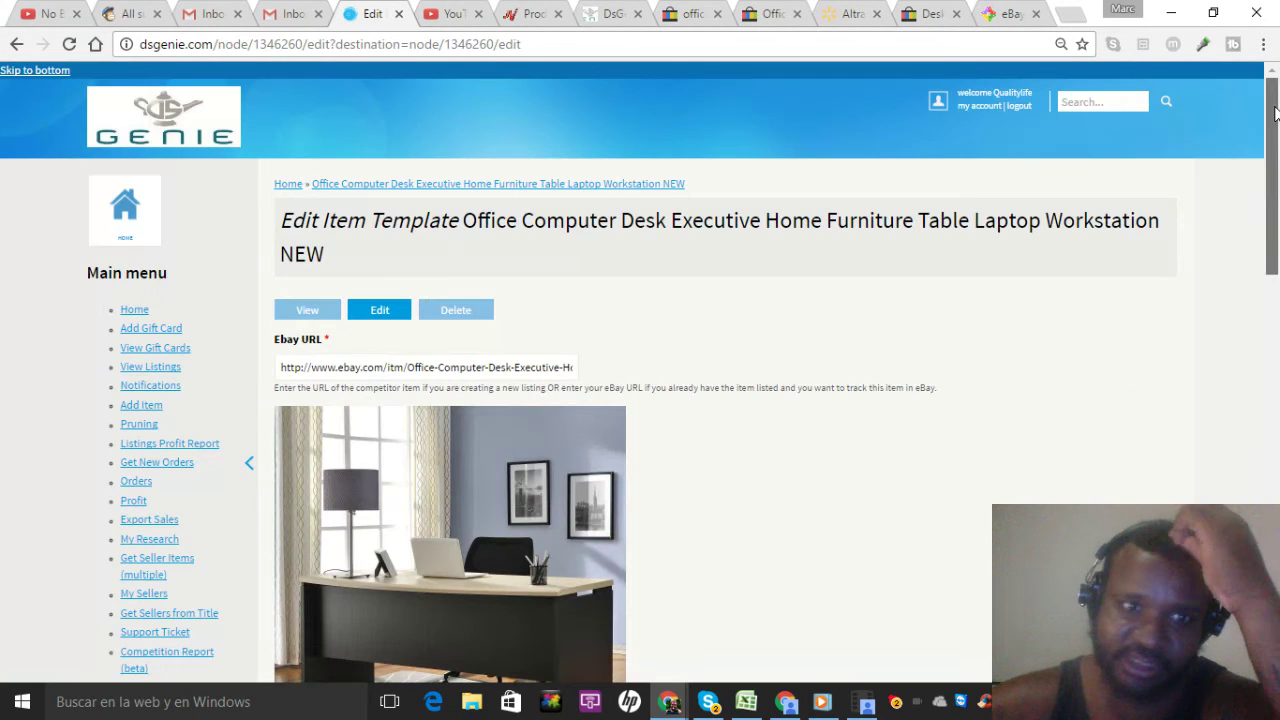
left_click(494, 531)
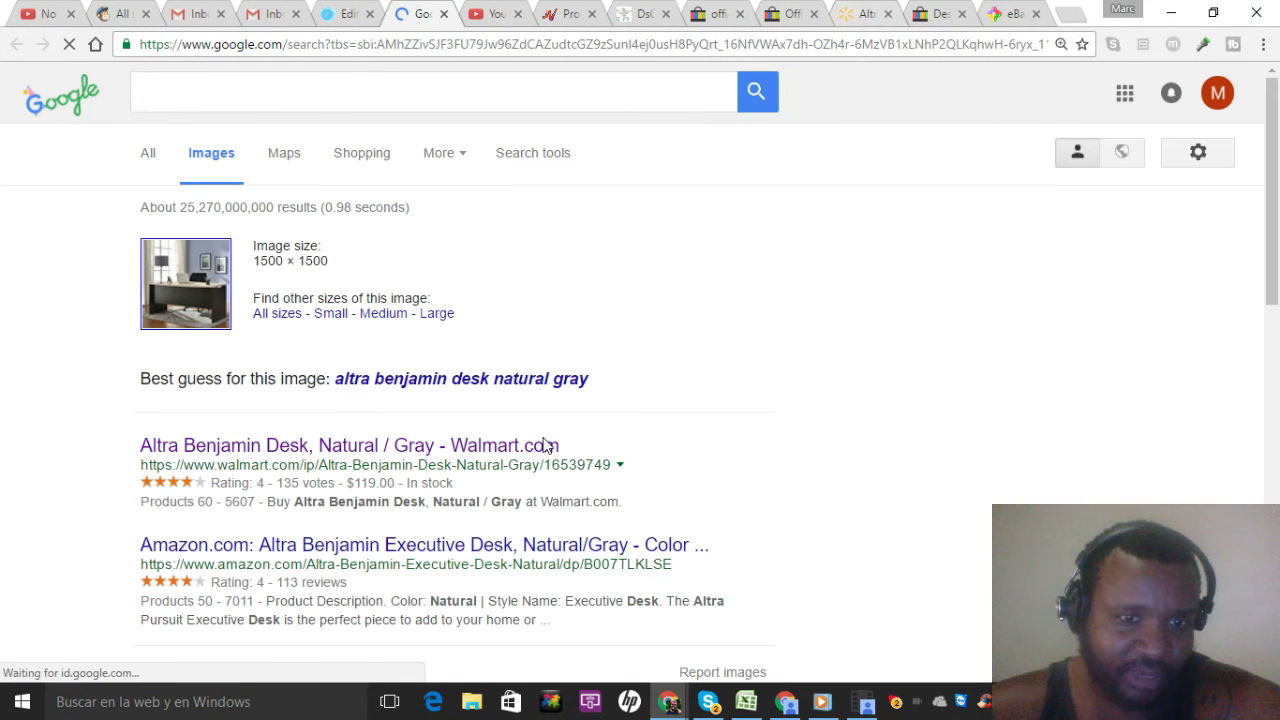
left_click(452, 452)
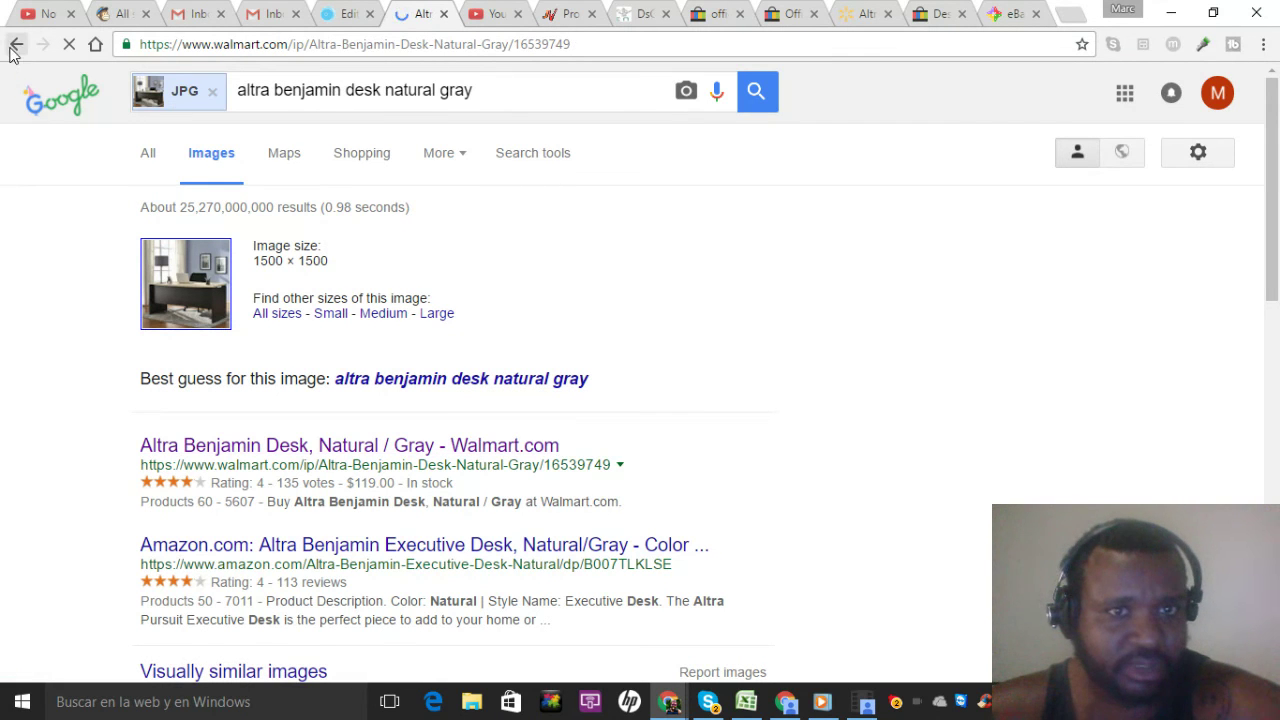
left_click(14, 46)
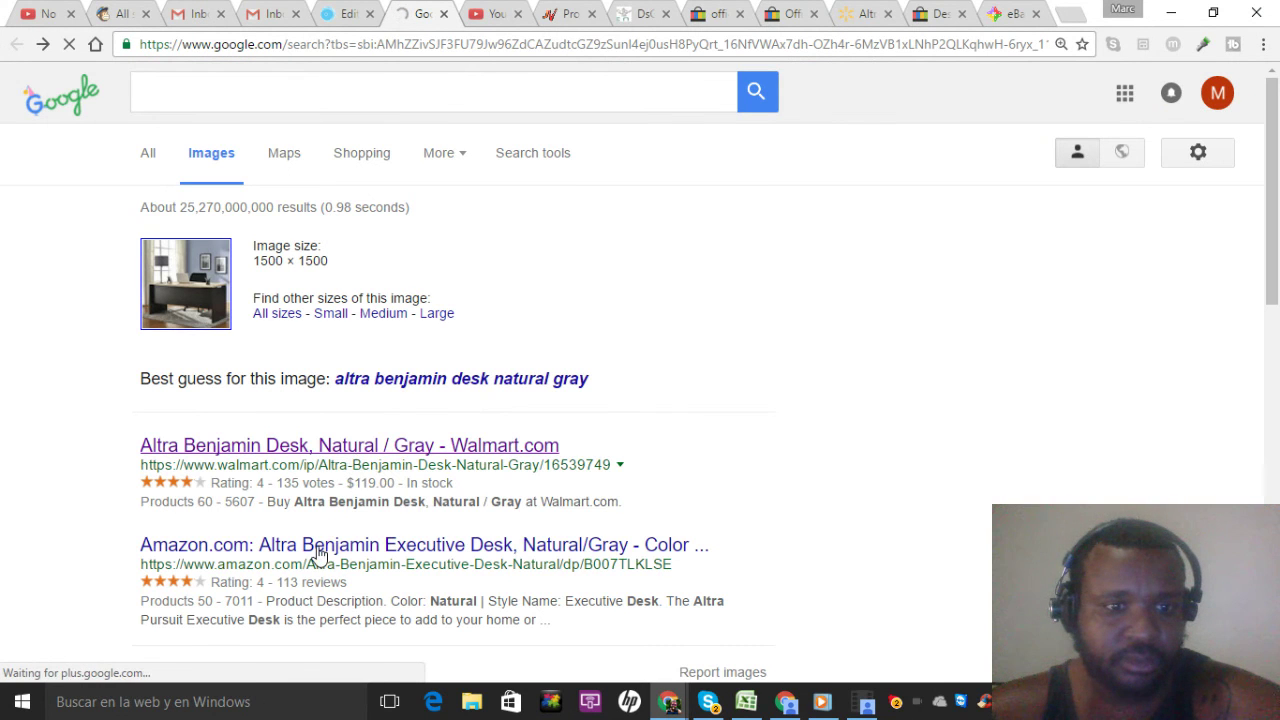
right_click(318, 553)
left_click(405, 381)
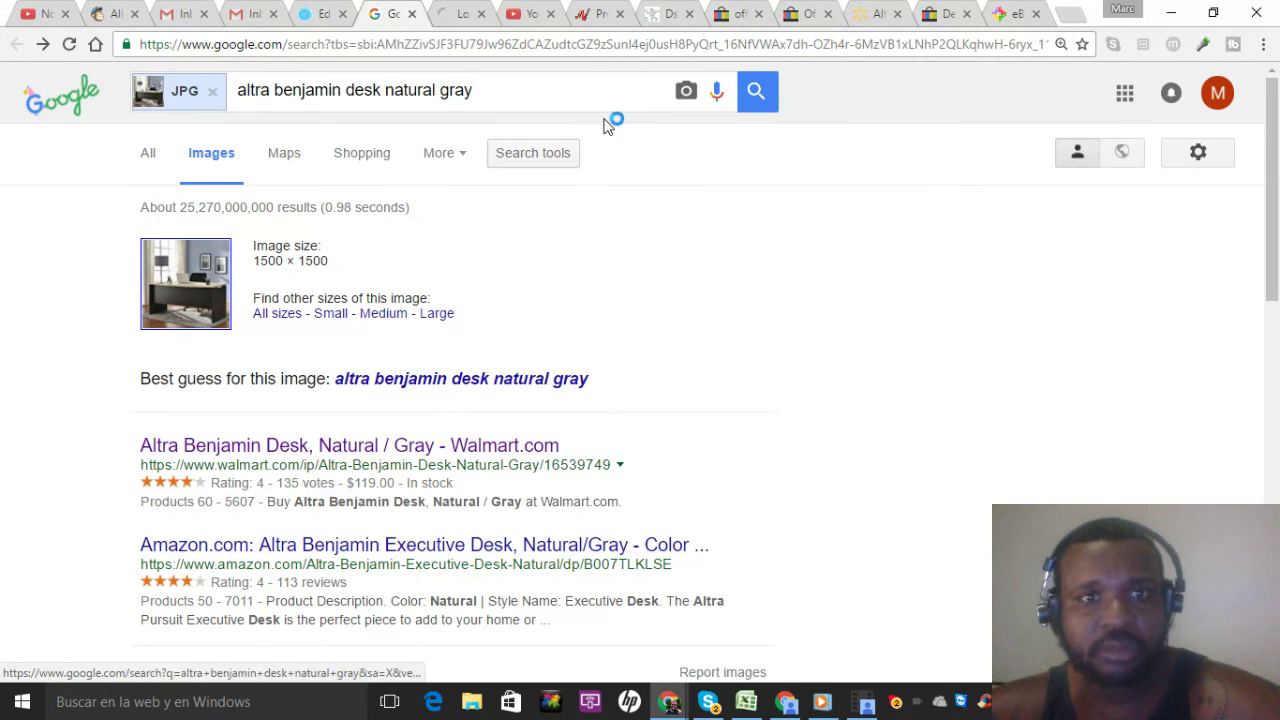
Step: Open the Walmart result for the Altra Benjamin Desk, copy its web address and return to the DS Genie item
left_click(420, 450)
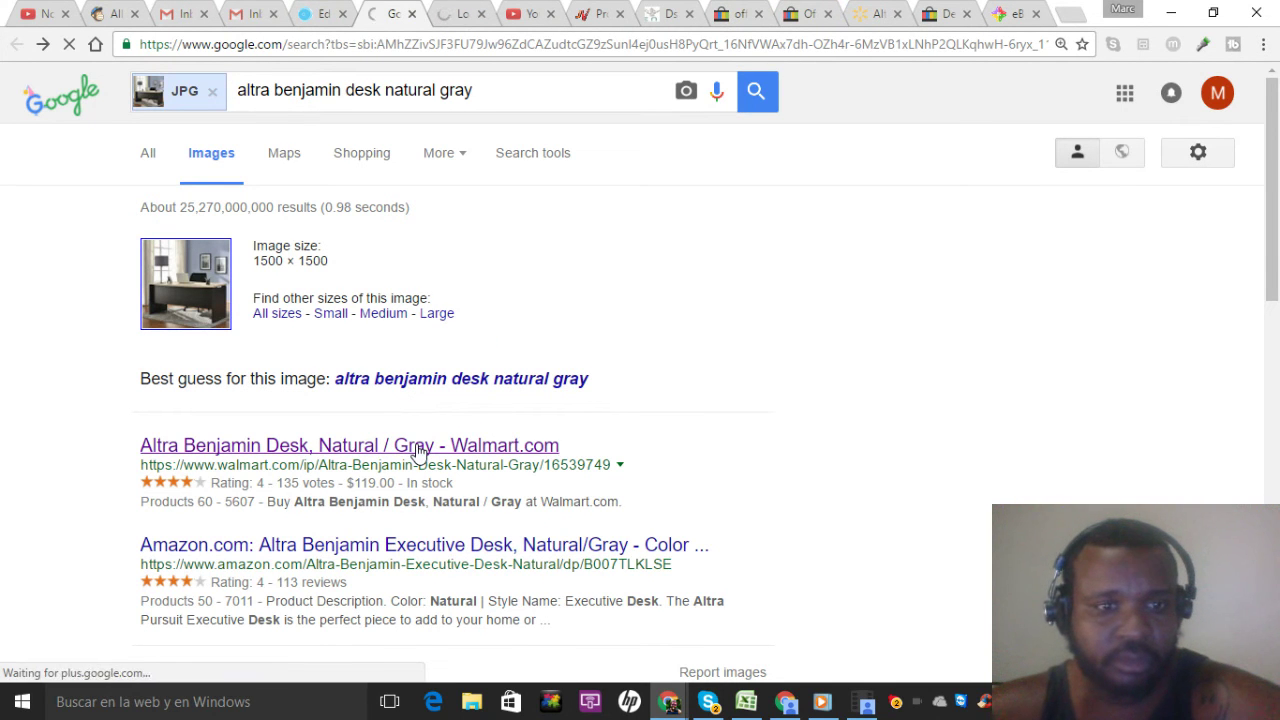
left_click(438, 45)
right_click(440, 45)
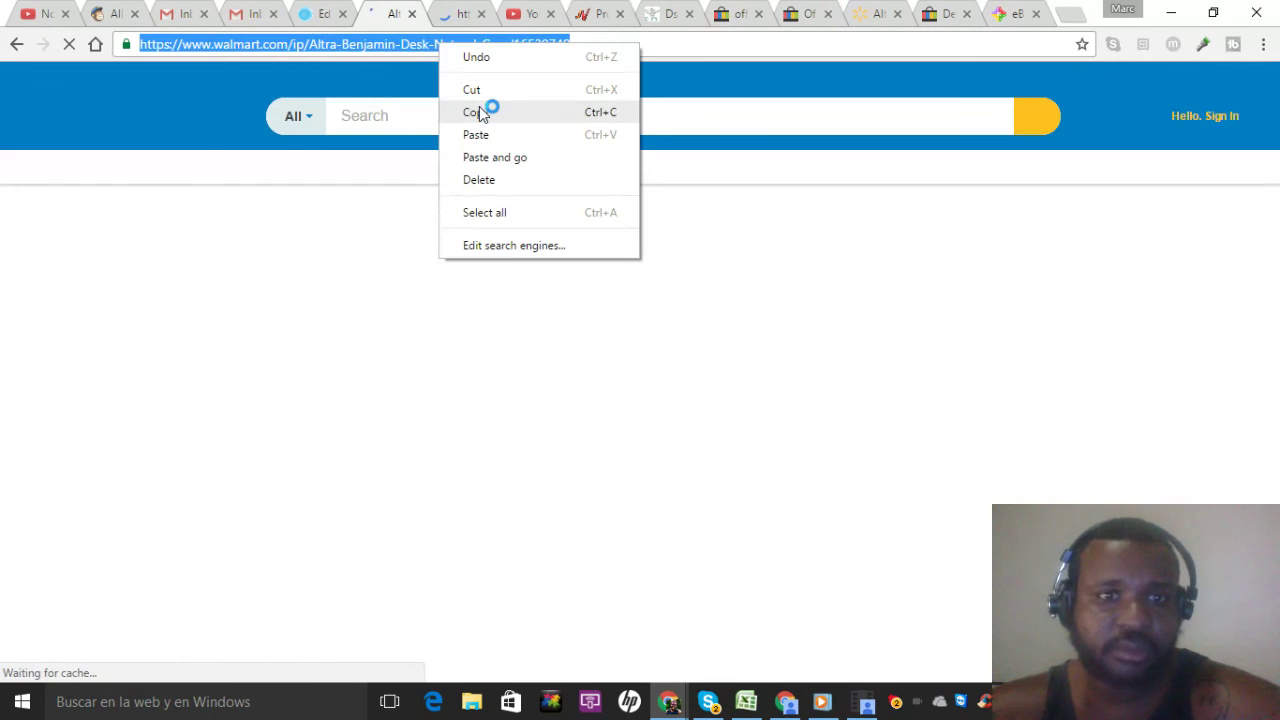
left_click(480, 113)
left_click(323, 13)
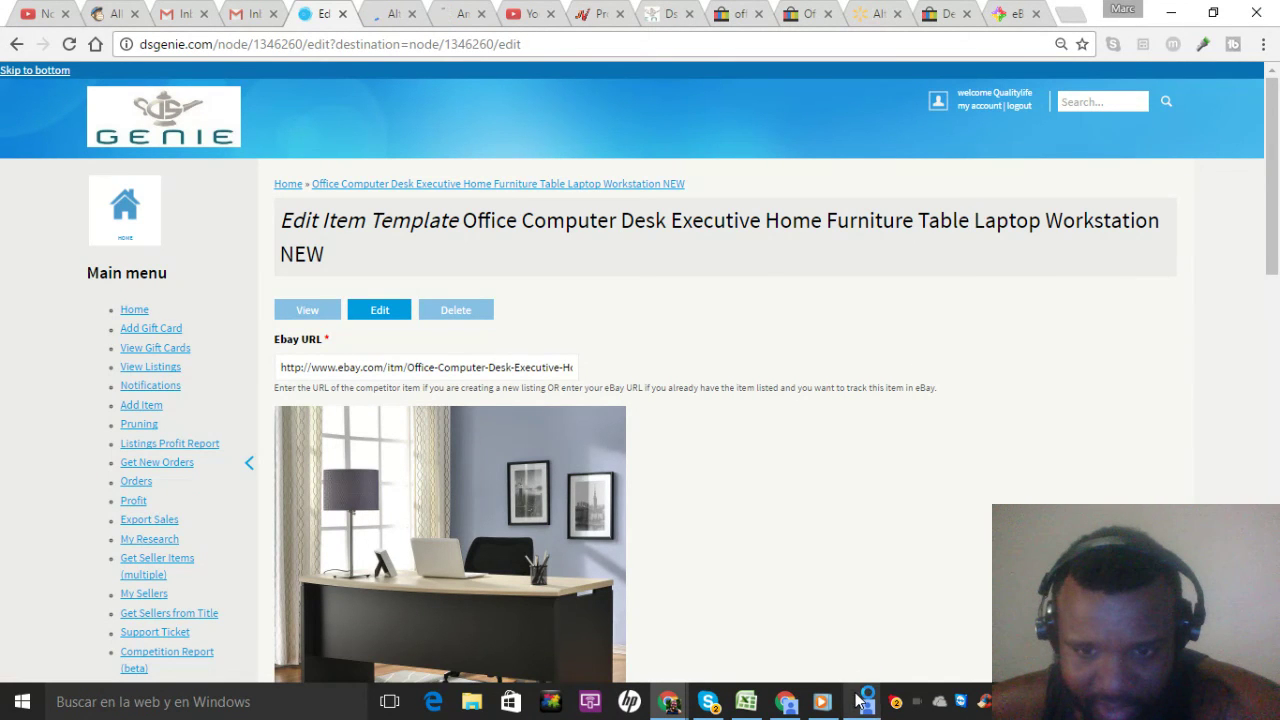
Step: Check the newly opened Amazon and Walmart pages for the desk and close both
mouse_move(857, 702)
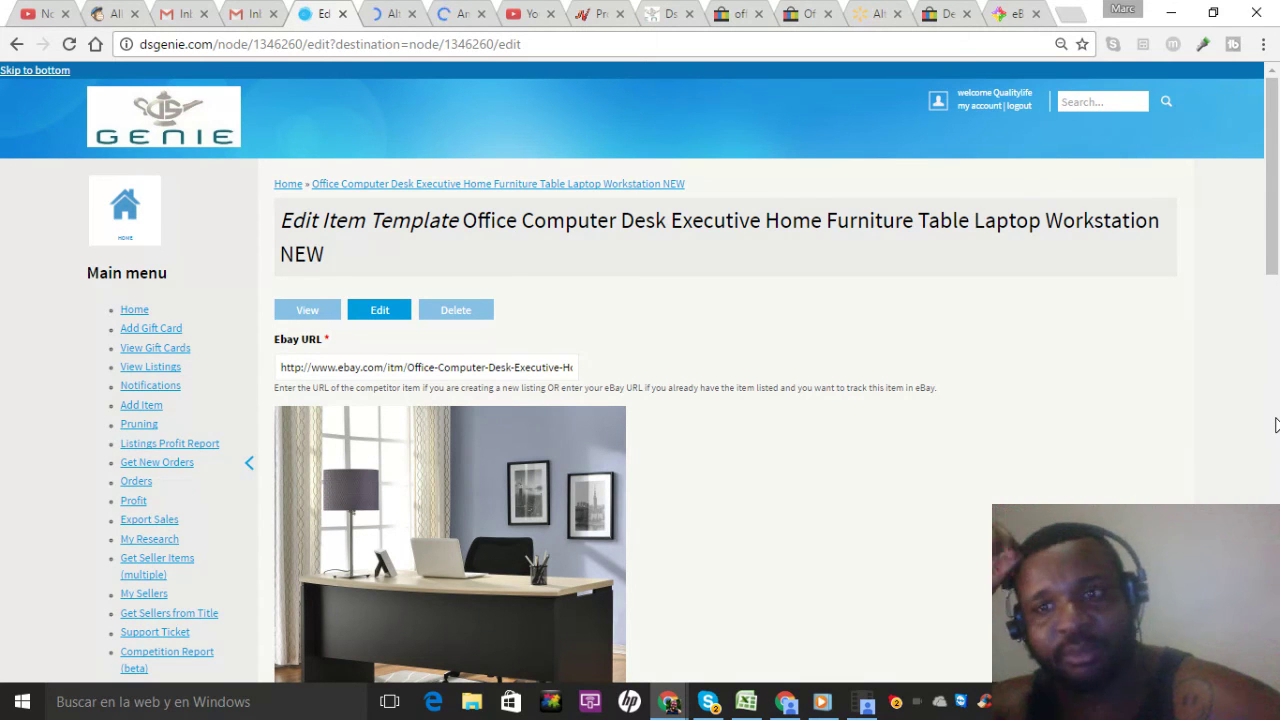
left_click(455, 10)
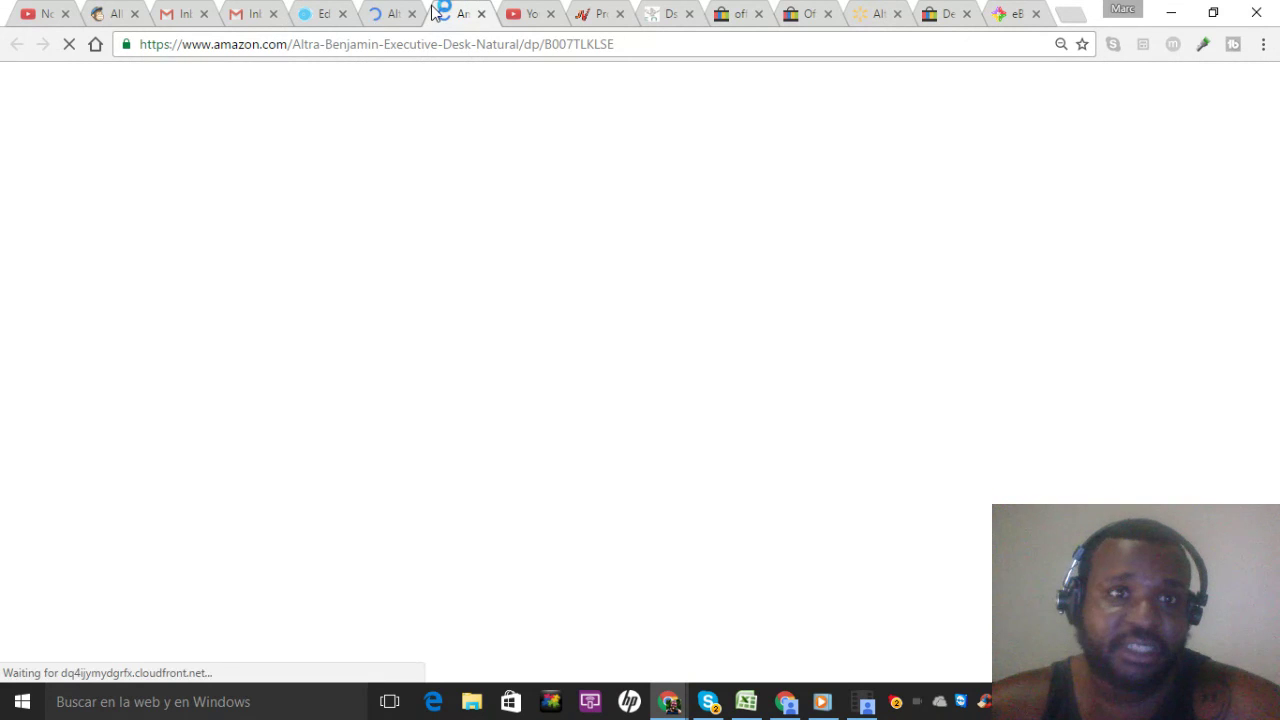
left_click(385, 10)
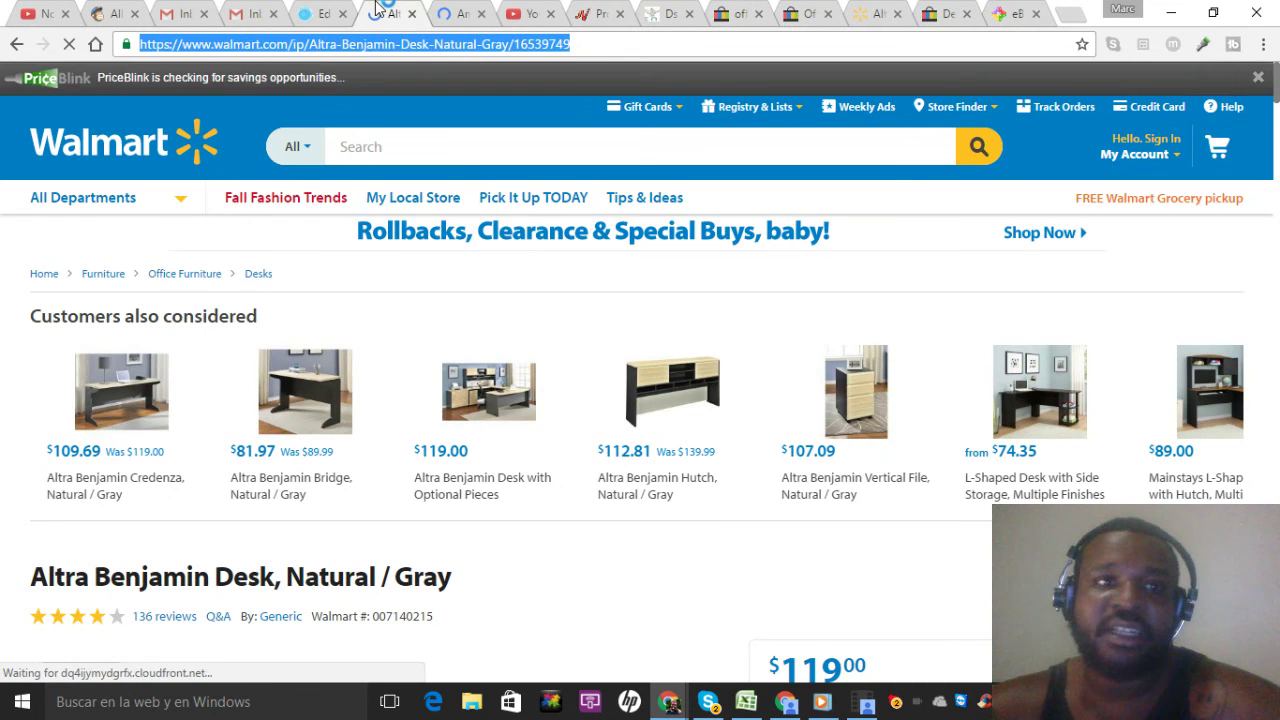
left_click(412, 14)
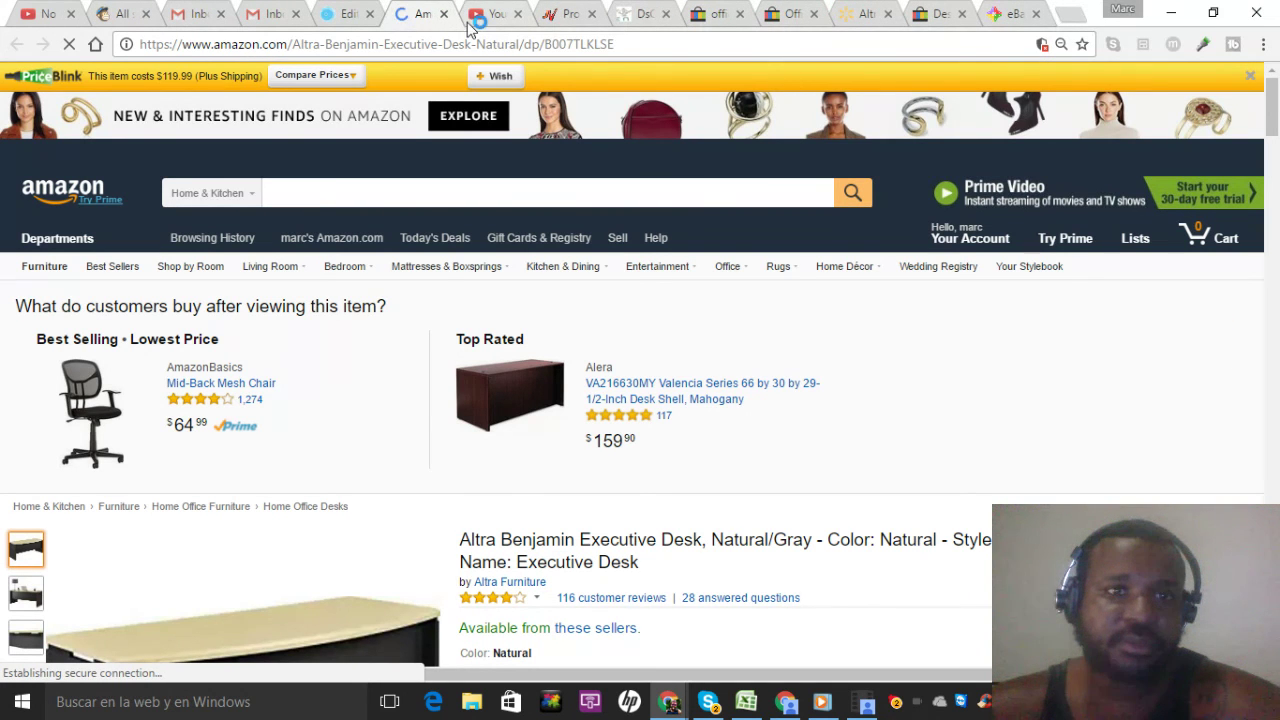
left_click(443, 14)
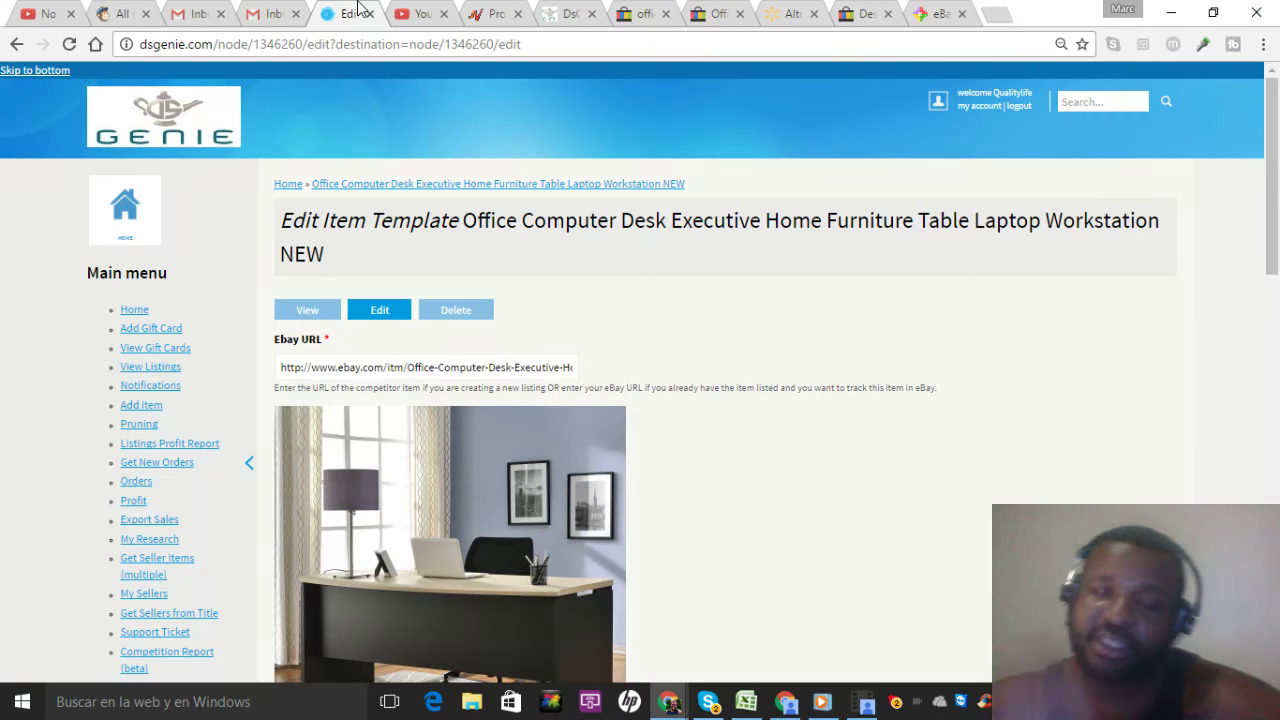
Step: Paste the copied Walmart link as the desk item's external URL and save the item
scroll(1270, 495, "down", 5)
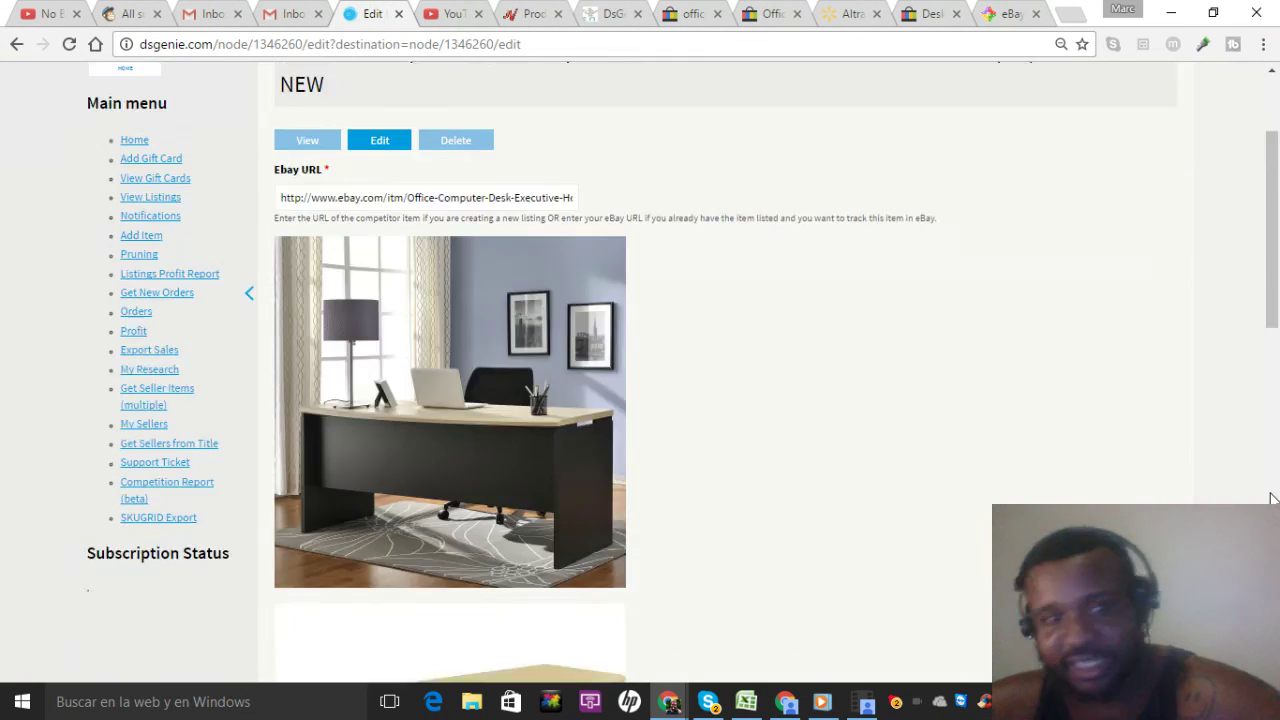
scroll(1272, 497, "down", 5)
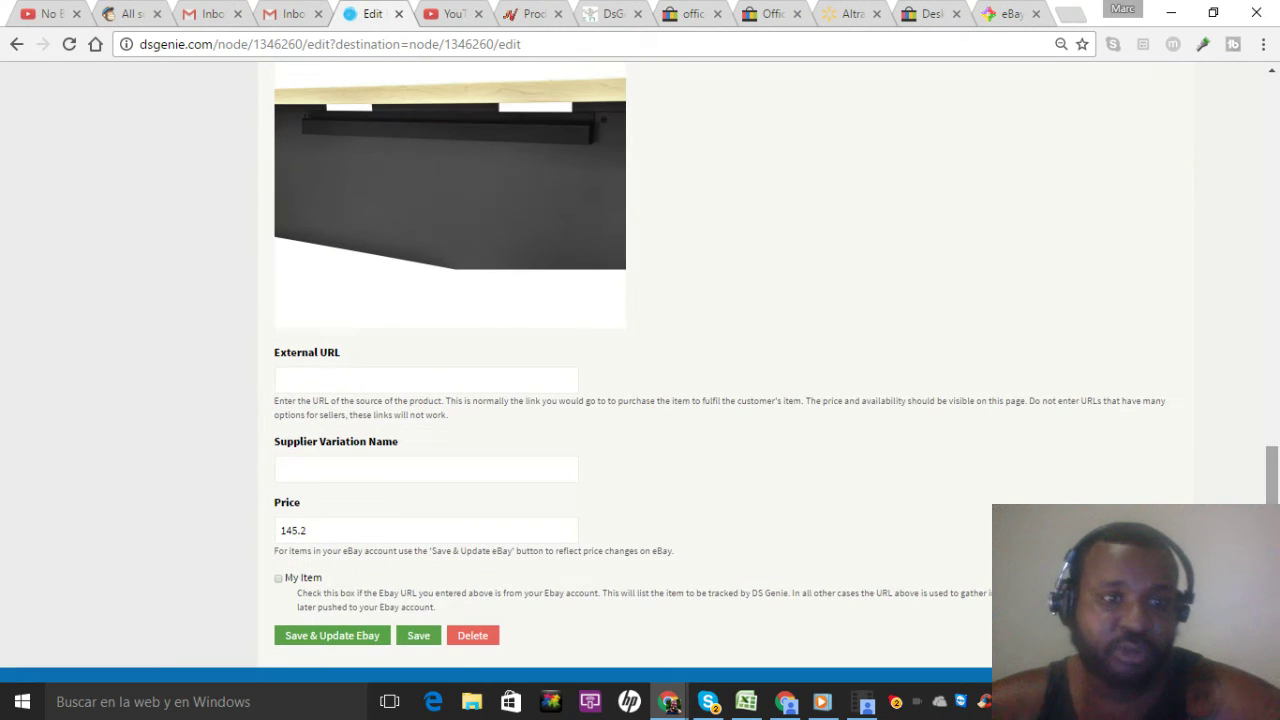
right_click(388, 380)
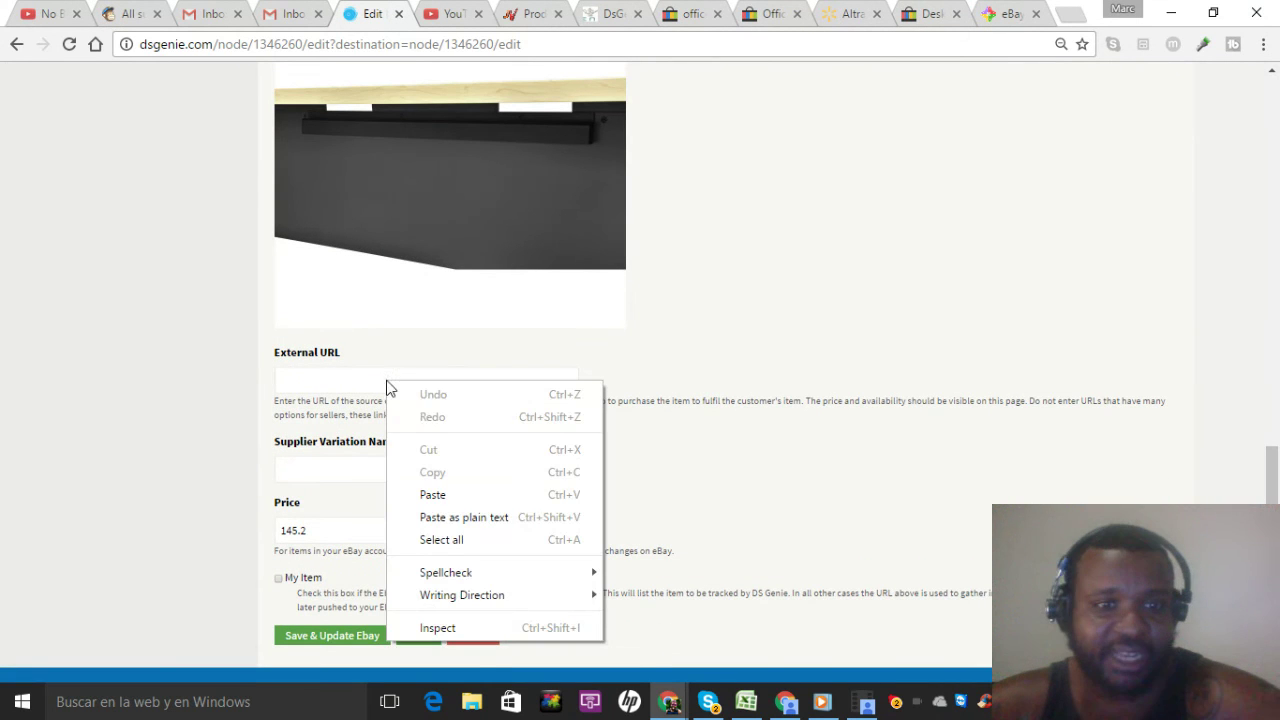
left_click(453, 502)
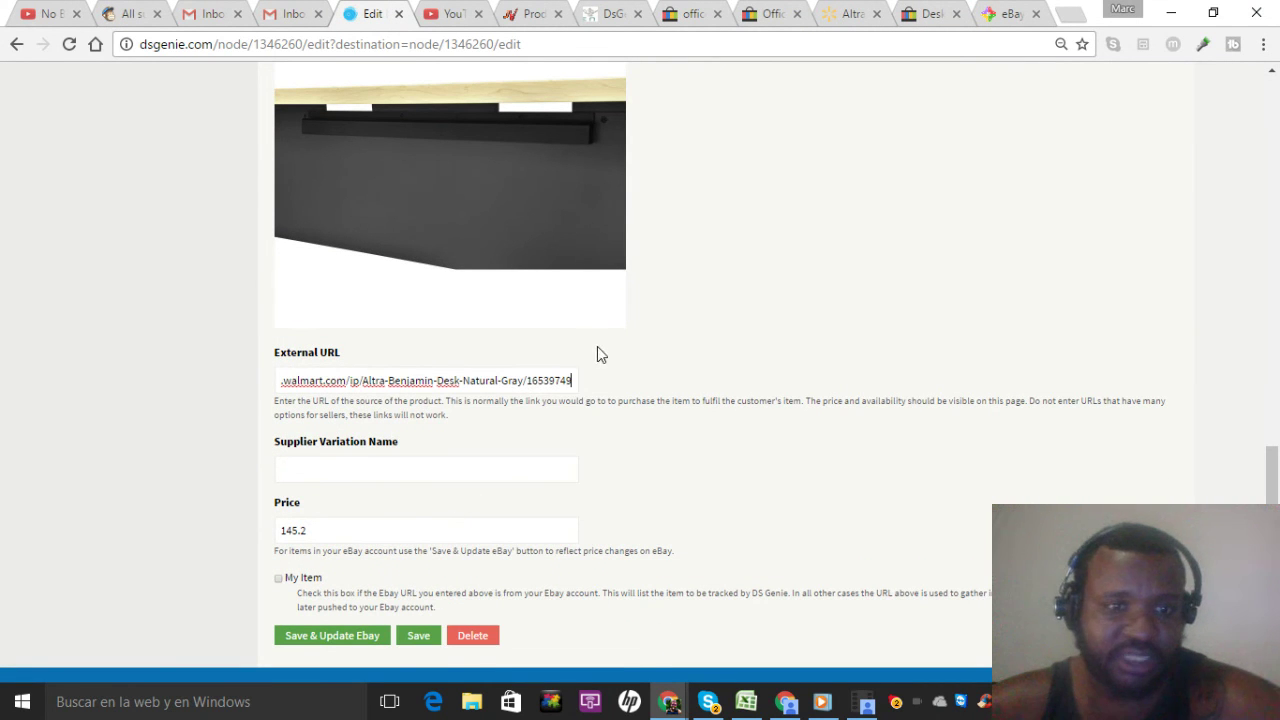
mouse_move(1272, 475)
left_mouse_down()
mouse_move(1272, 498)
mouse_move(1272, 95)
mouse_move(1268, 472)
left_mouse_up()
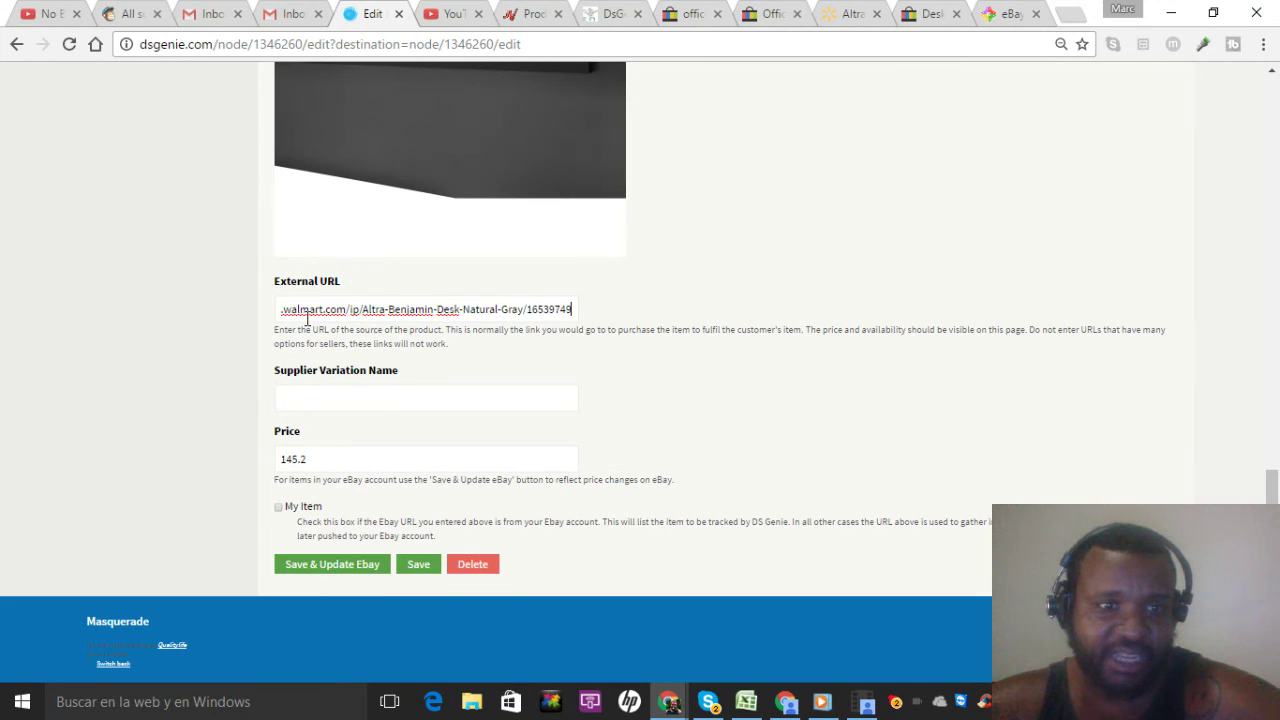
left_click(430, 577)
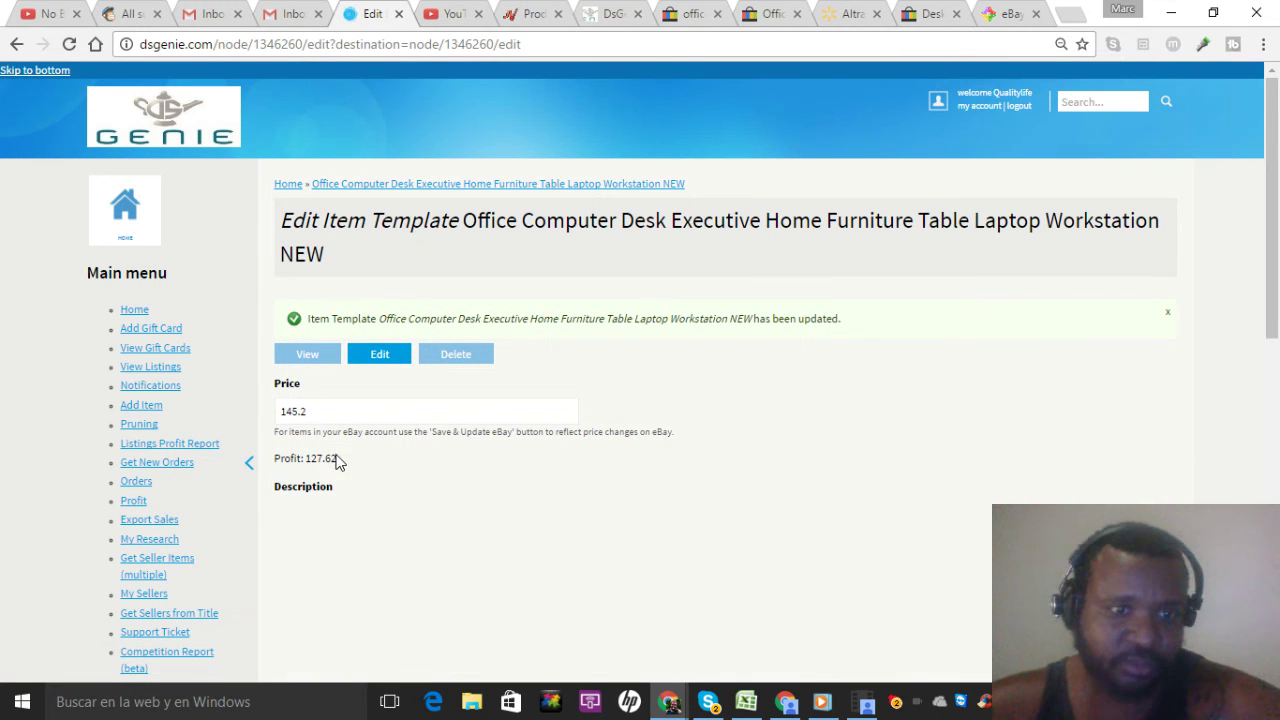
Step: Set the desk item's price to 144.67
left_click(316, 410)
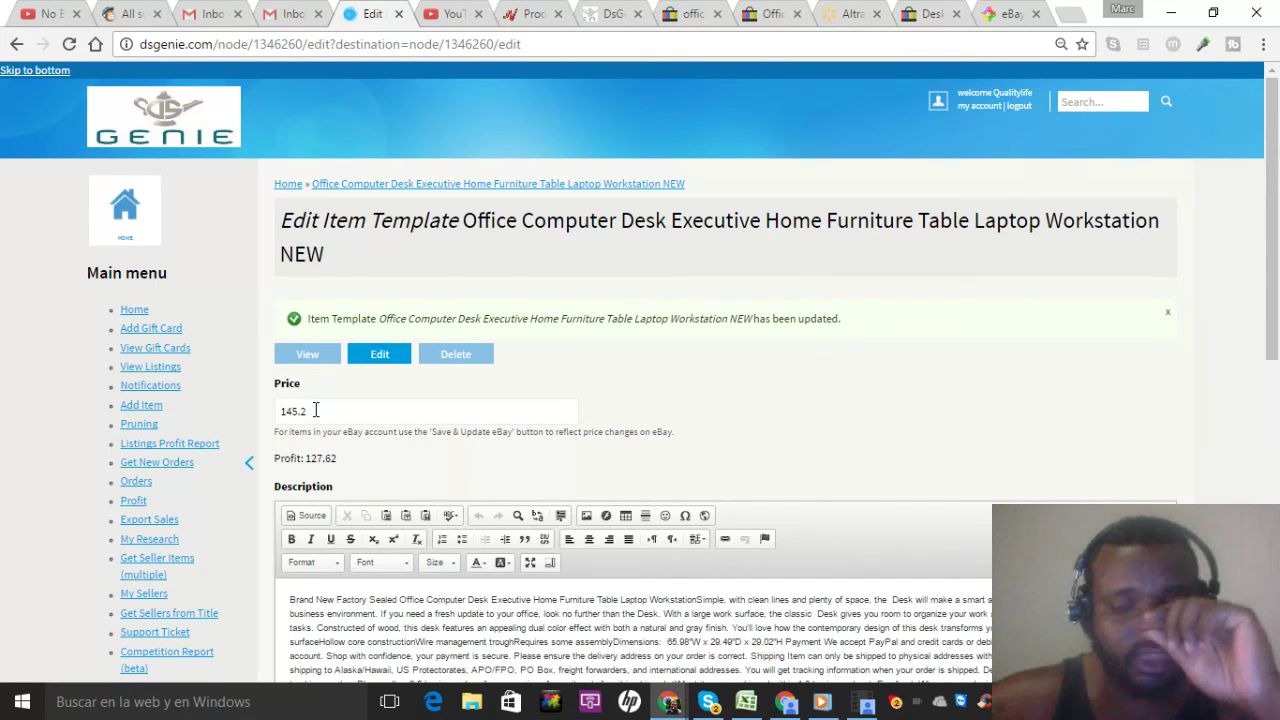
key("BackSpace")
key("BackSpace")
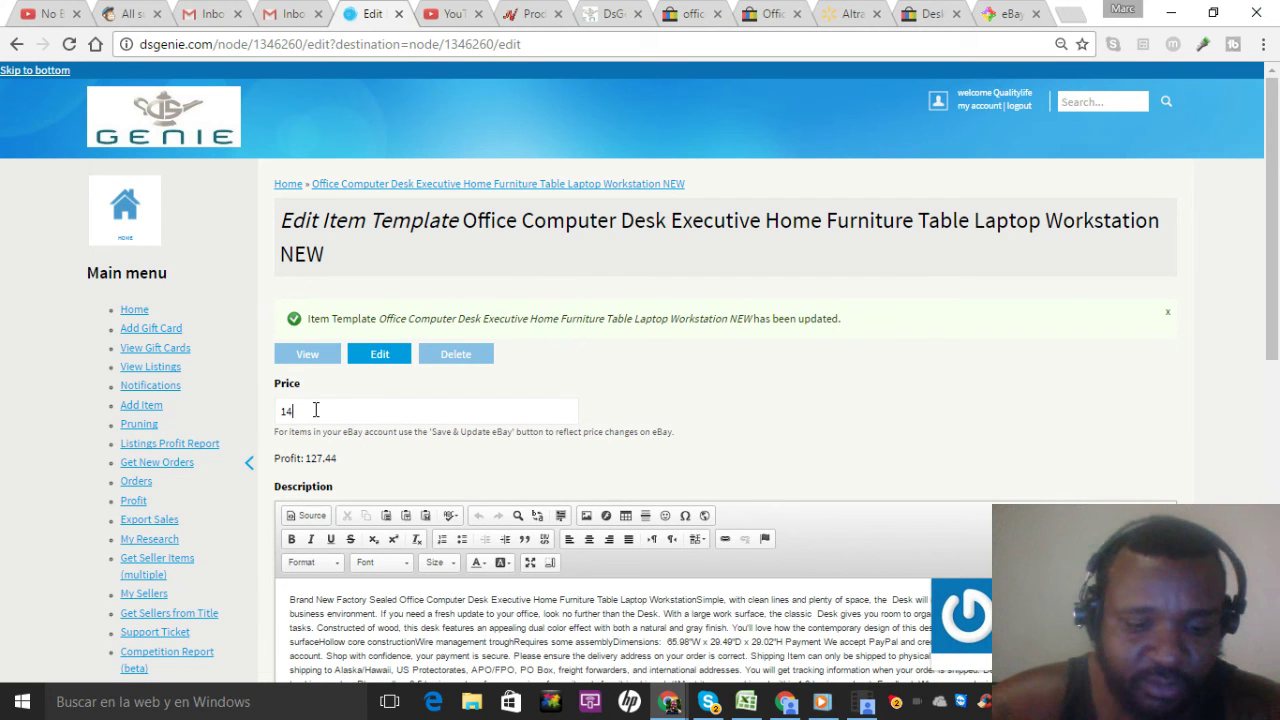
type("4.67")
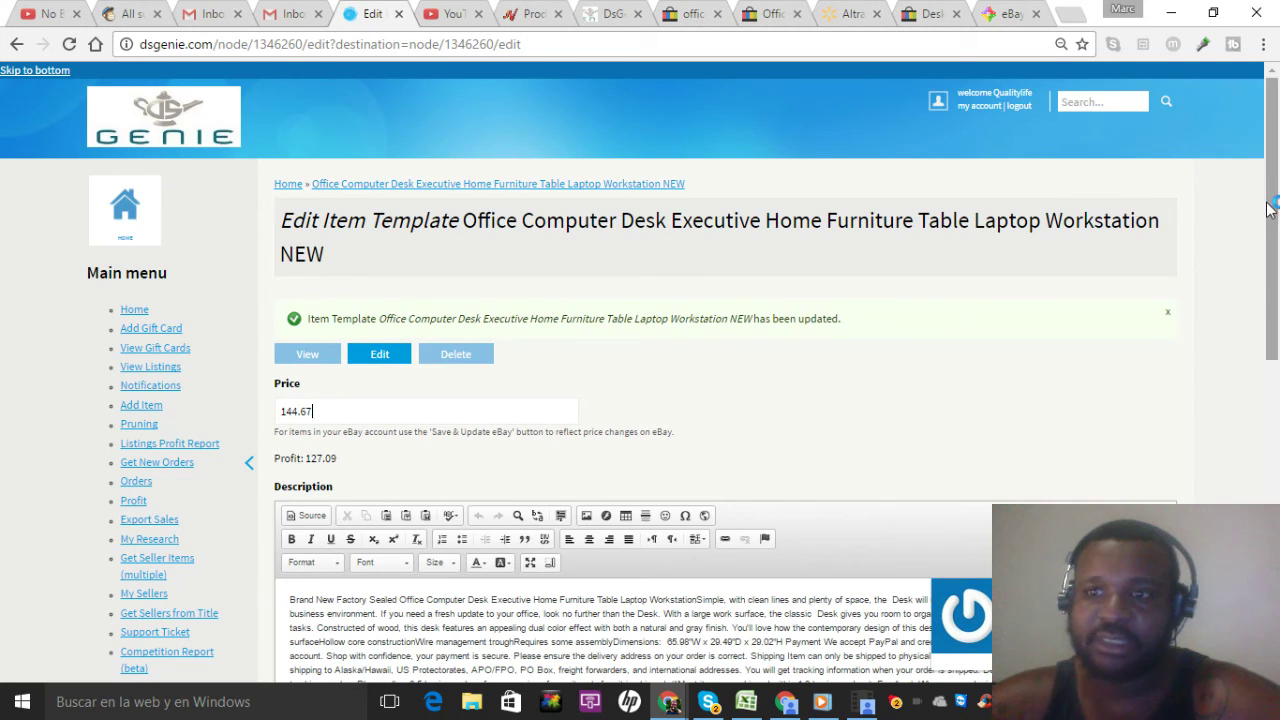
Step: Set the store price to 119 and the shipping price to 0
left_click_drag(1270, 207, 1033, 500)
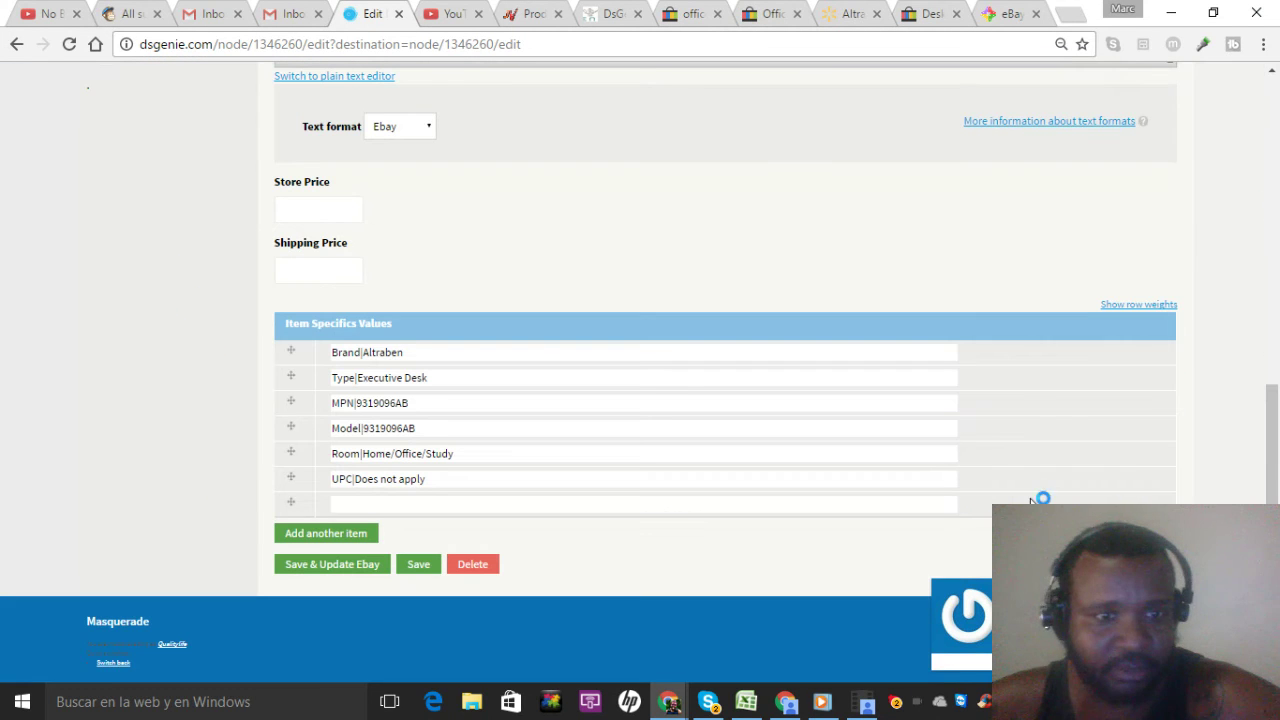
left_click(315, 211)
type("119")
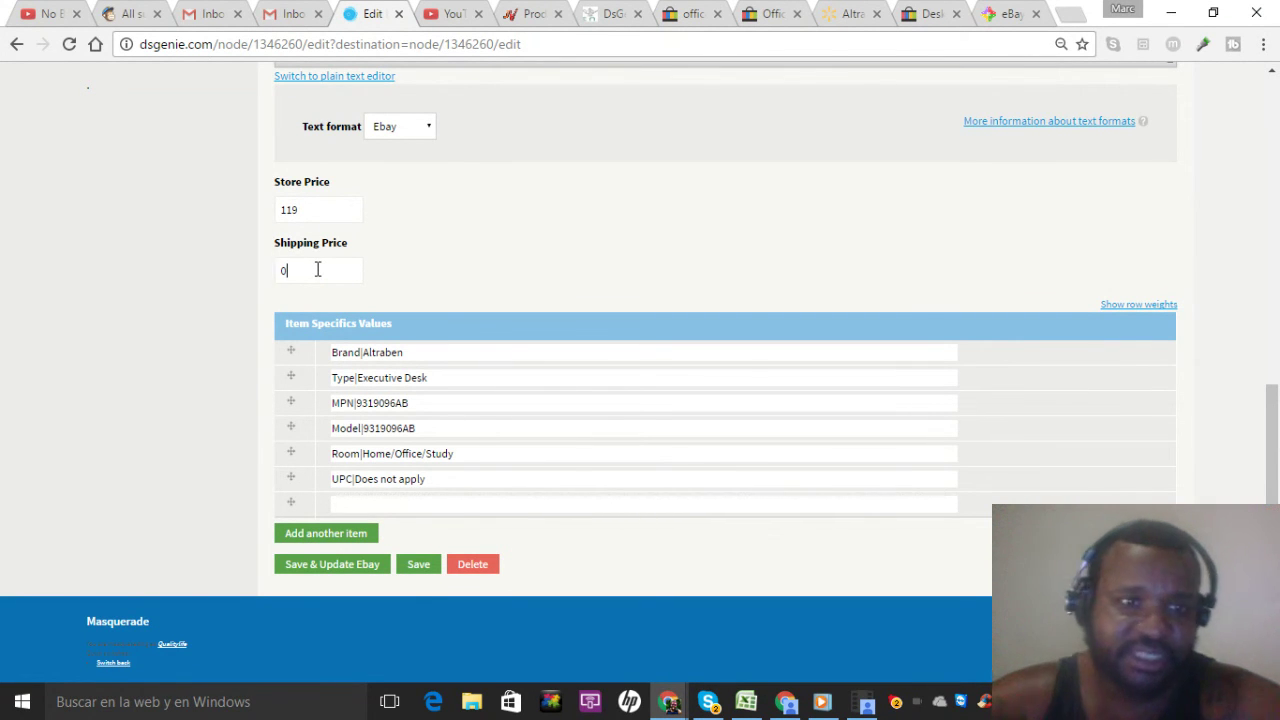
Step: Re-enter the item price as 144.67 to recalculate the profit
left_click_drag(1276, 429, 1261, 134)
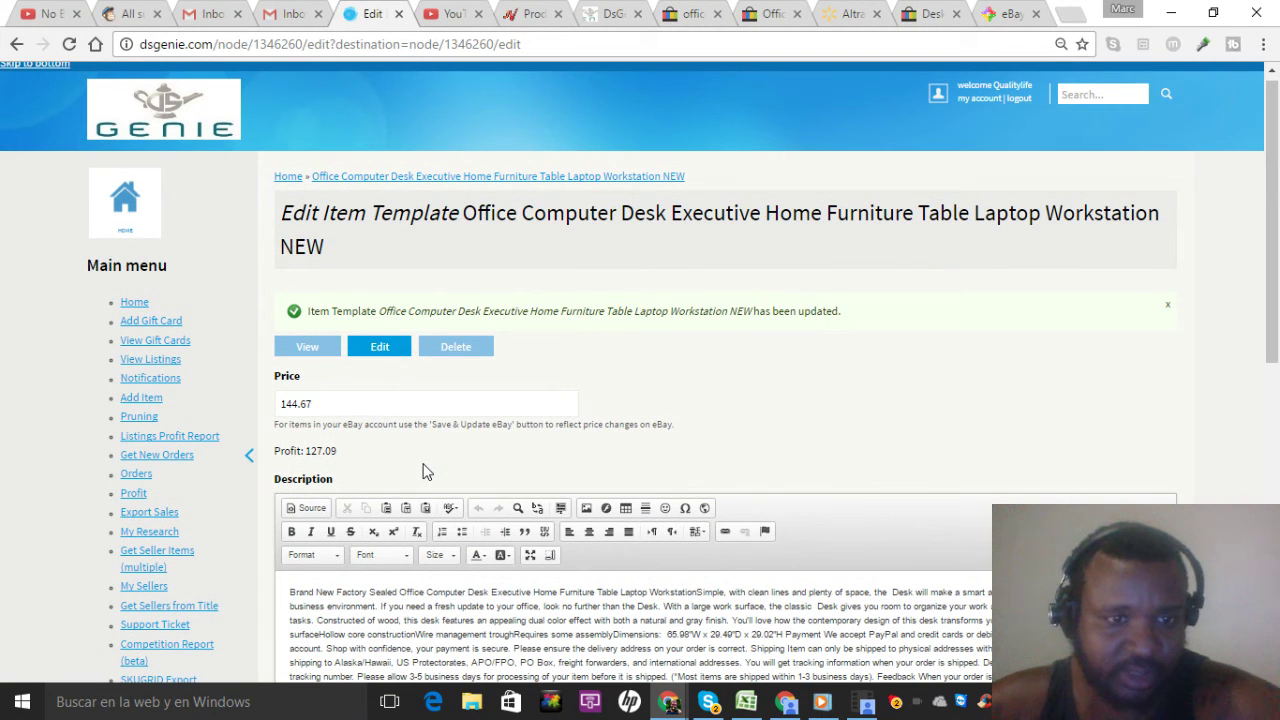
left_click_drag(320, 411, 272, 410)
type("144")
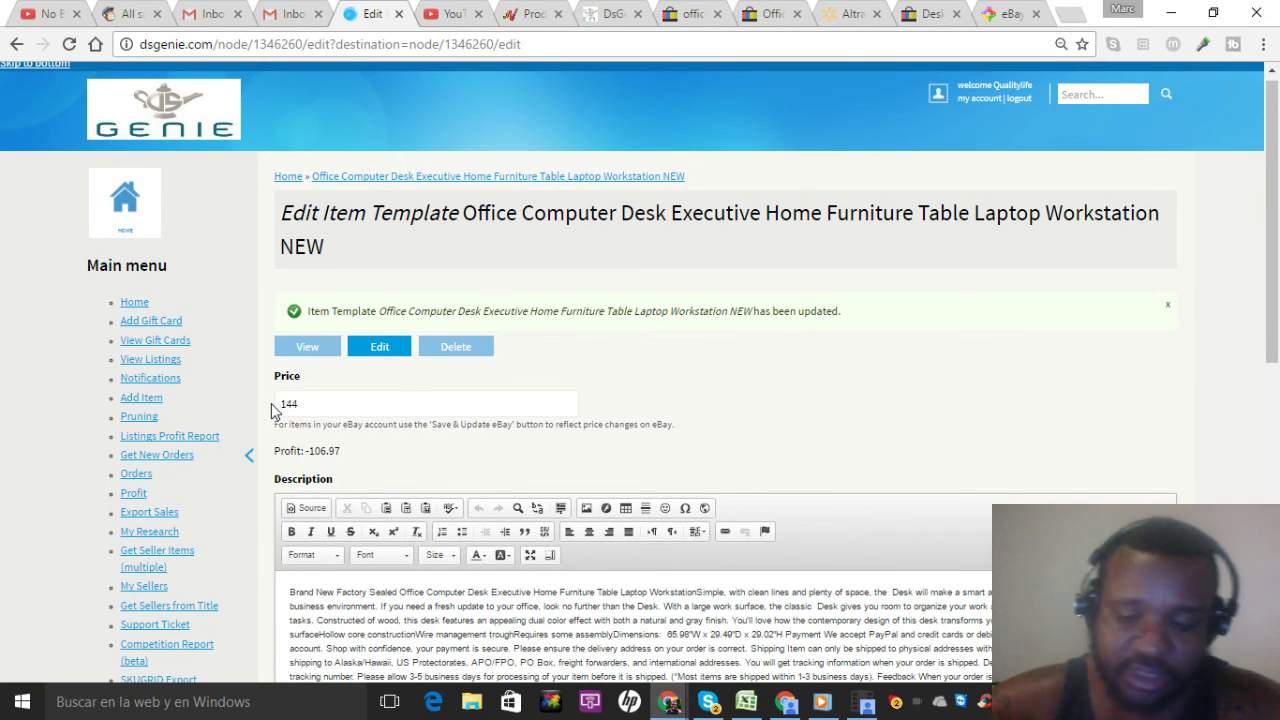
type(".67")
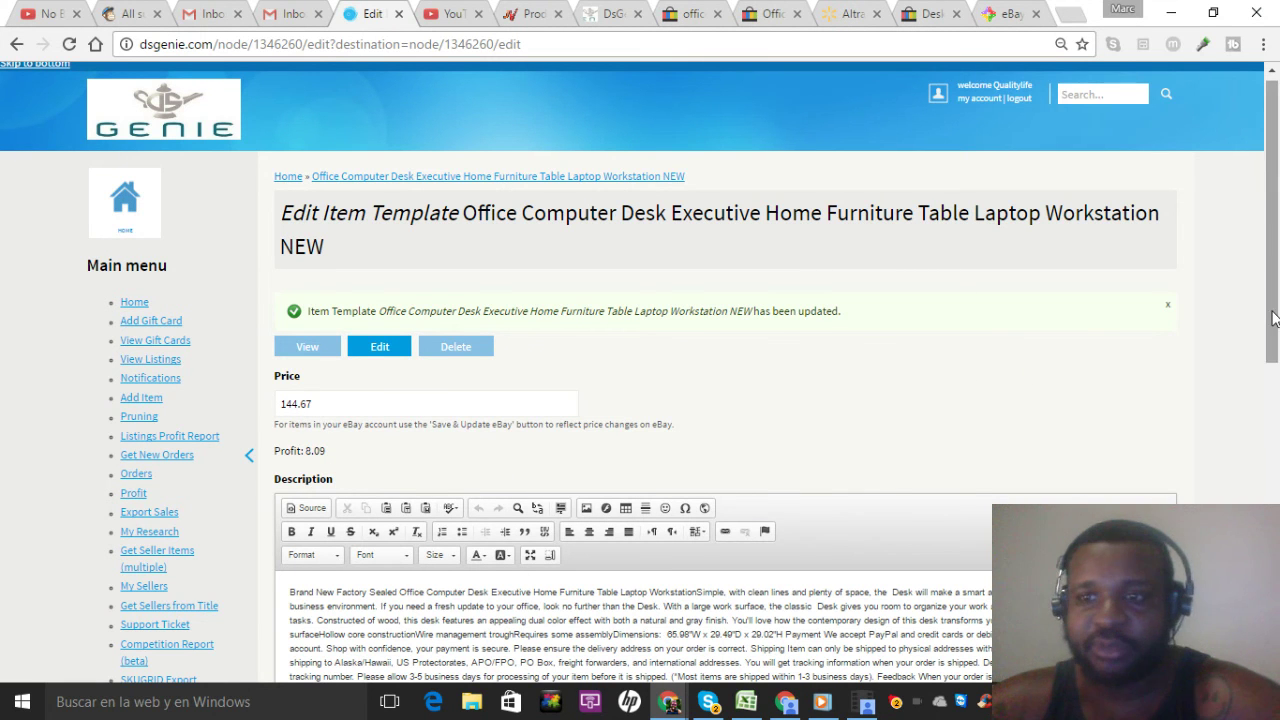
Step: Clear the entire existing description of the desk item
left_click_drag(1272, 322, 1272, 434)
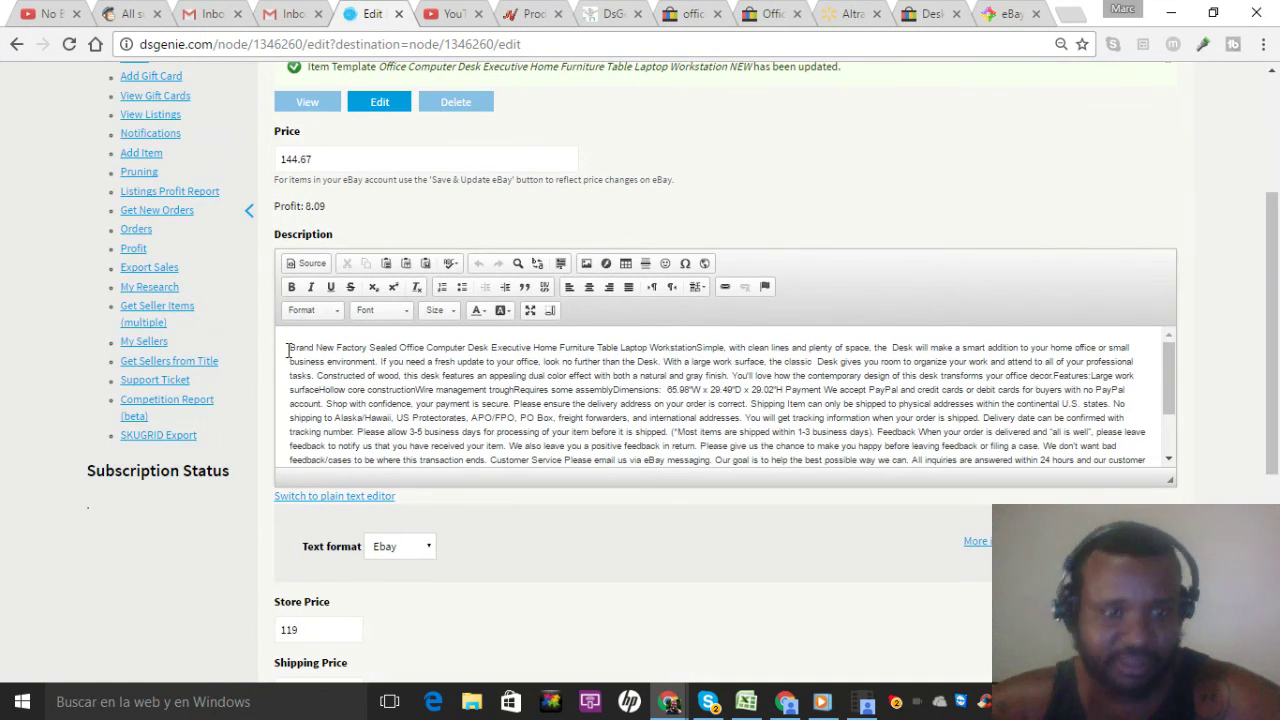
left_click(318, 352)
key("ctrl+a")
key("Delete")
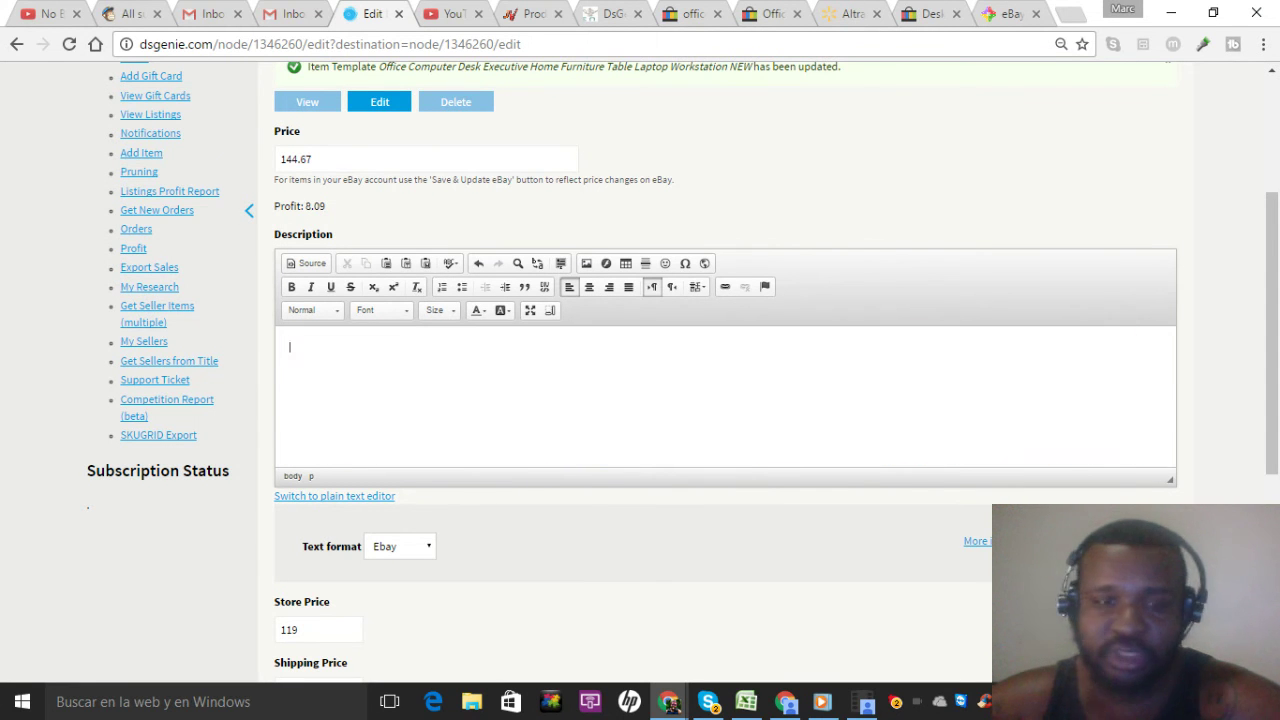
Step: Copy the Walmart page's desk description, from the opening paragraph through "Wire management trough", into the desk item's empty description
left_click(830, 10)
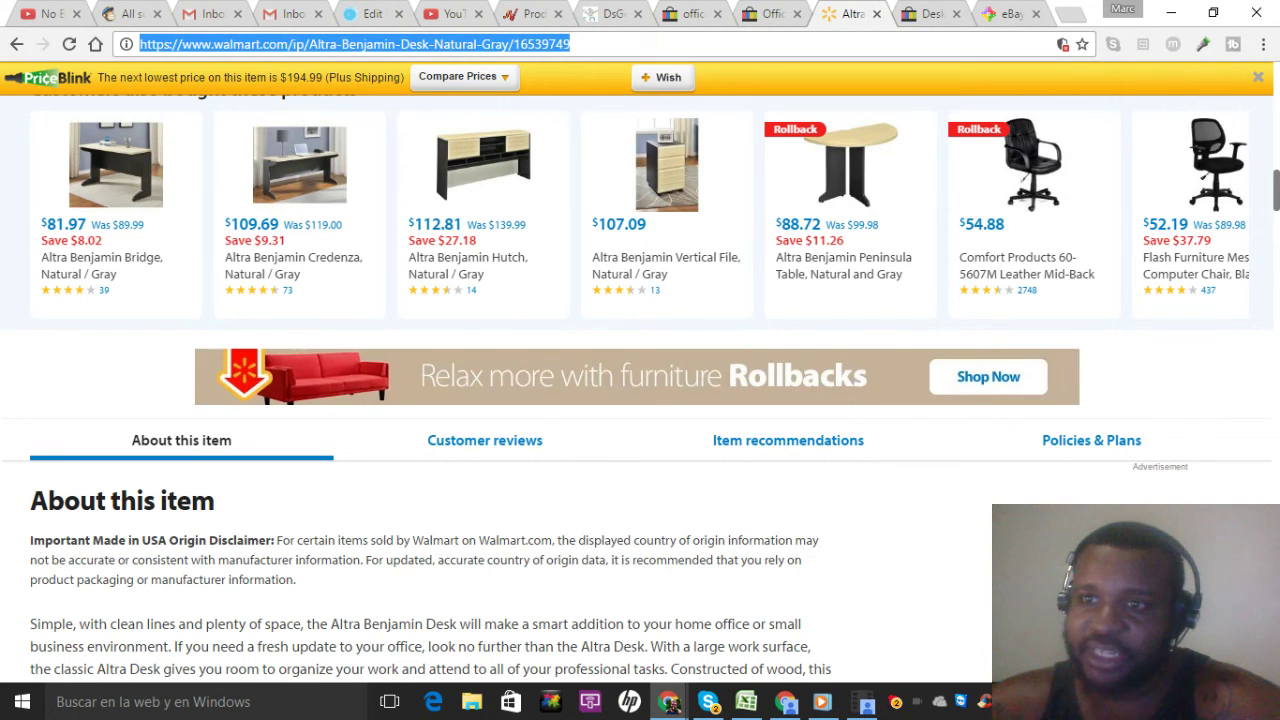
mouse_move(1276, 197)
left_mouse_down()
mouse_move(1276, 259)
mouse_move(1276, 220)
left_mouse_up()
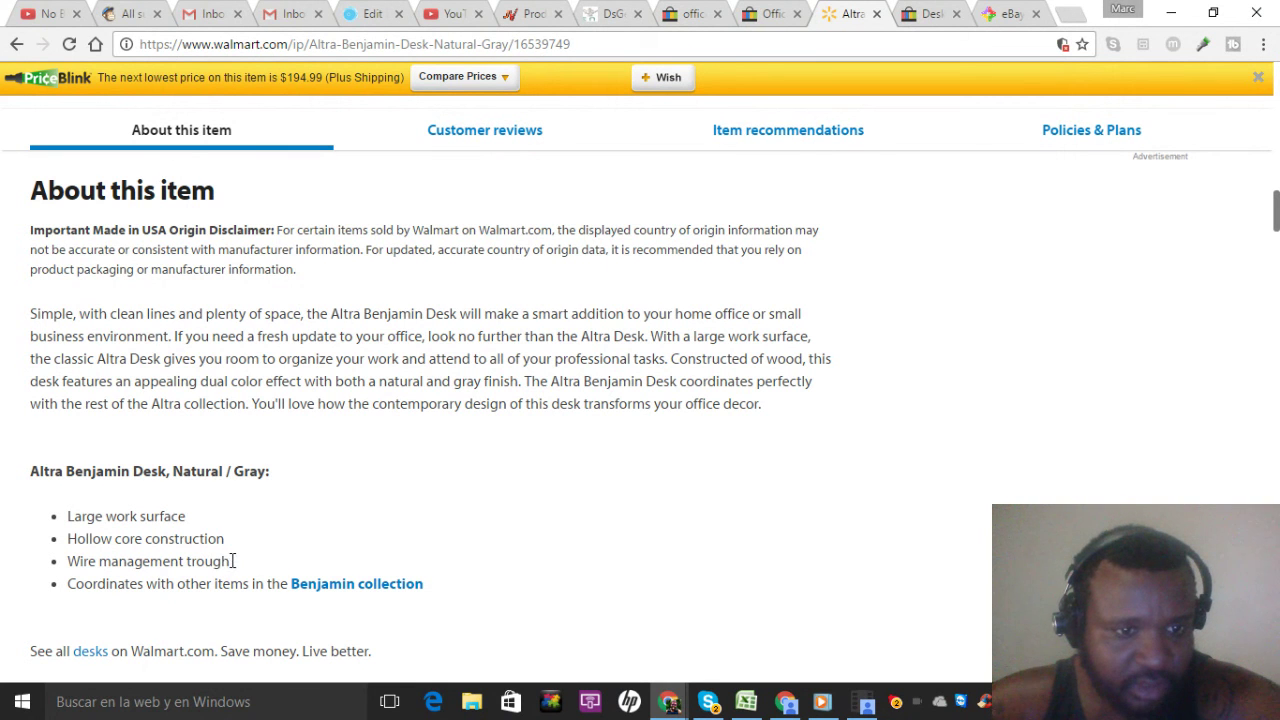
left_click_drag(232, 561, 27, 313)
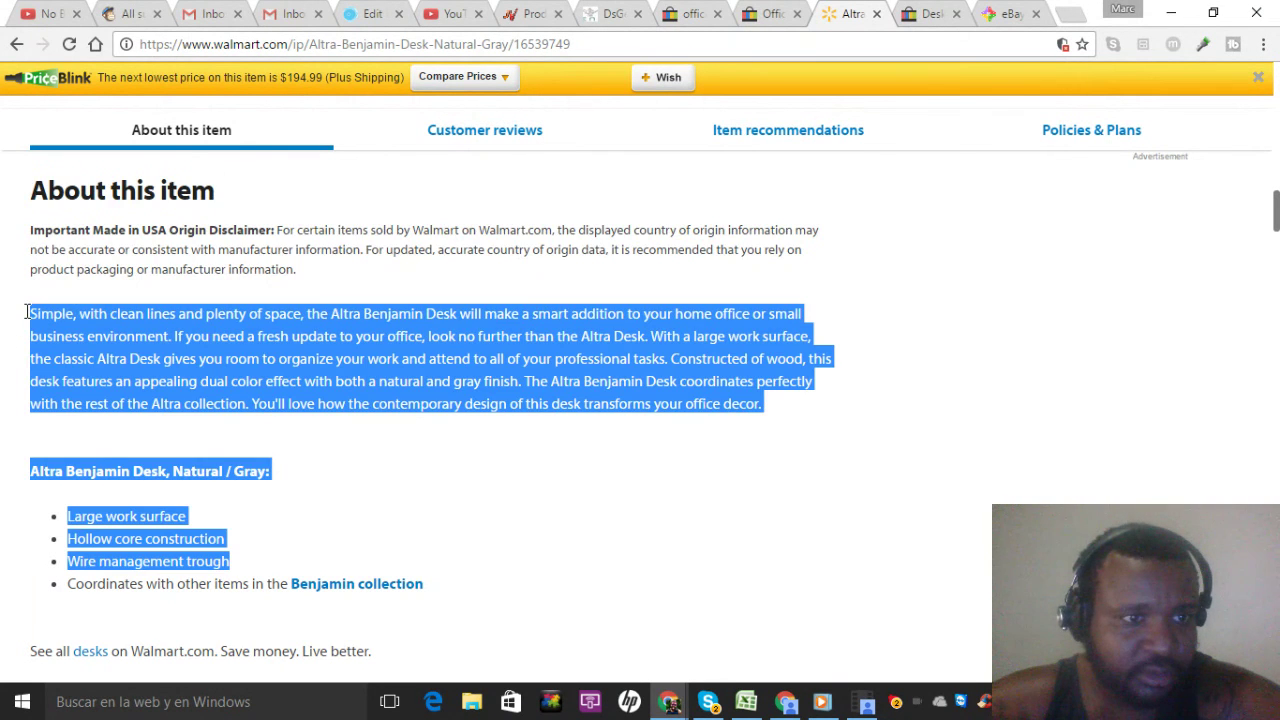
right_click(100, 341)
left_click(128, 355)
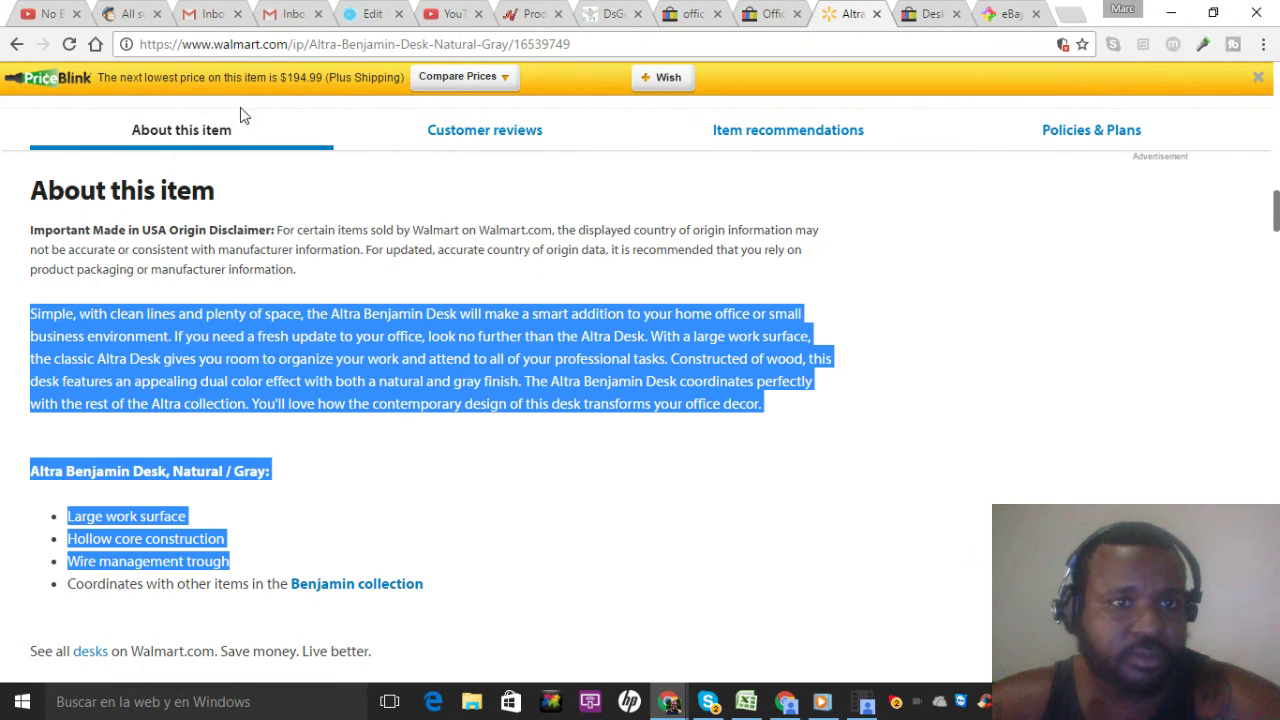
left_click(357, 8)
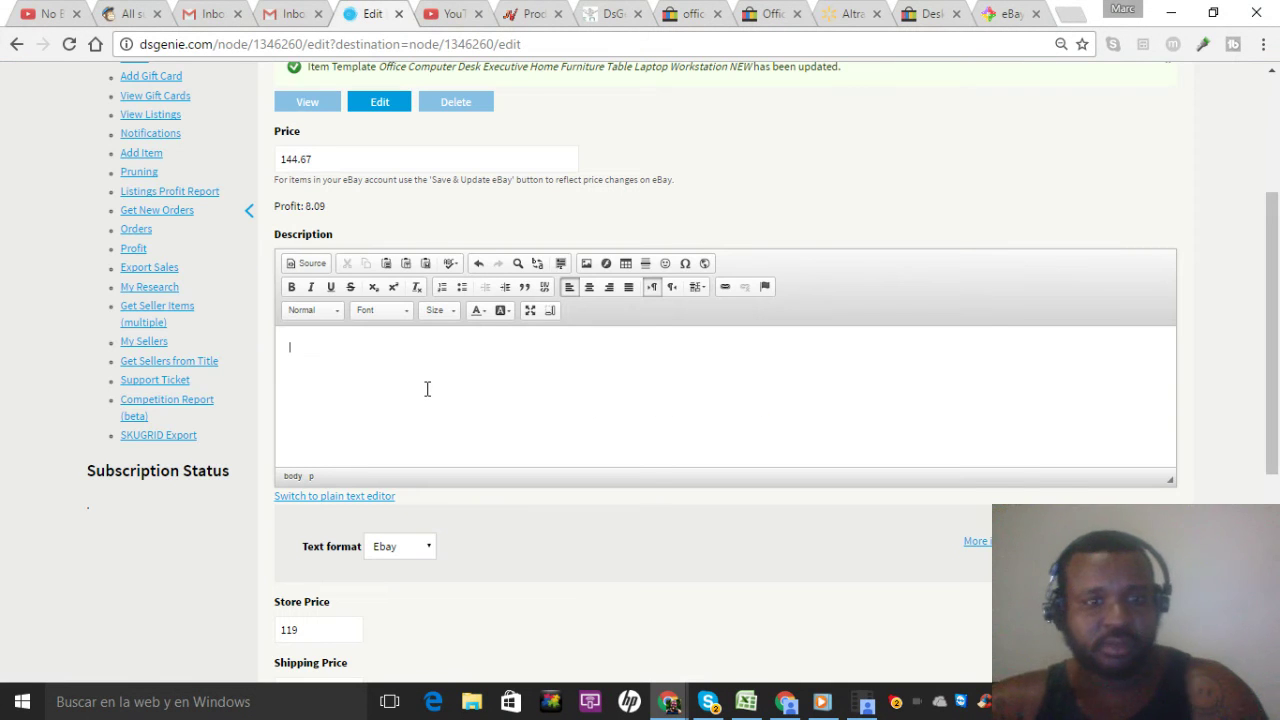
key("ctrl+v")
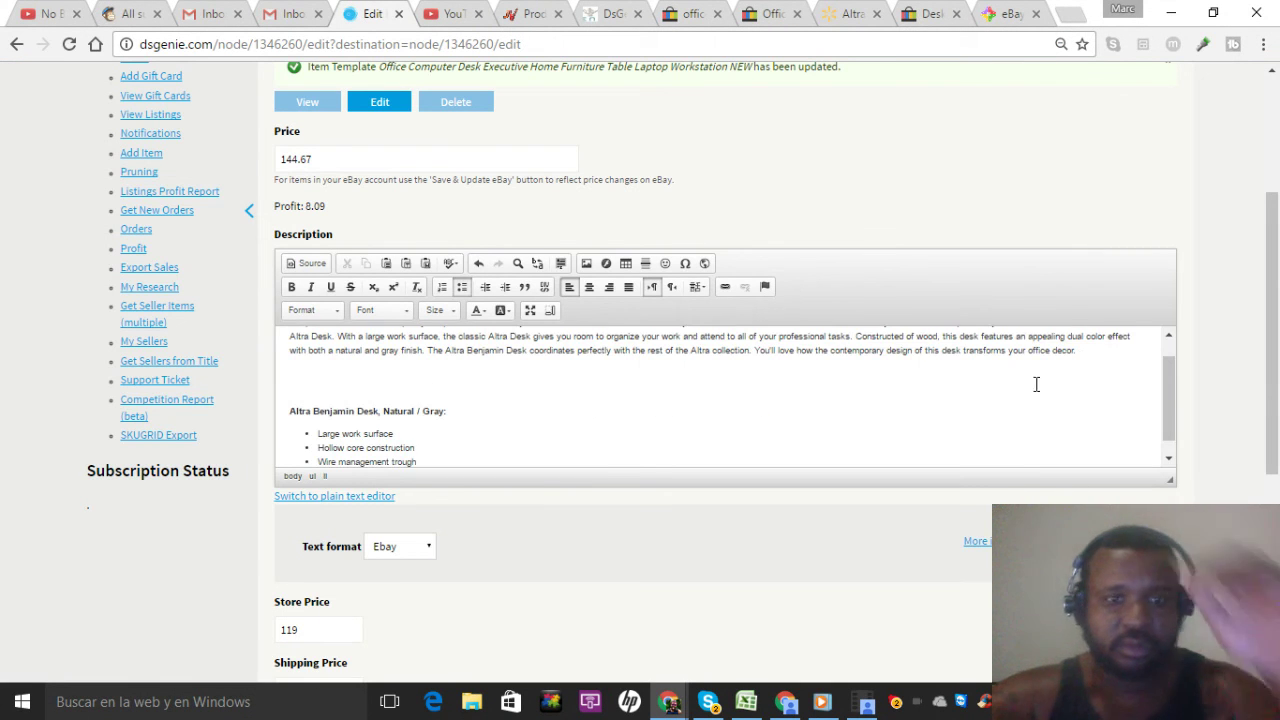
Step: Save the desk item's details and item specifics, and save its pictures without adding new files
left_click_drag(1272, 378, 1272, 570)
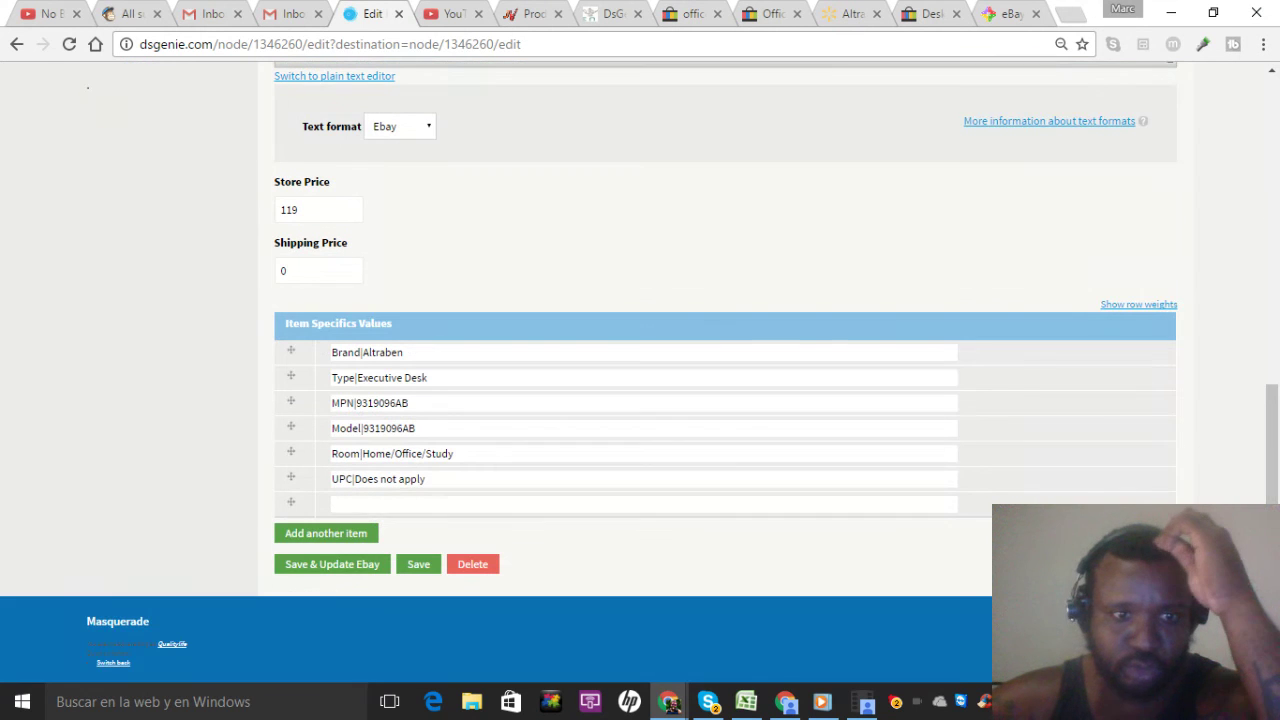
left_click(420, 566)
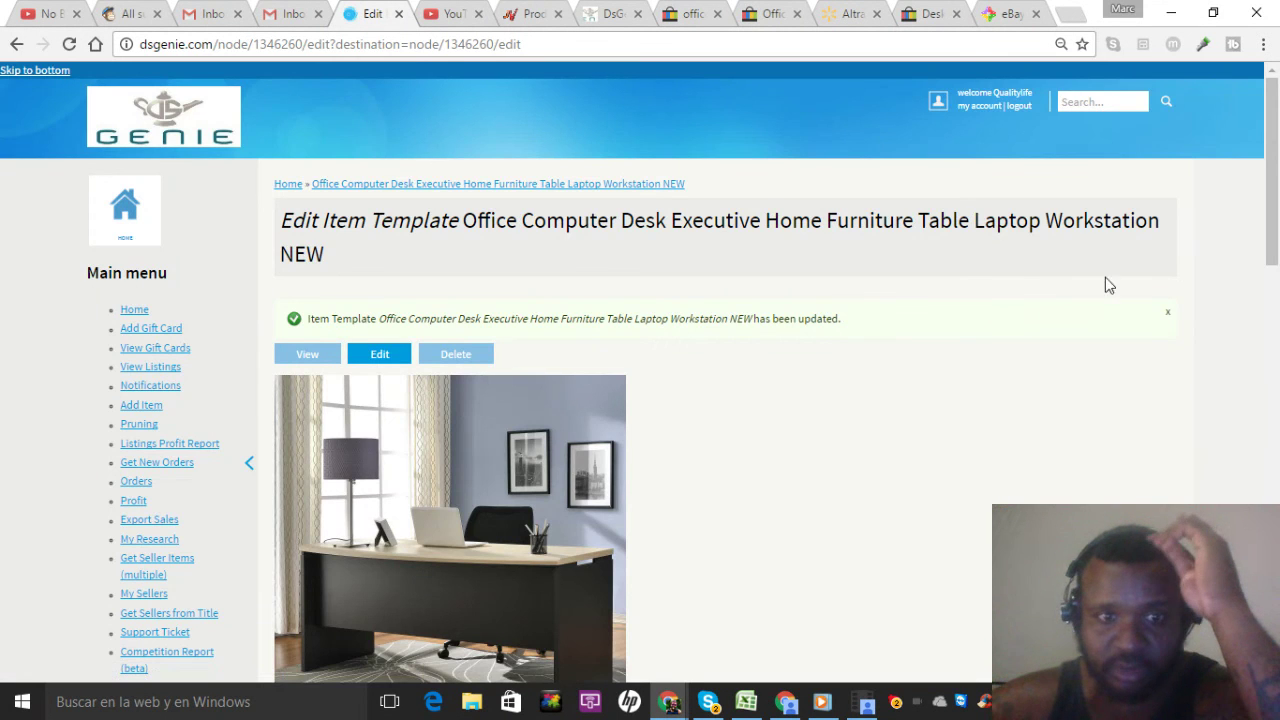
left_click_drag(1270, 205, 1272, 510)
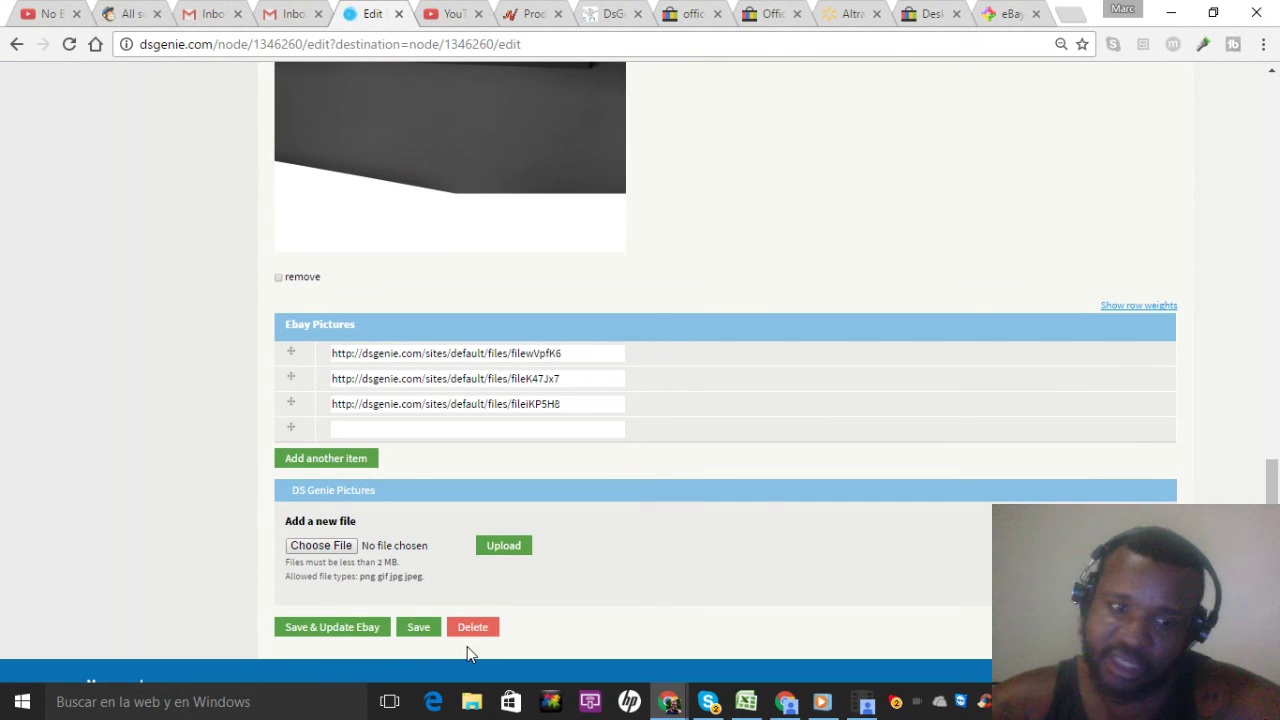
left_click(416, 628)
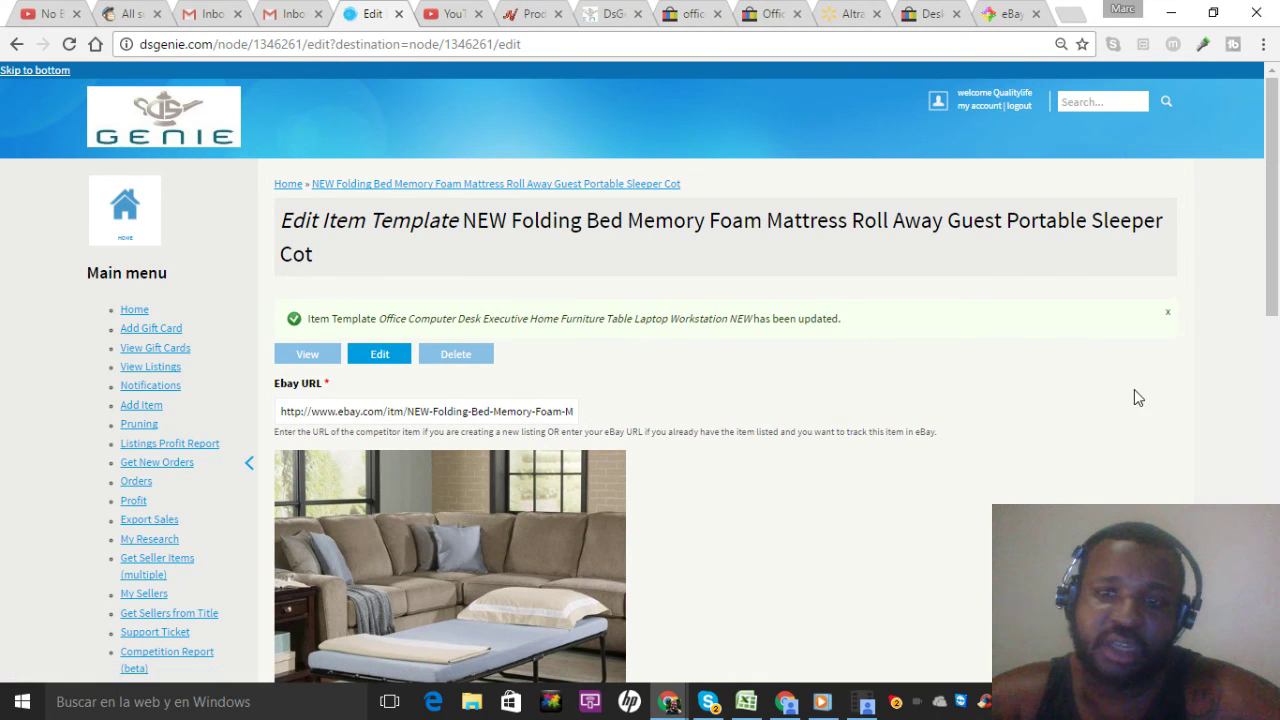
left_click_drag(1268, 232, 1240, 282)
scroll(1236, 300, "down", 2)
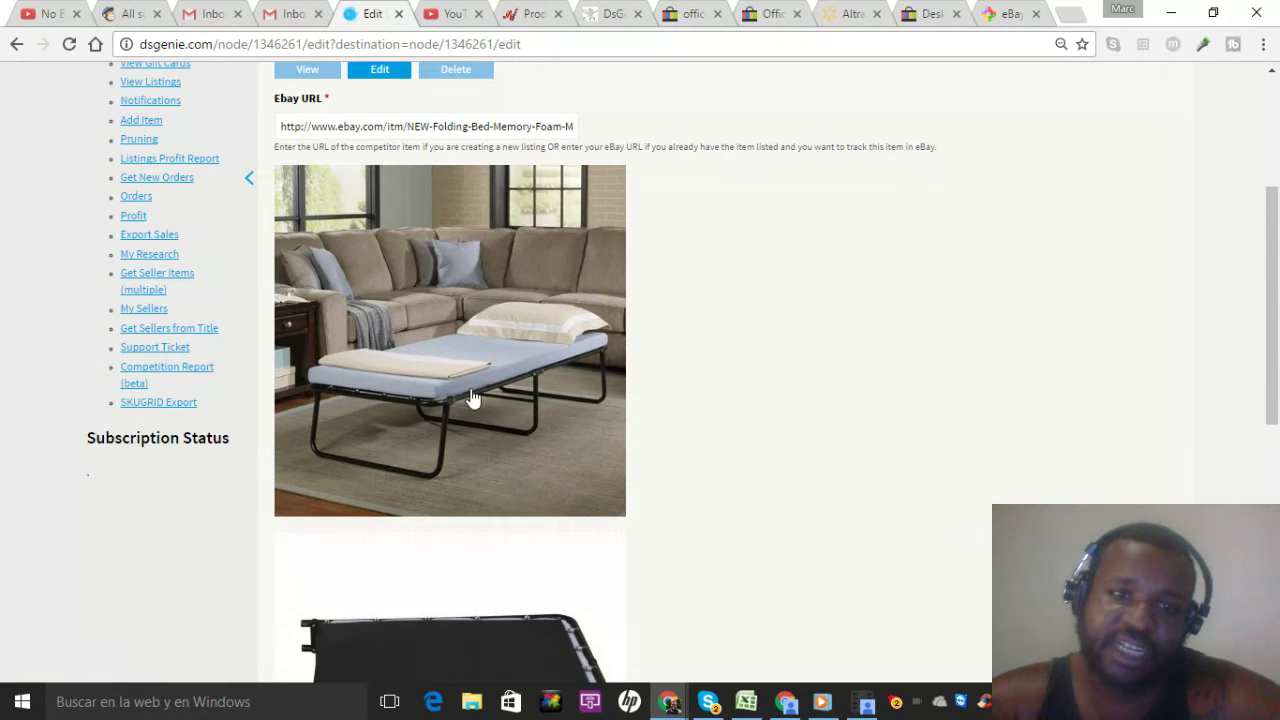
left_click(470, 391)
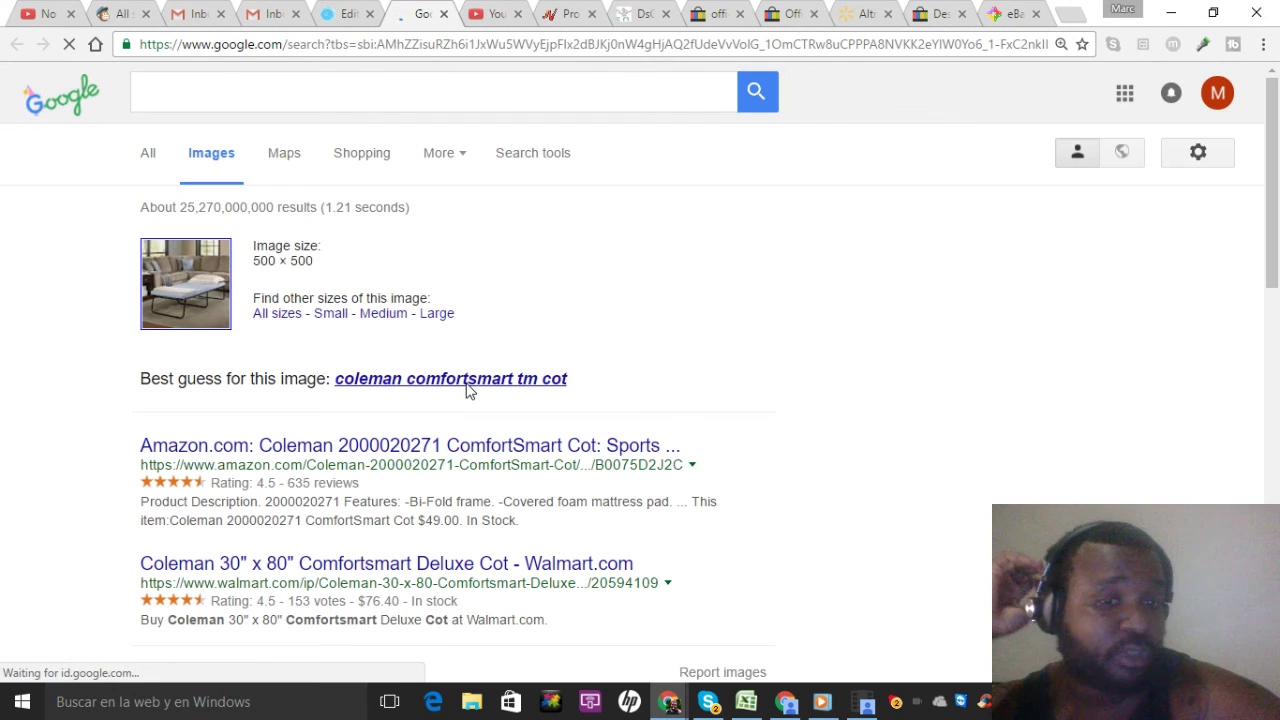
left_click(522, 450)
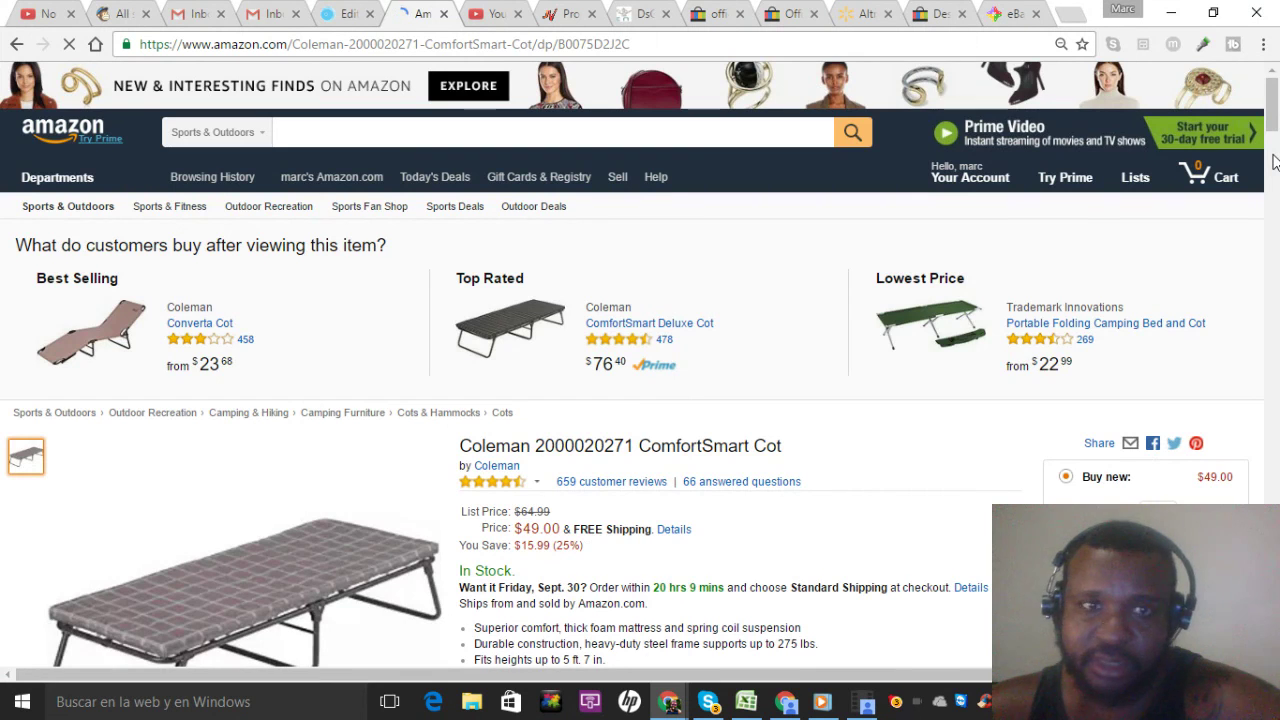
scroll(1273, 130, "down", 4)
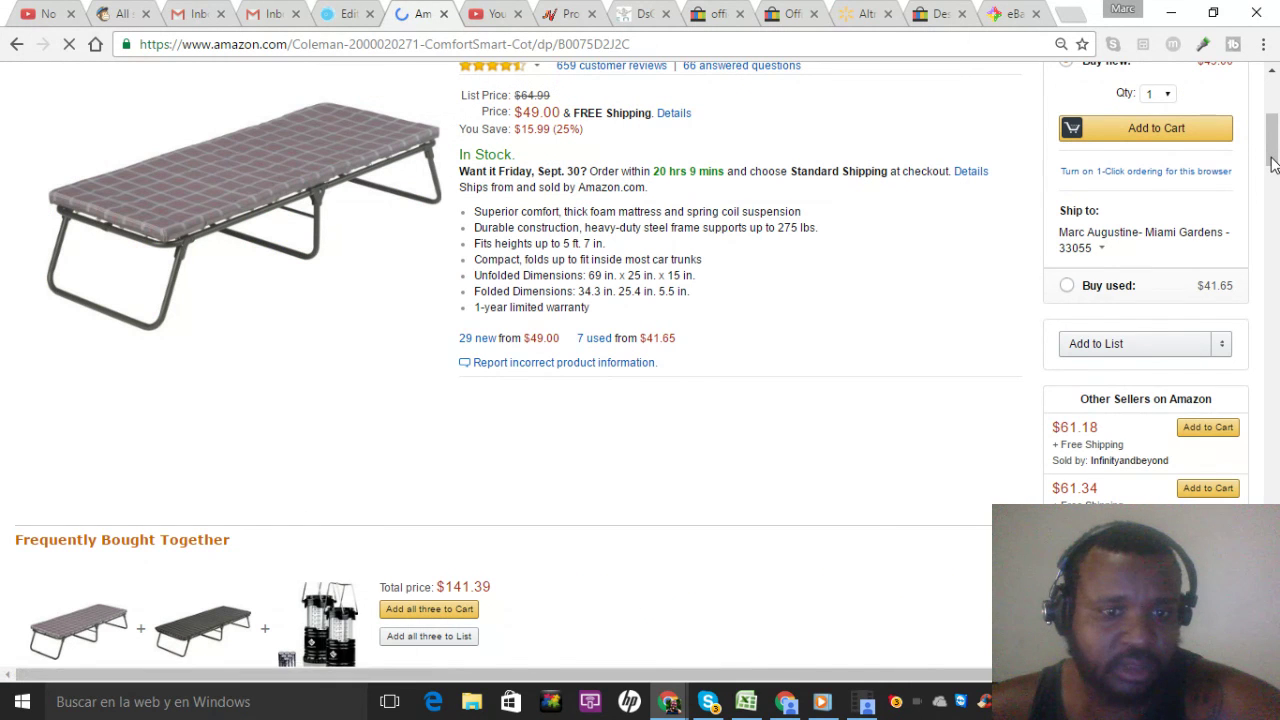
scroll(1273, 128, "down", 3)
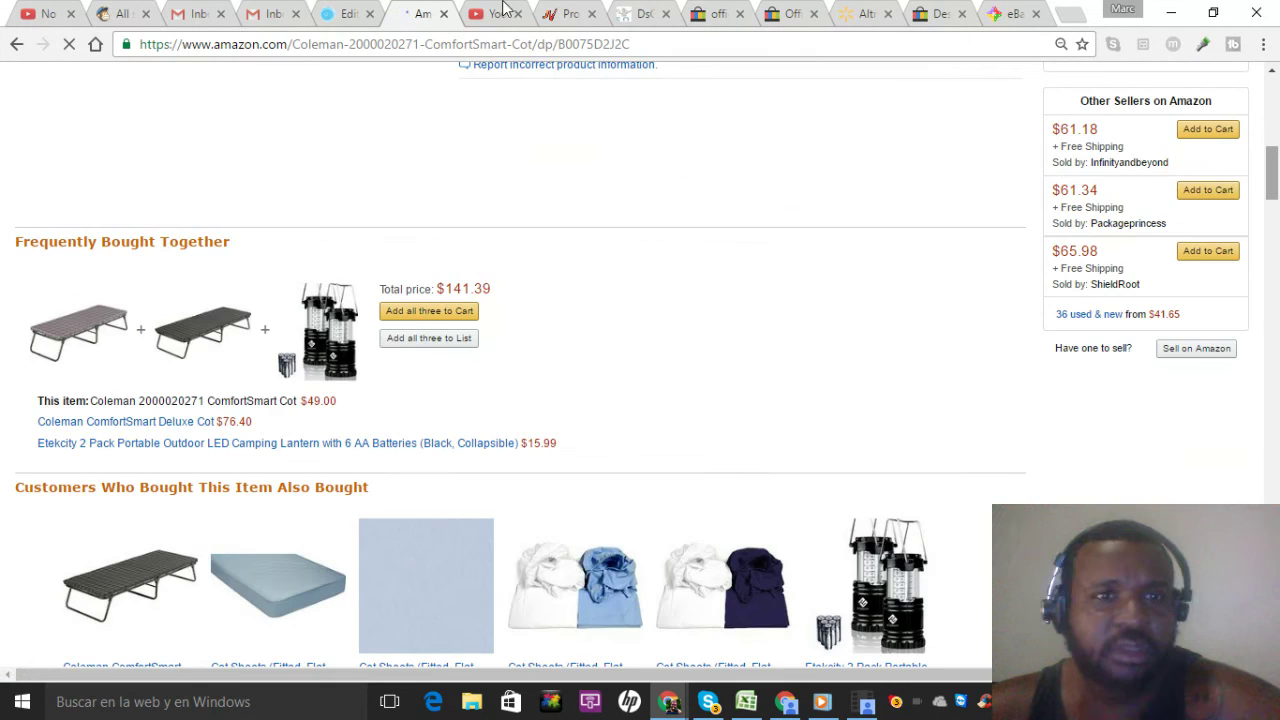
left_click(330, 8)
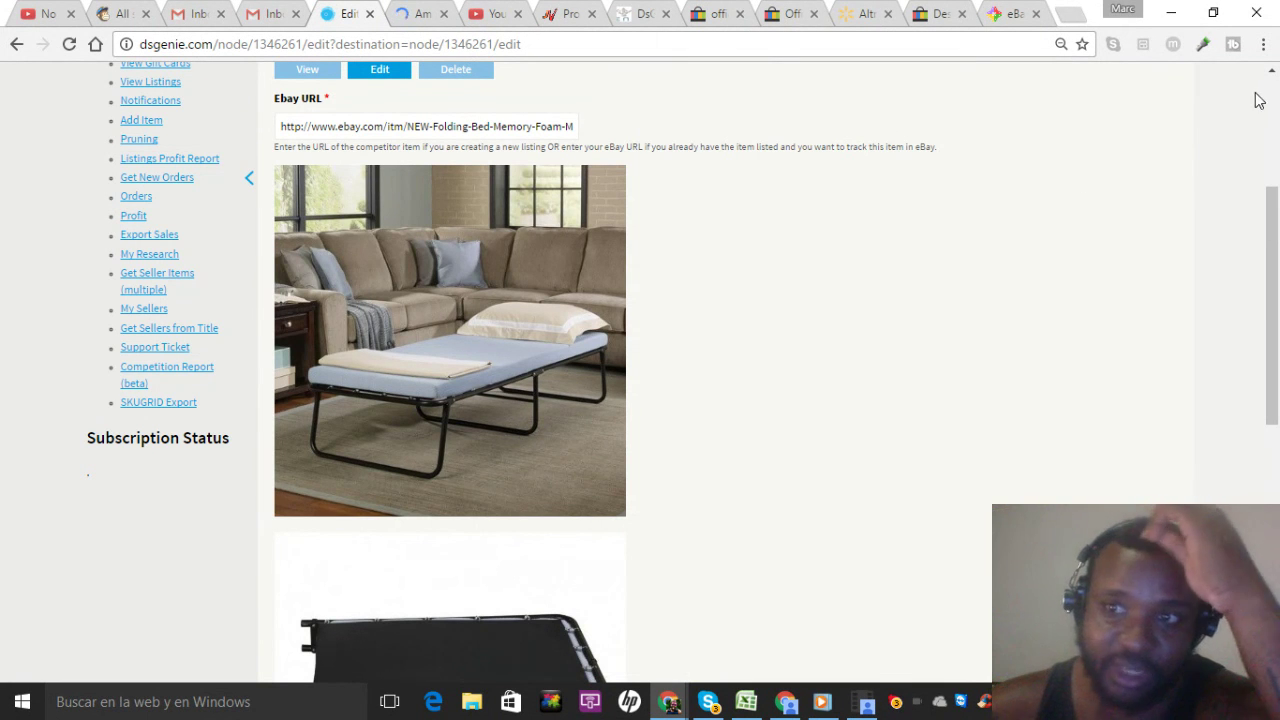
left_click(444, 17)
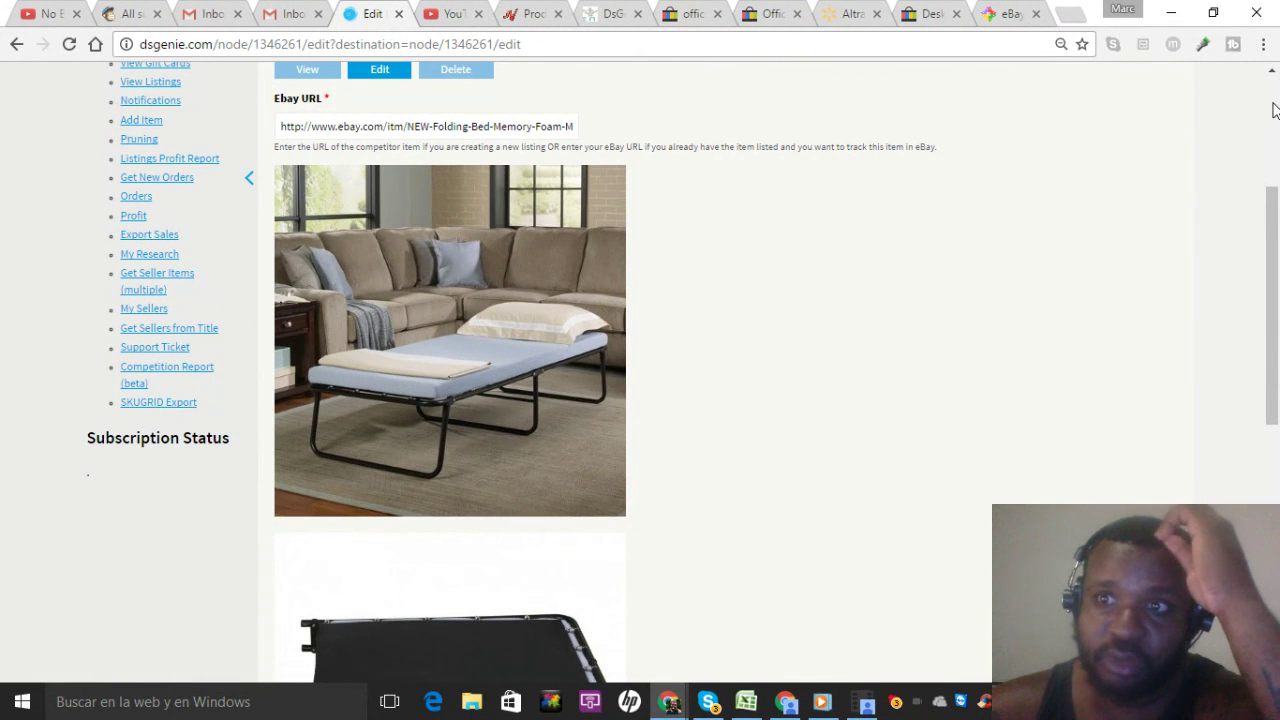
Step: Return to the DS Genie dashboard and add the suggested office computer desk to the eBay account
scroll(1273, 110, "up", 3)
left_click(134, 313)
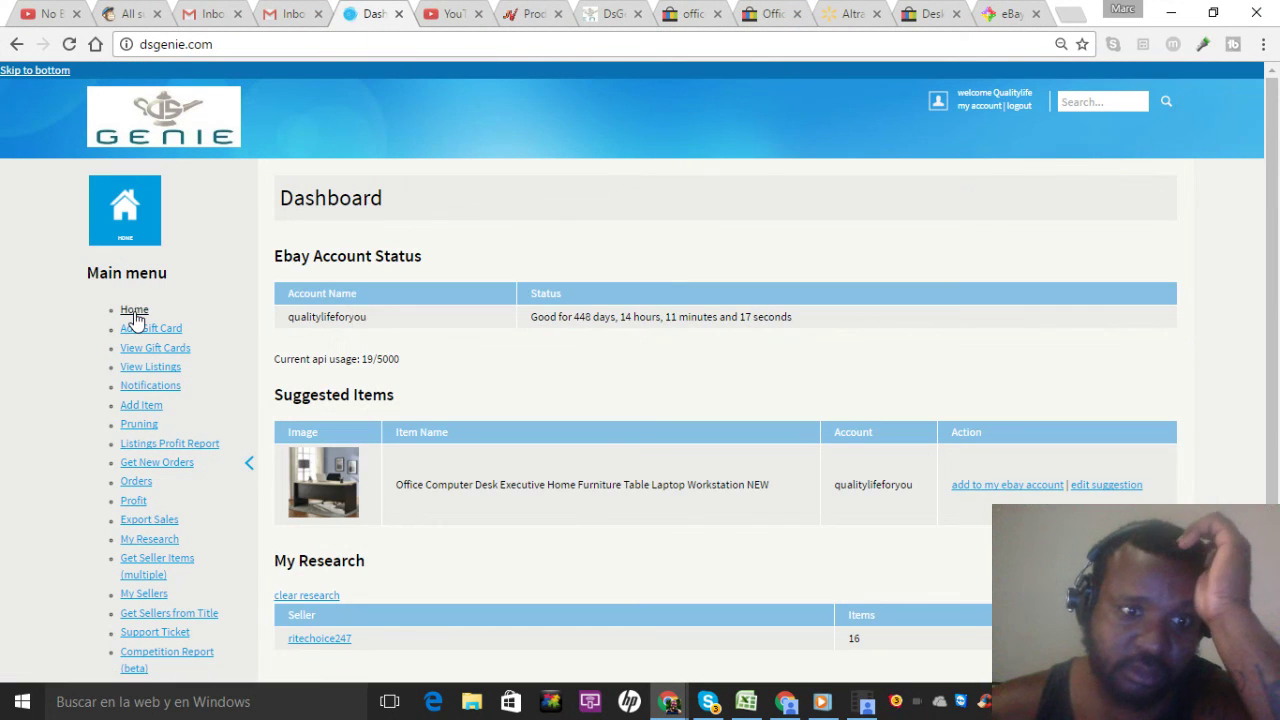
left_click(993, 483)
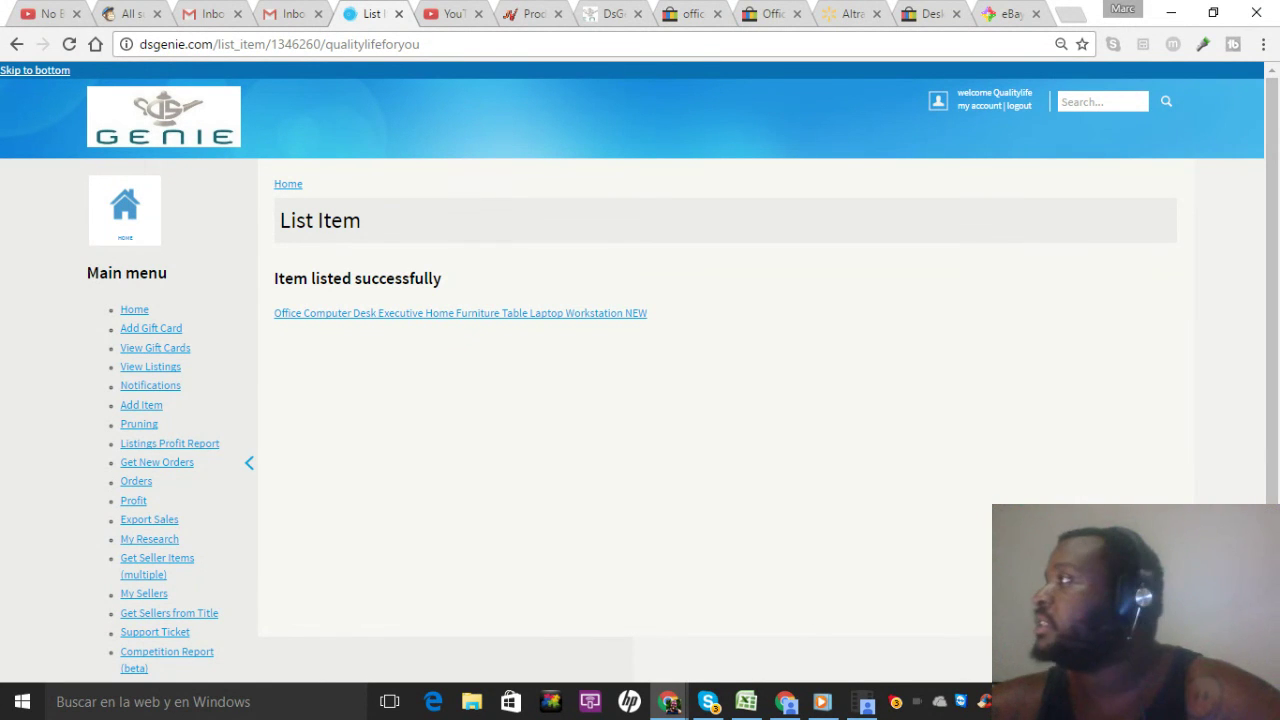
left_click(785, 701)
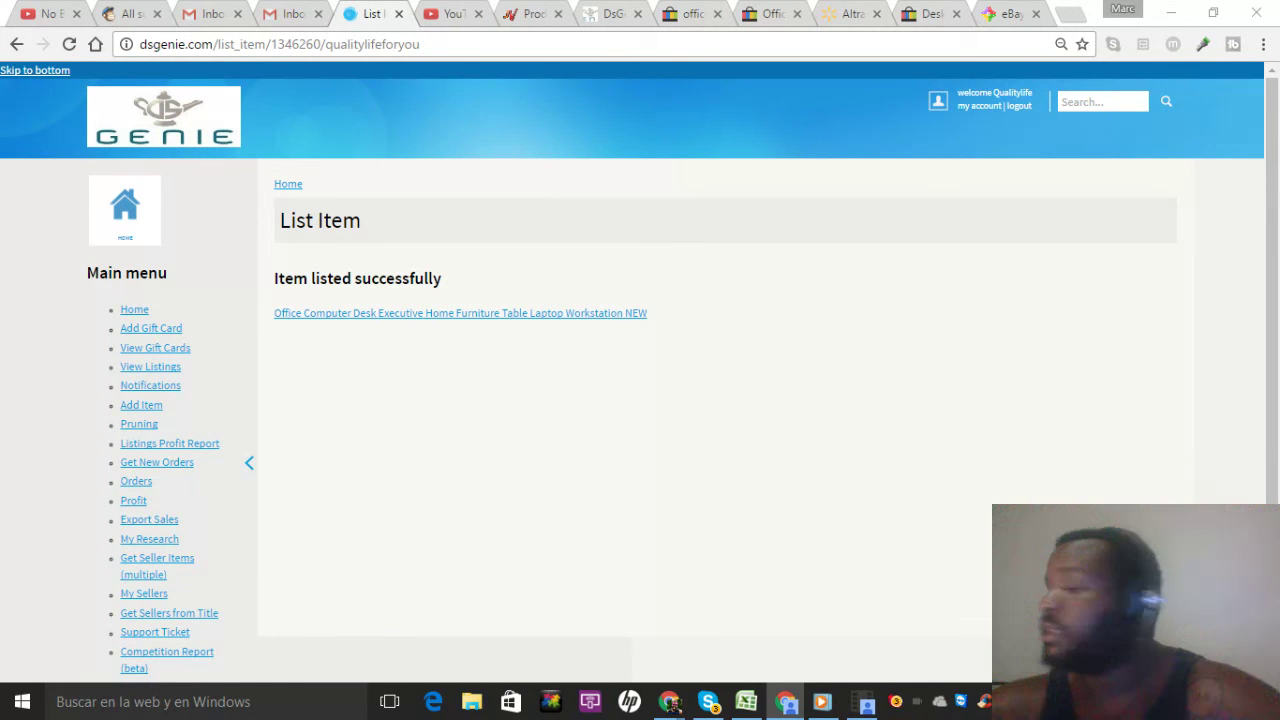
mouse_move(872, 705)
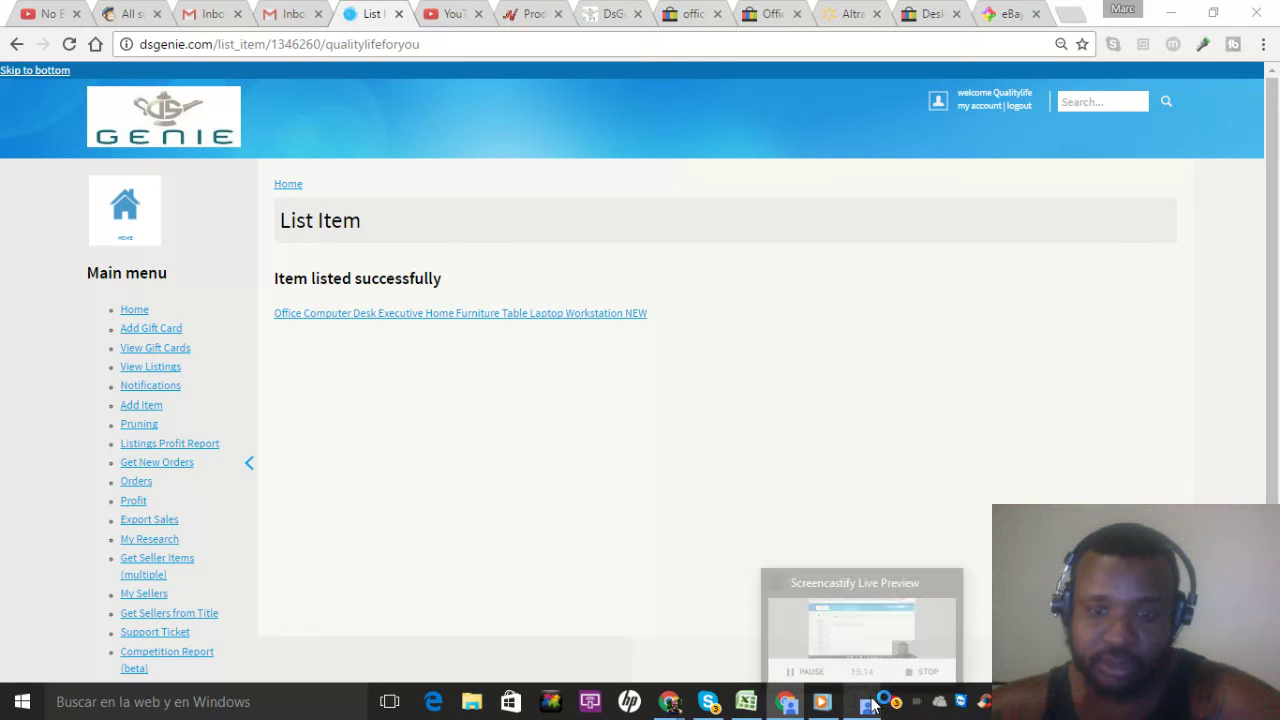